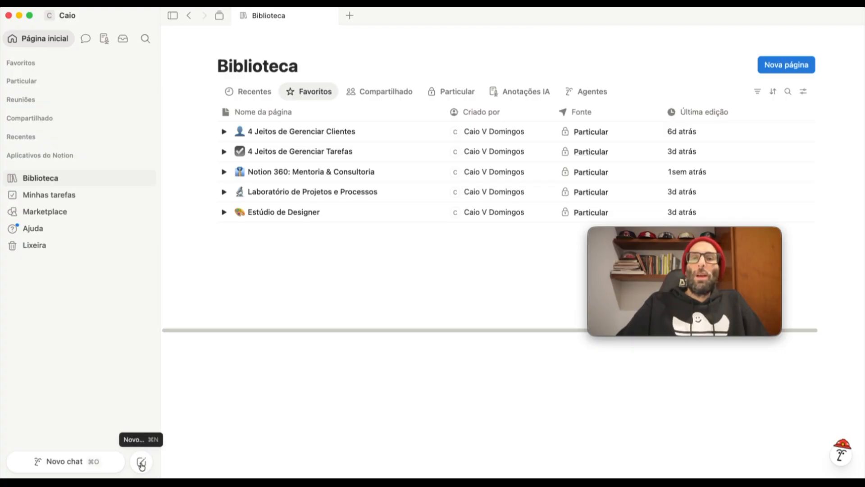
Create a new private page and switch it to full width
left_click(142, 464)
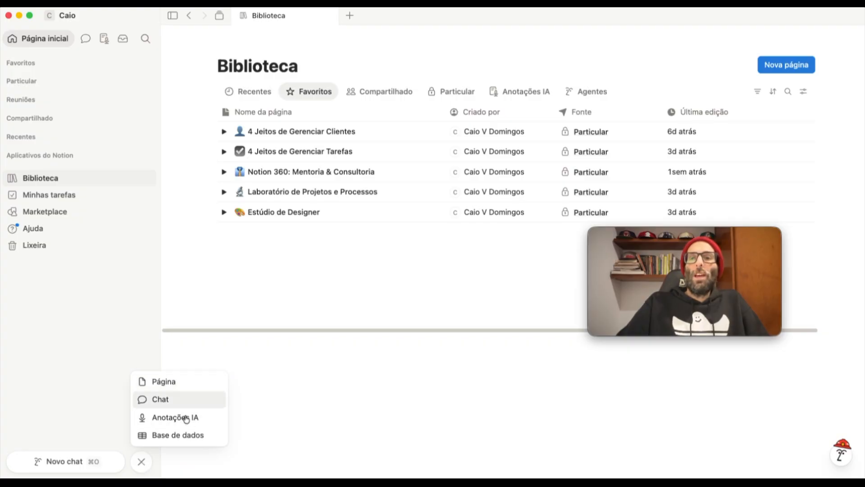
left_click(175, 385)
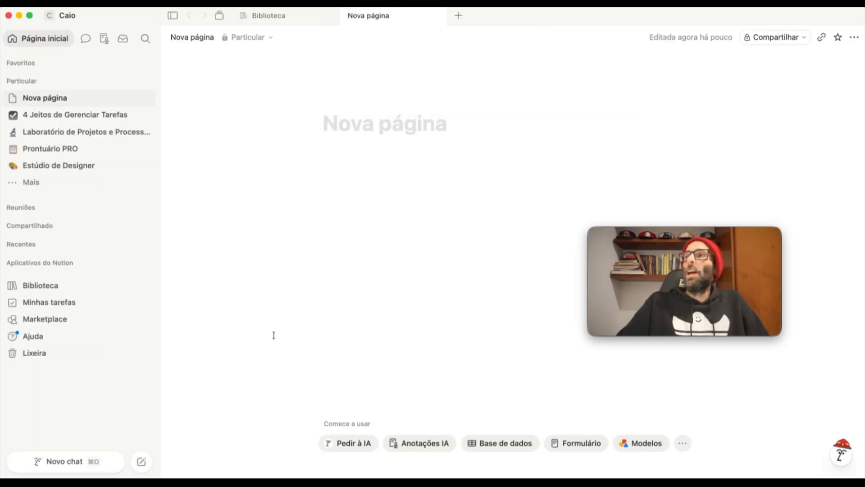
mouse_move(677, 238)
left_click_drag(678, 238, 118, 340)
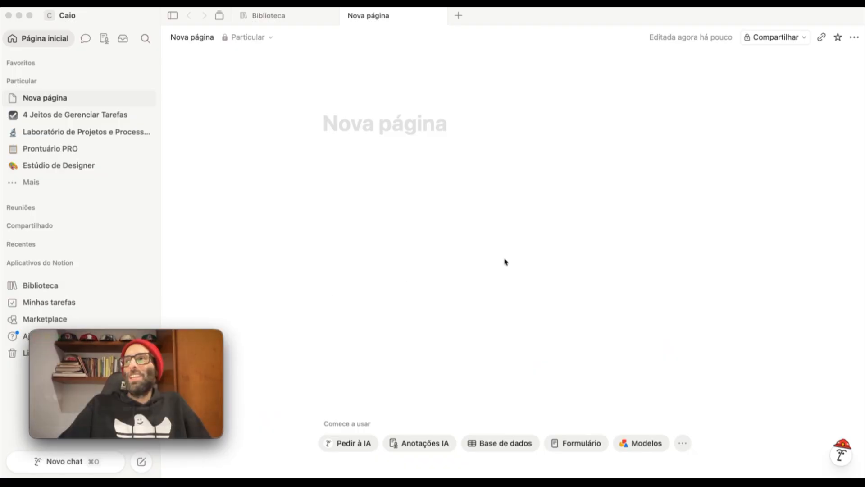
left_click(855, 38)
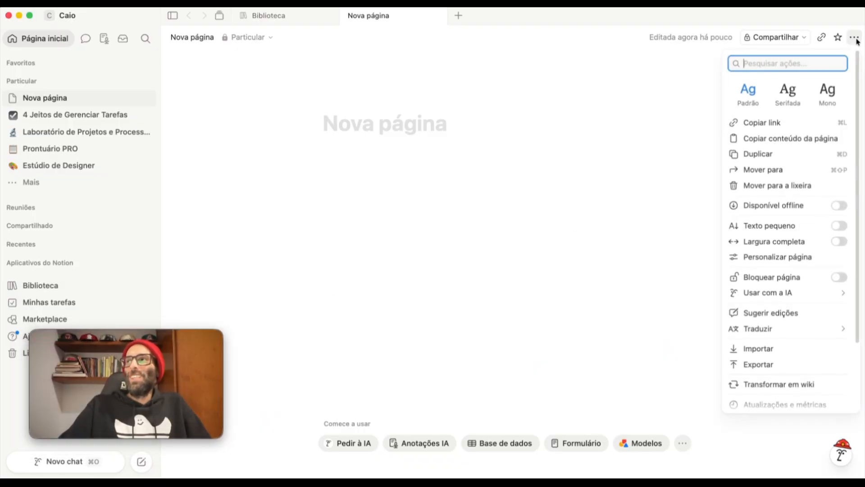
left_click(764, 244)
left_click(379, 201)
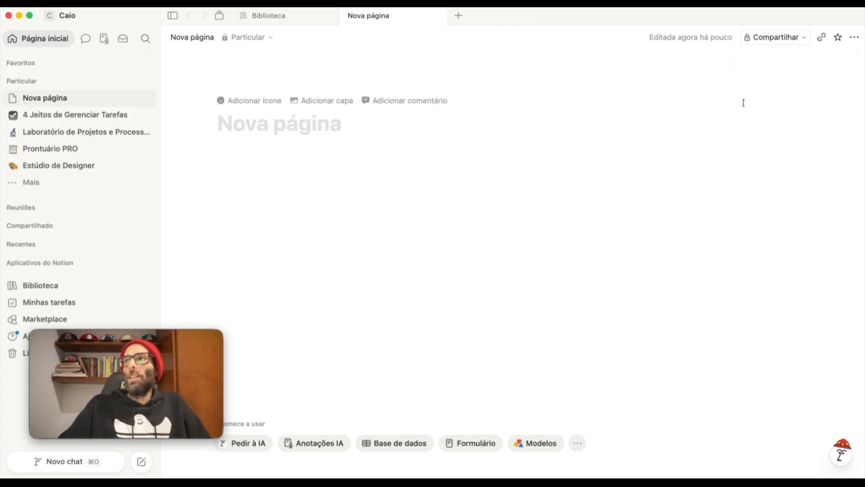
Add the new page to the favourites, with the Favoritos list expanded, and title it "GTD no Notion"
left_click(838, 38)
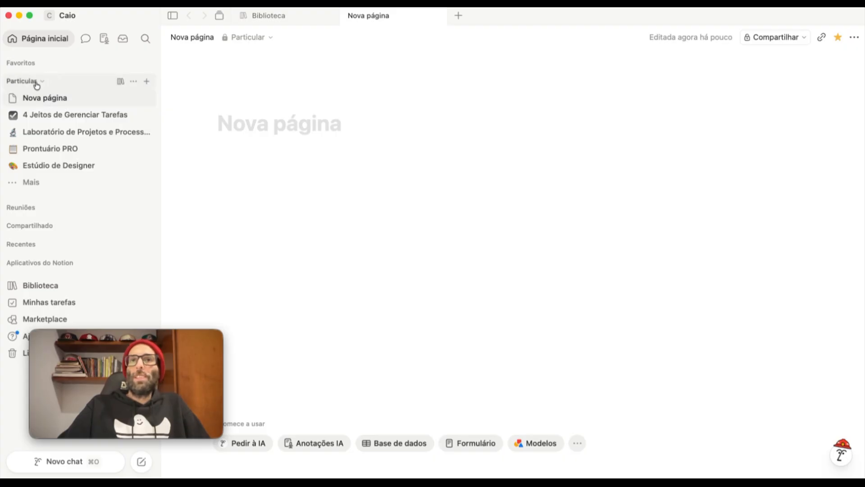
left_click(29, 64)
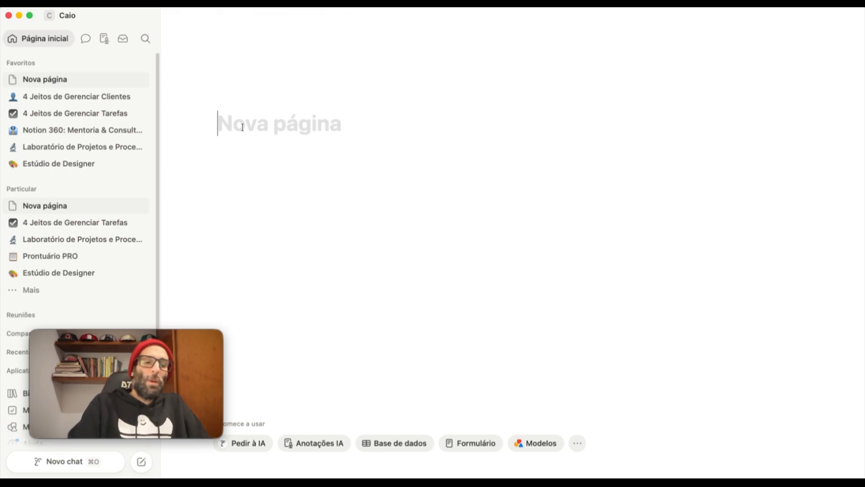
type("GTD no ")
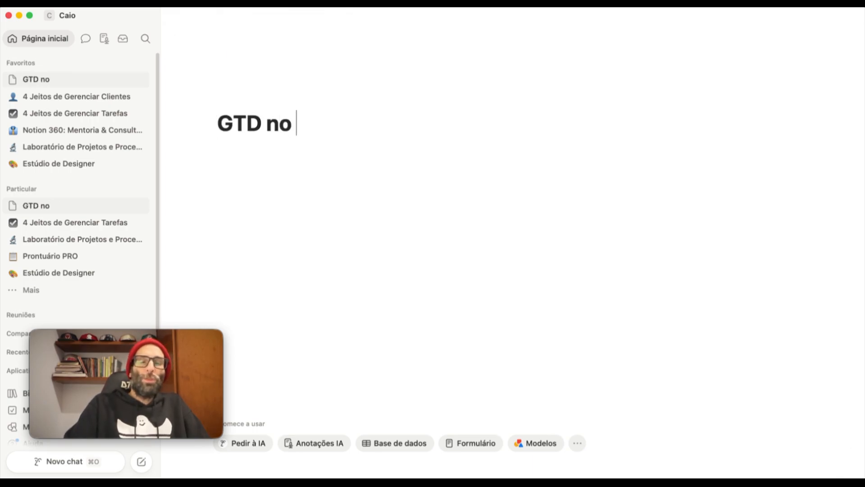
type("Notion")
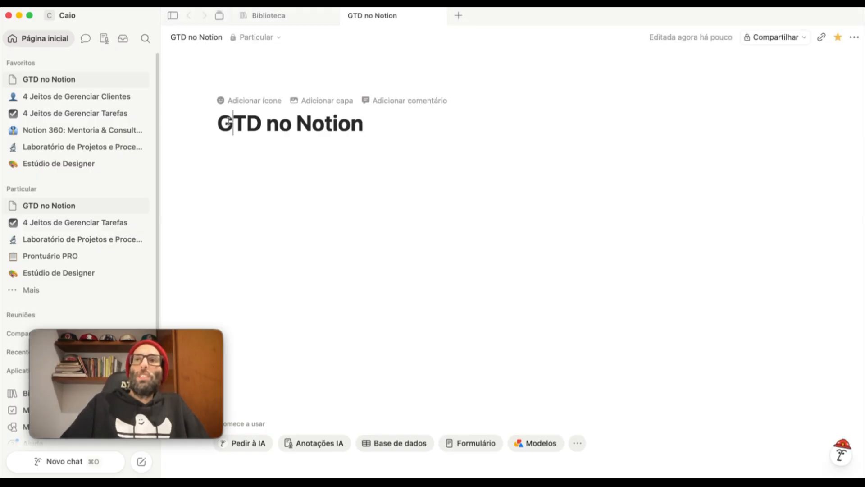
left_click_drag(218, 122, 367, 117)
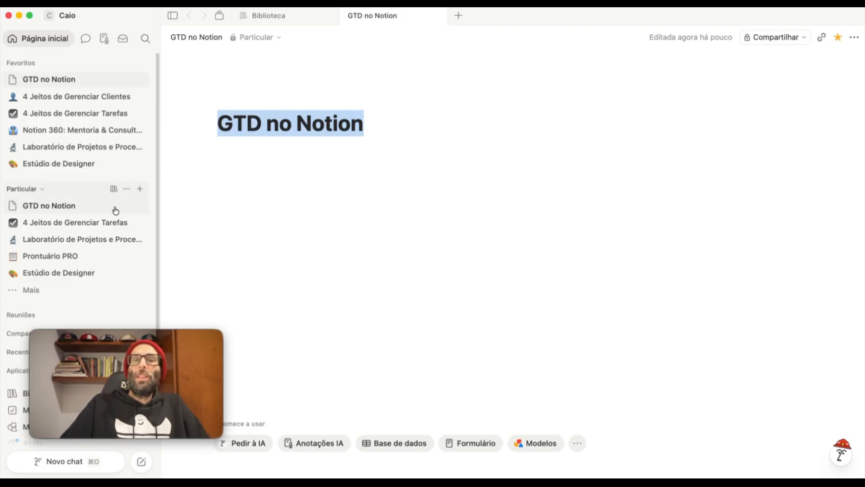
left_click(227, 126)
left_click_drag(367, 119, 204, 116)
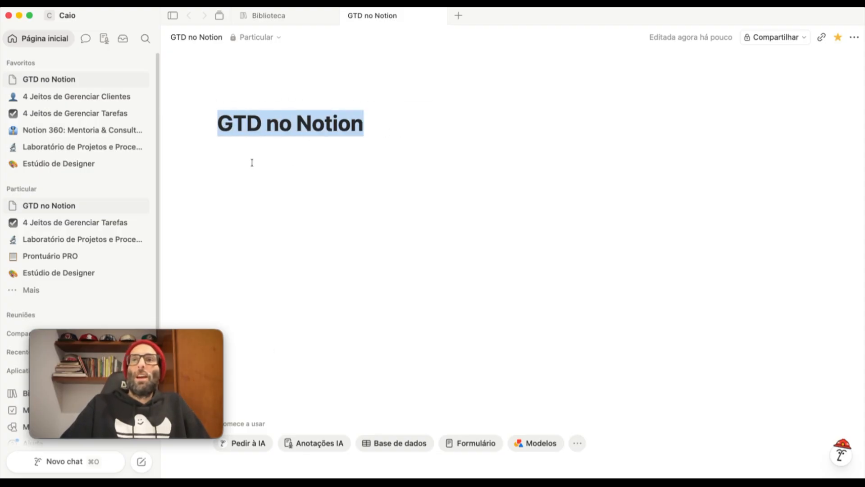
Give the GTD no Notion page the chequered flag emoji as its icon, found by filtering for "check"
left_click(252, 101)
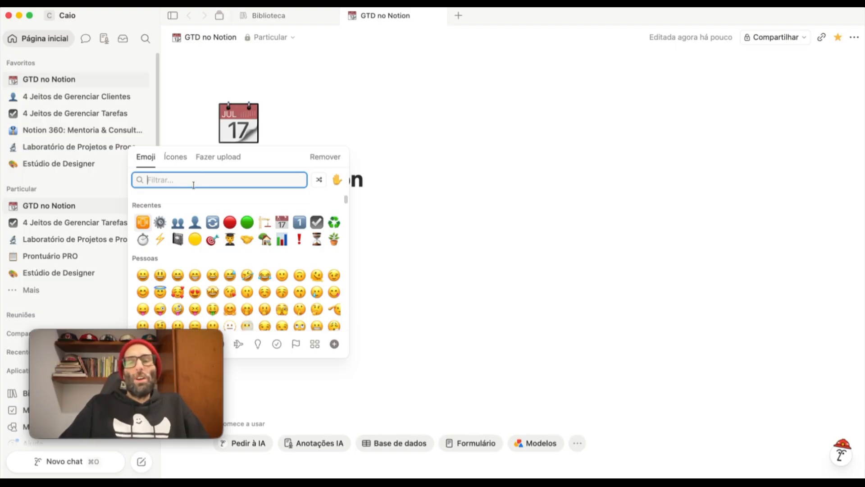
type("task")
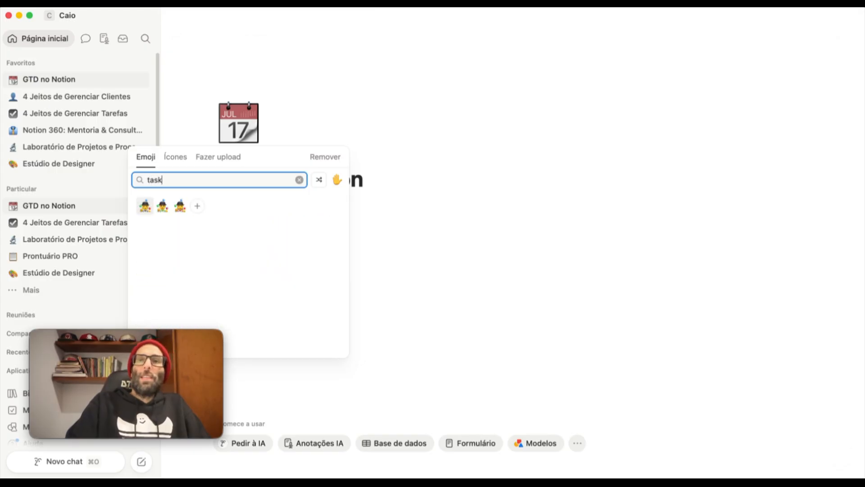
key("BackSpace")
key("BackSpace")
key("BackSpace")
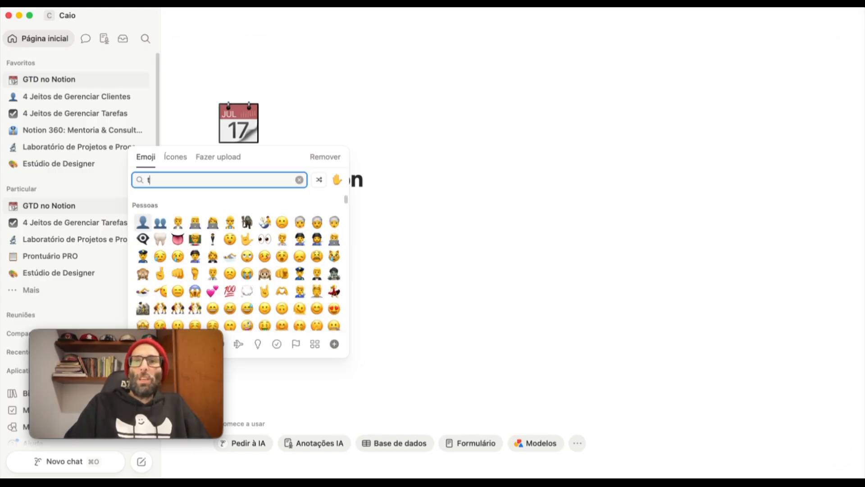
type("are")
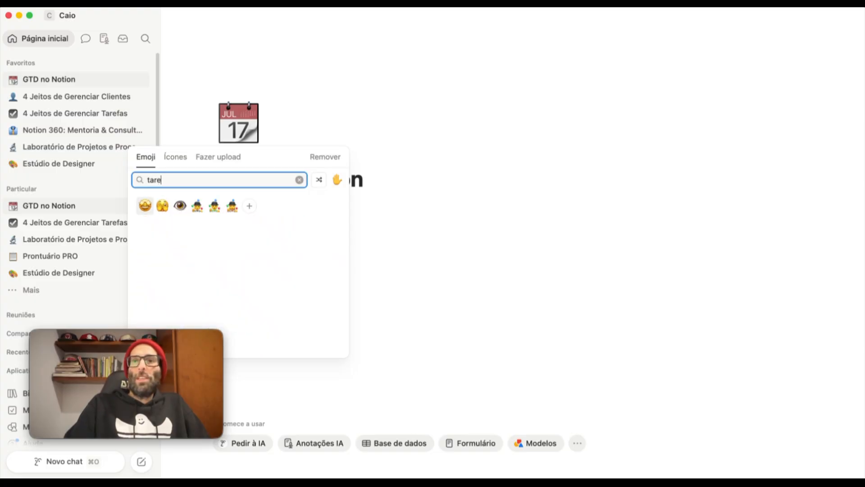
key("BackSpace")
key("BackSpace")
key("BackSpace")
key("BackSpace")
type("check")
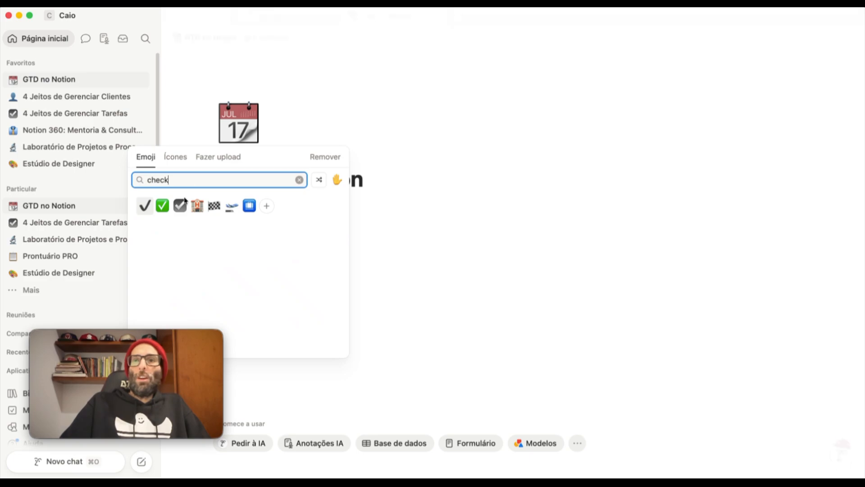
left_click(220, 206)
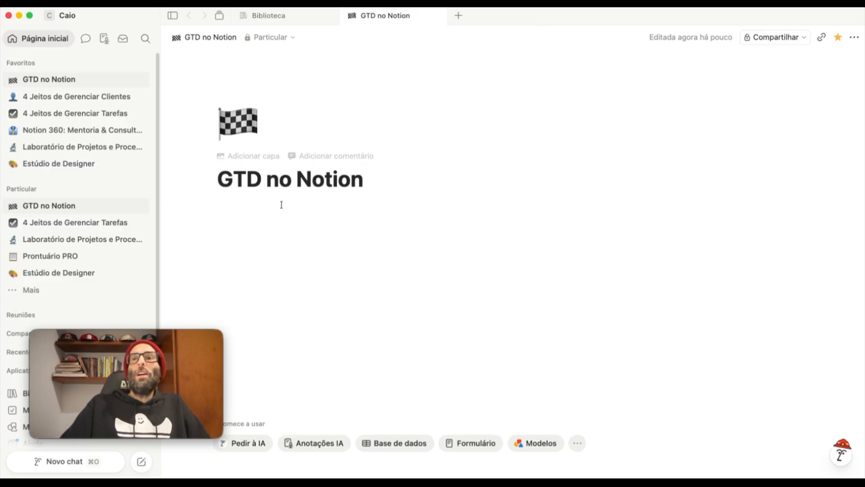
Start the body of the GTD no Notion page with several blank lines below the title
left_click(266, 220)
left_click_drag(117, 336, 698, 274)
left_click(234, 211)
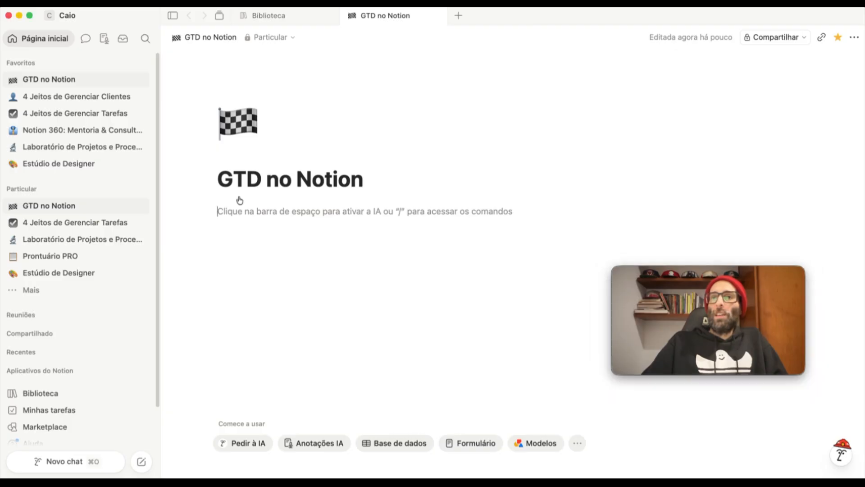
key("Return")
key("Return")
key("Return")
key("Return")
key("Return")
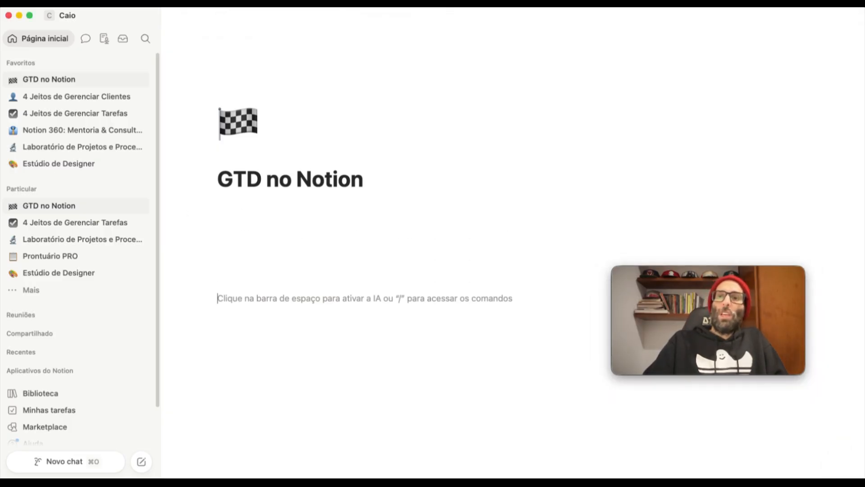
type("/")
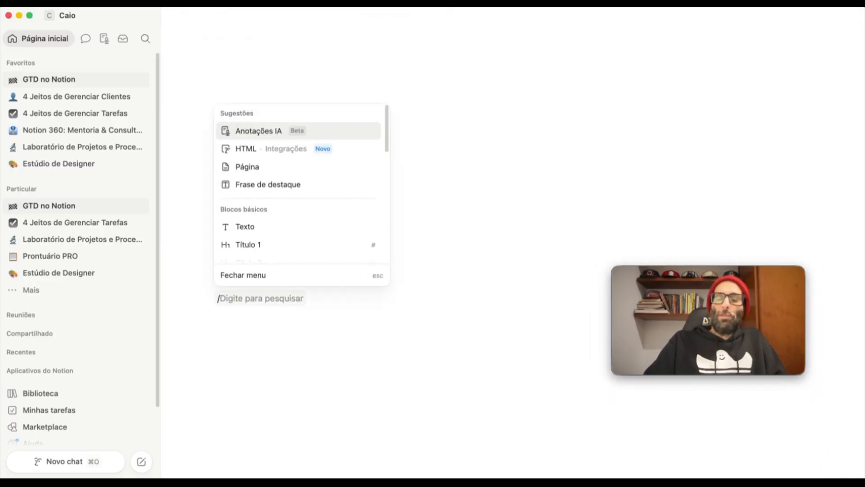
type("pá")
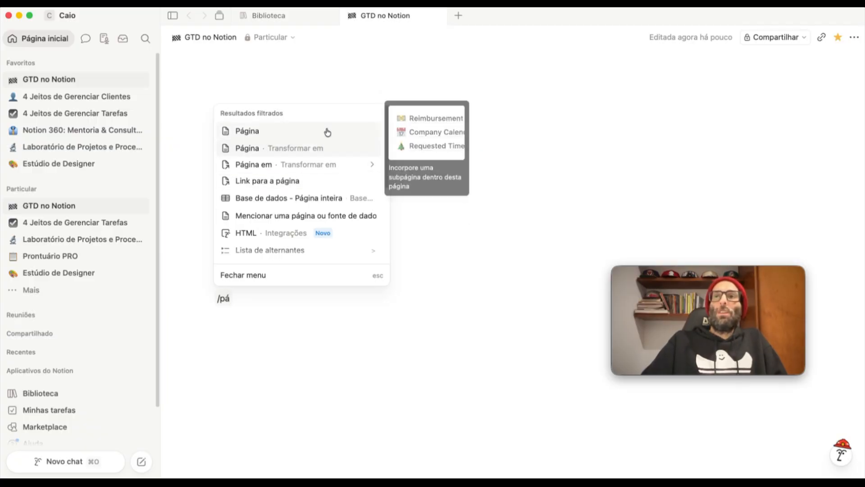
type("3")
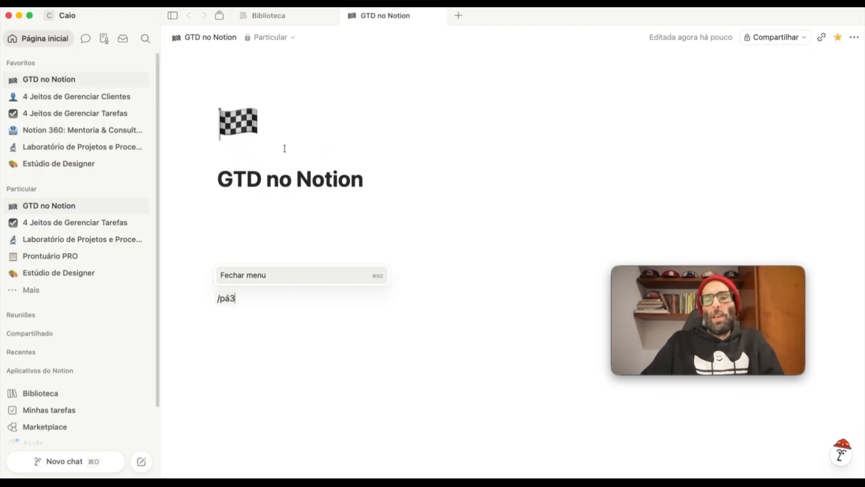
key("BackSpace")
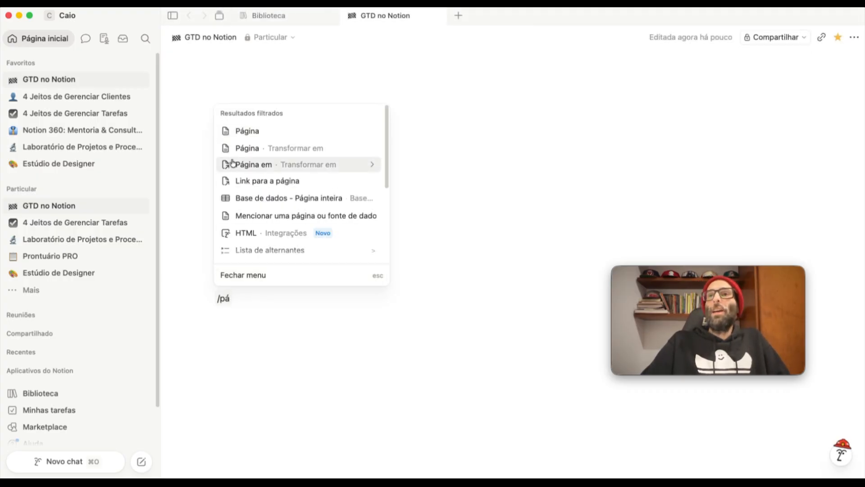
key("Escape")
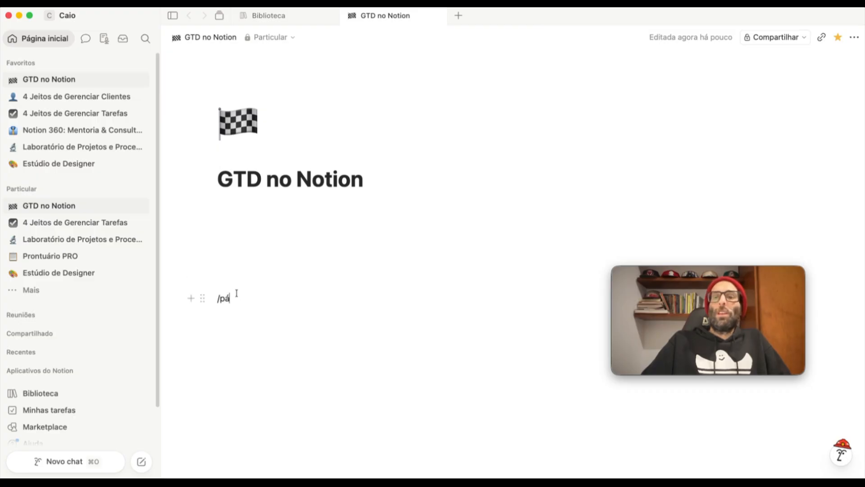
key("BackSpace")
key("BackSpace")
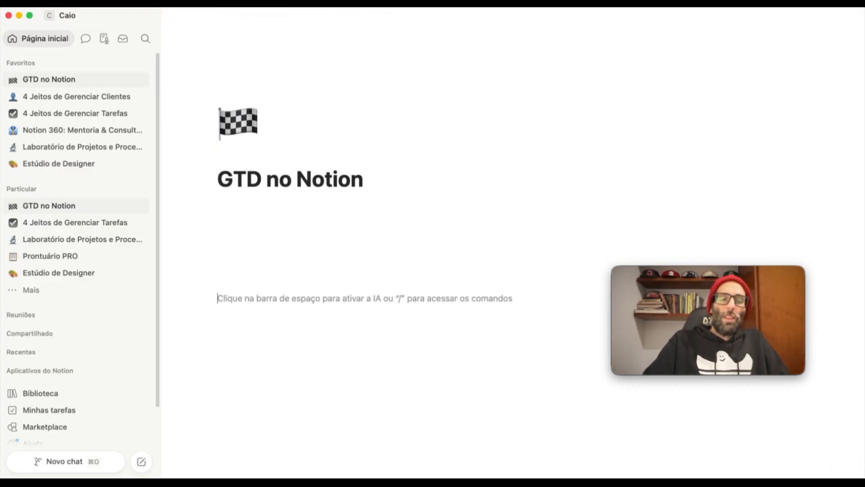
Insert a subpage on the line after the blank lines and set that subpage to full width
type("/")
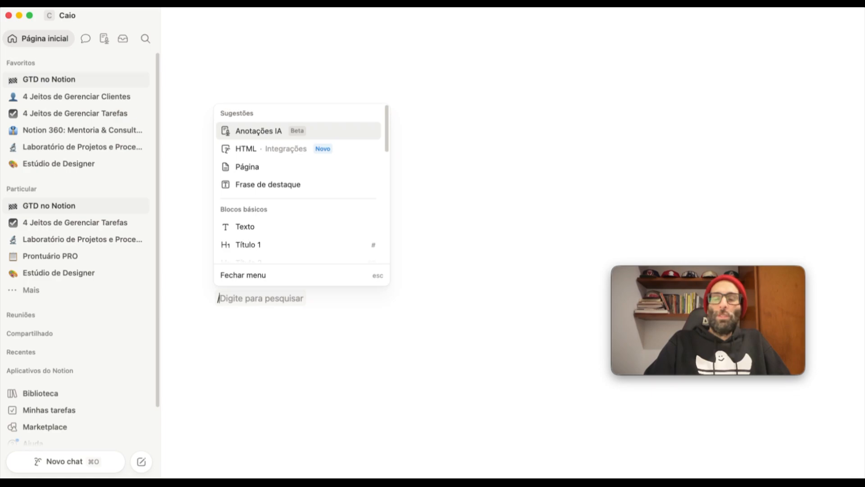
type("p")
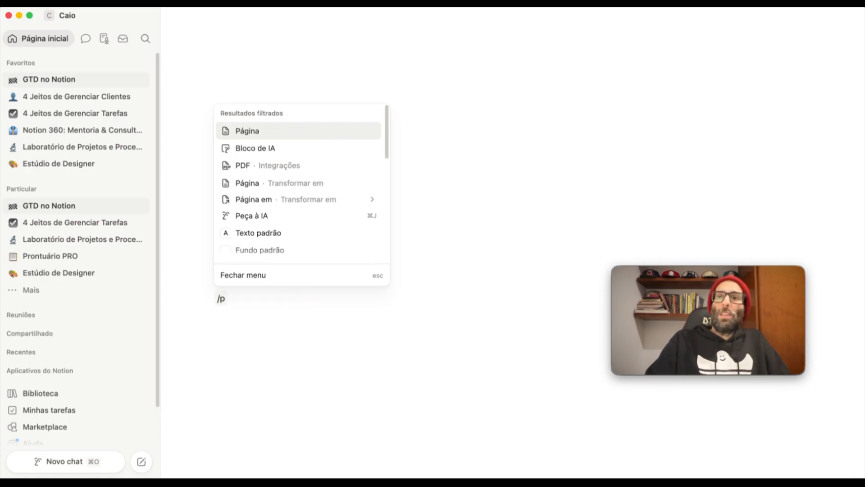
left_click(254, 132)
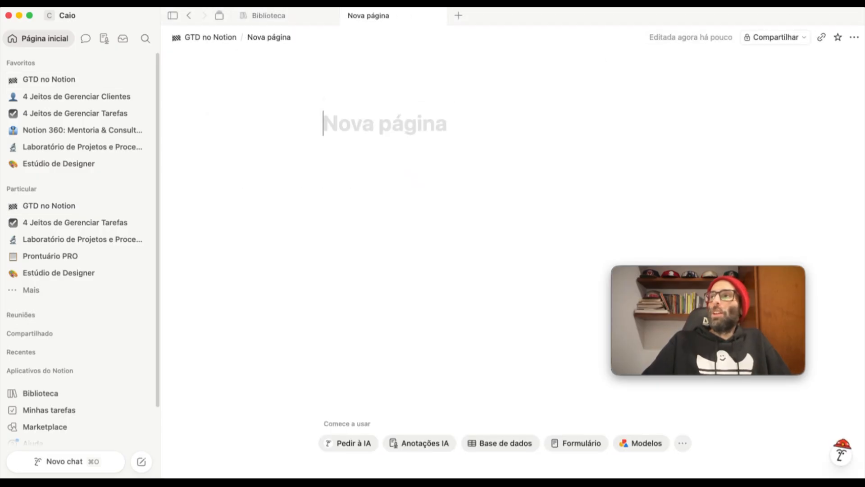
left_click(854, 37)
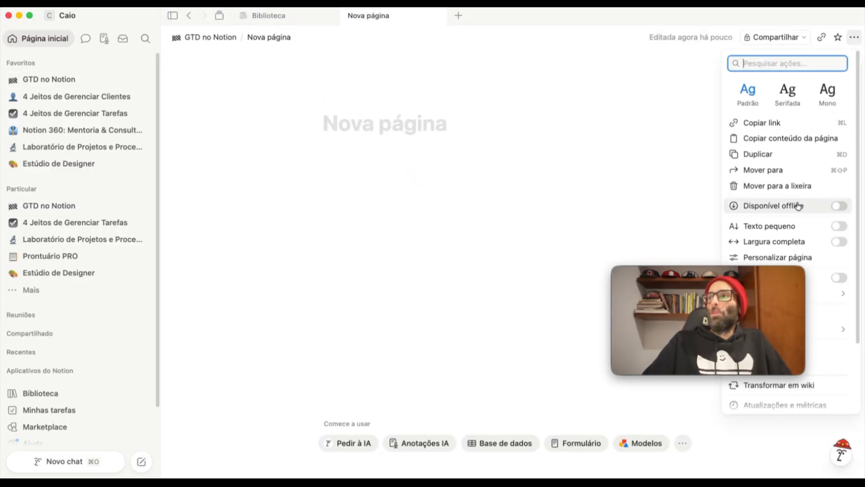
left_click(794, 242)
left_click(258, 126)
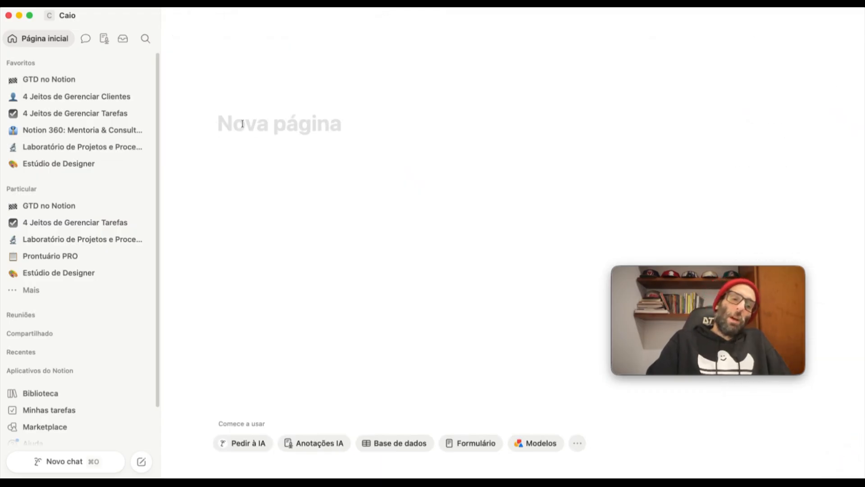
Title the subpage "Central de Controle" and give it the gear emoji as its icon
type("Central ")
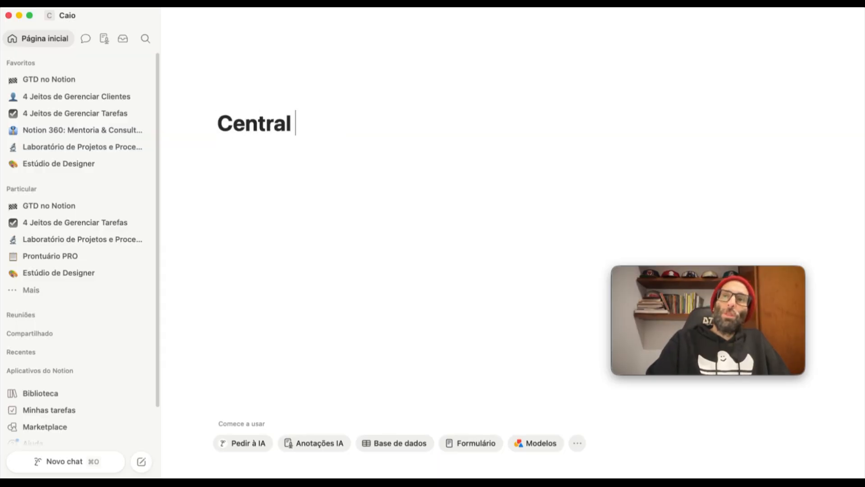
type("de Controle")
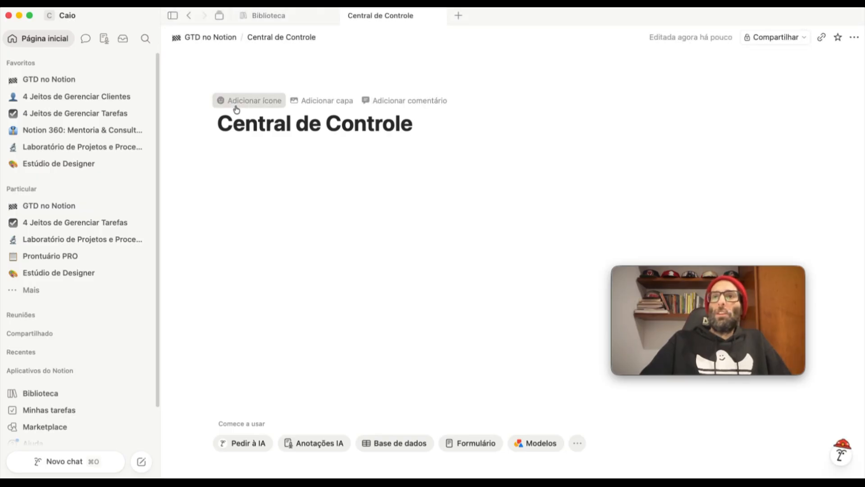
left_click(229, 99)
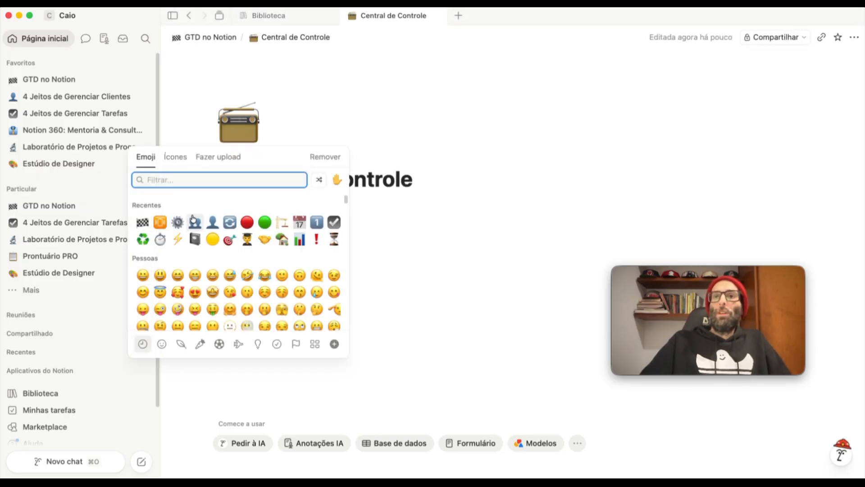
left_click(177, 222)
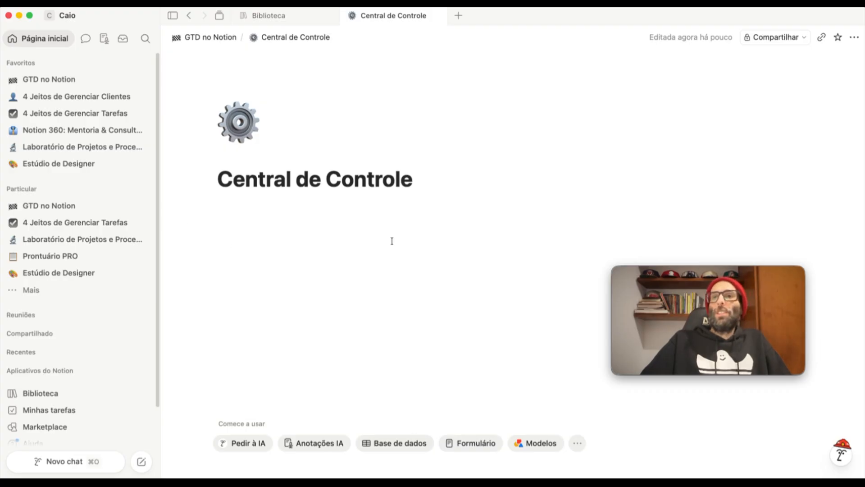
Collapse the sidebar while the Central de Controle page stays open
left_click(172, 15)
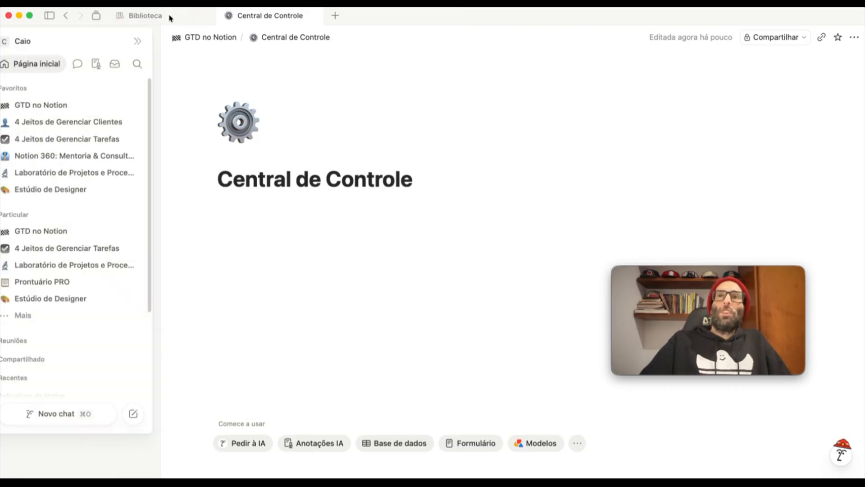
Hide the sidebar and add a toggle list titled "BASES DE DADOS" to the body of the Central de Controle page
left_click(46, 17)
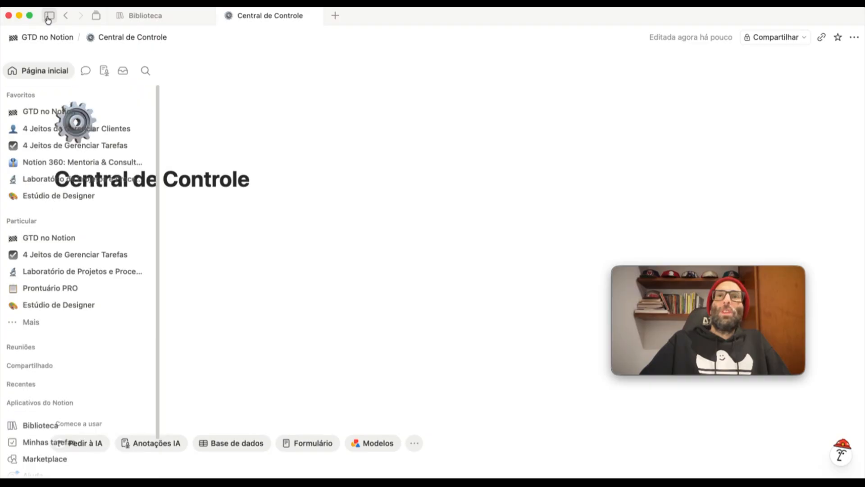
left_click(173, 16)
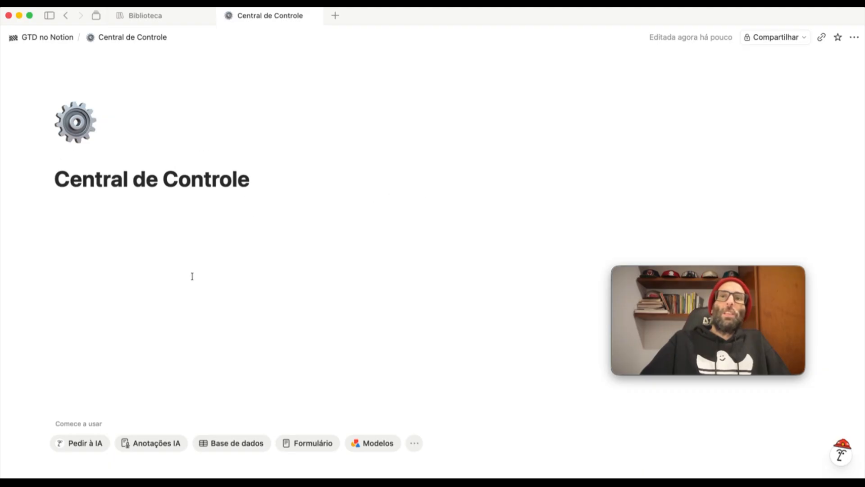
left_click(84, 215)
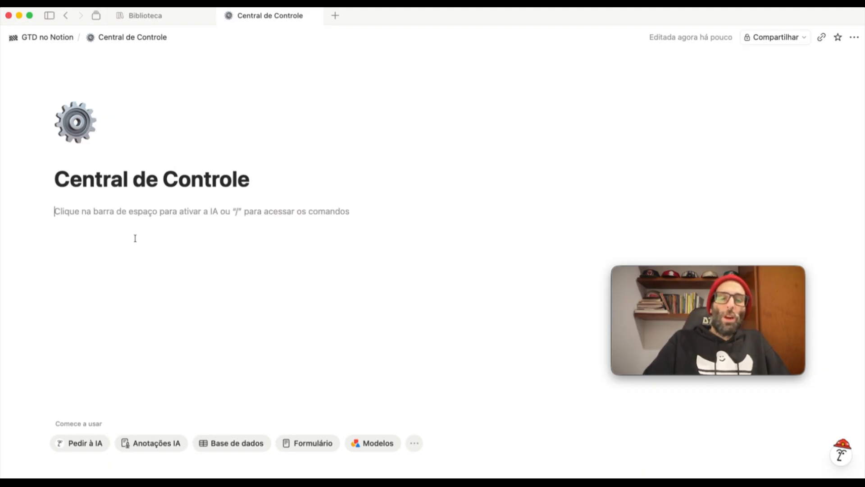
type("> ")
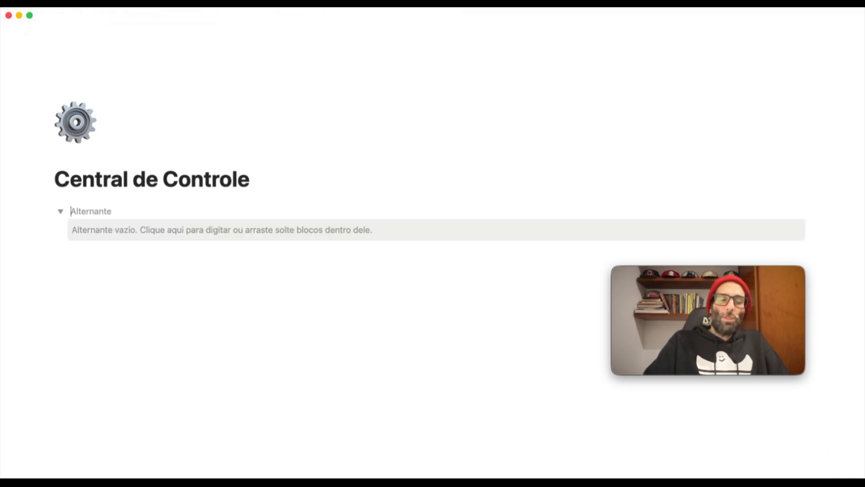
type("BASES DE DADOS")
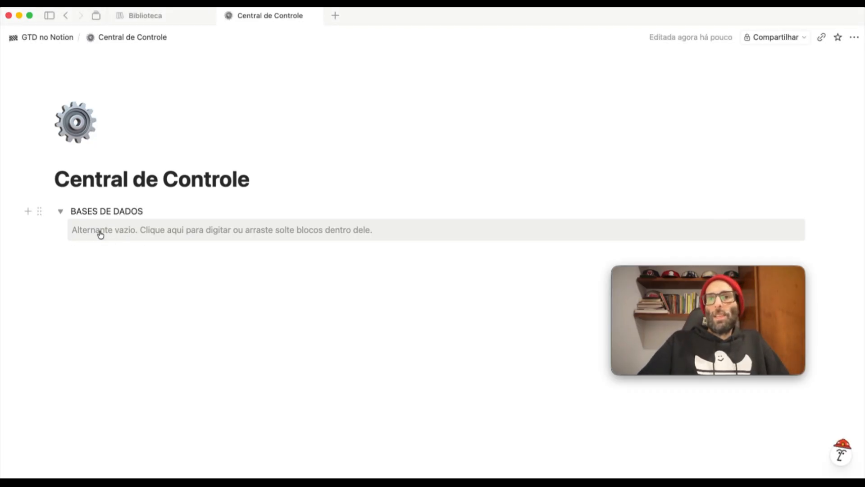
left_click(56, 213)
left_click(56, 213)
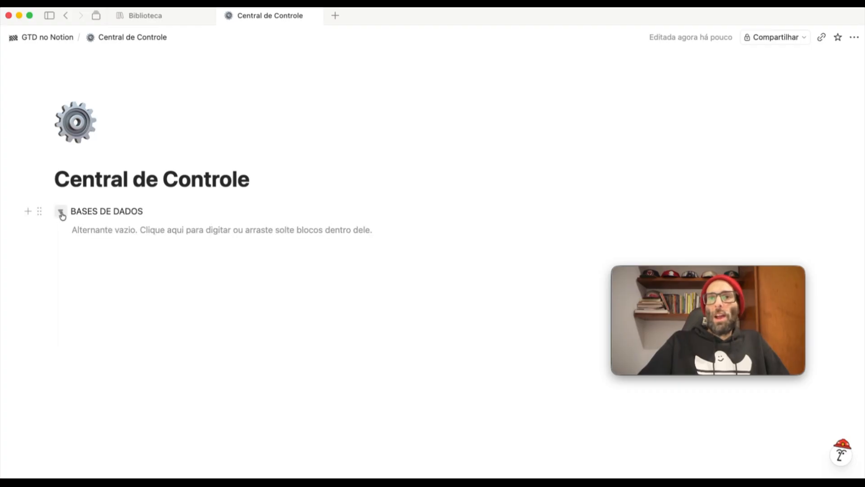
Make the BASES DE DADOS toggle title bold
triple_click(91, 209)
key("super+b")
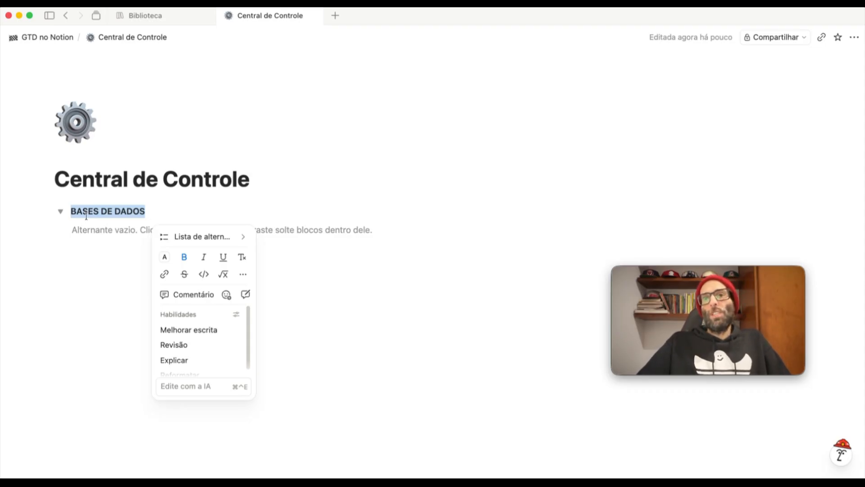
triple_click(90, 207)
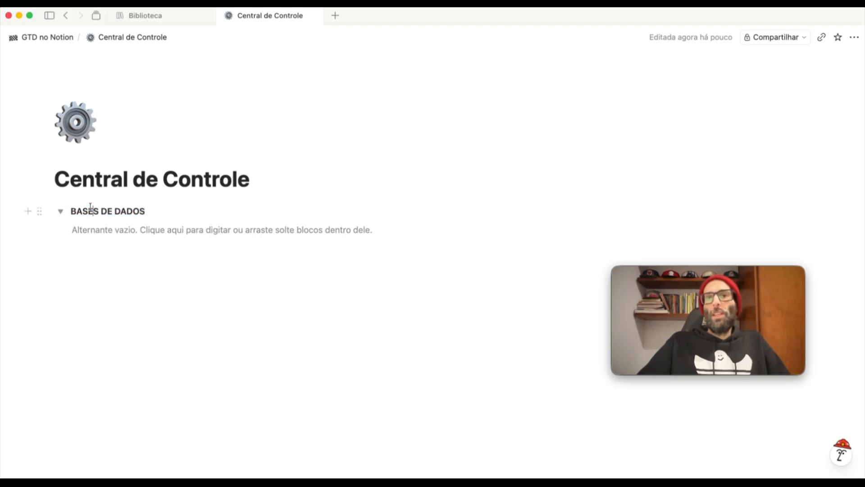
Insert a full-page database inside the BASES DE DADOS toggle, using a new empty data source
left_click(95, 228)
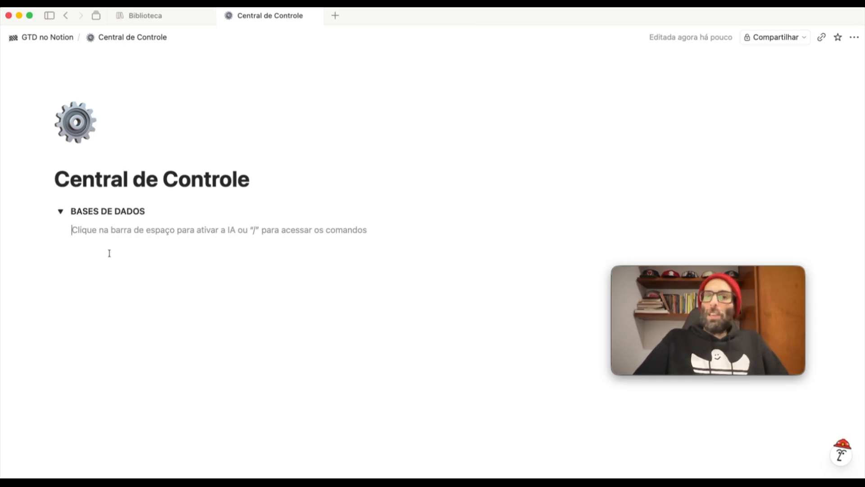
type("/")
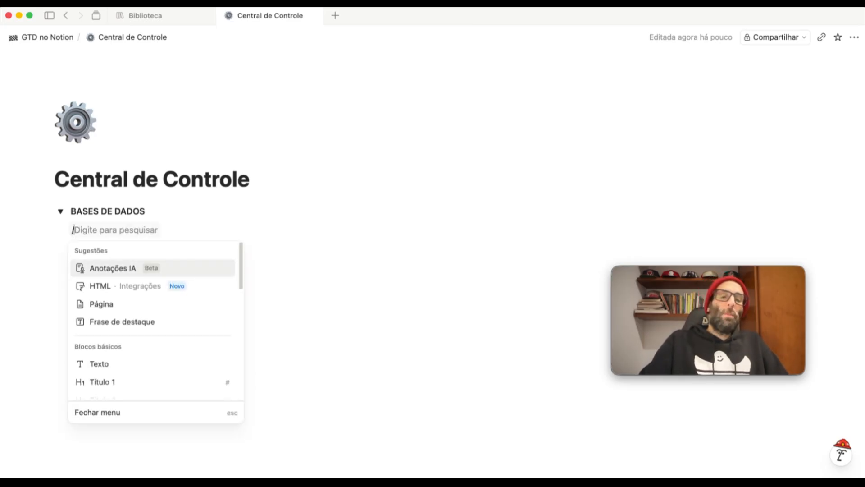
type("base")
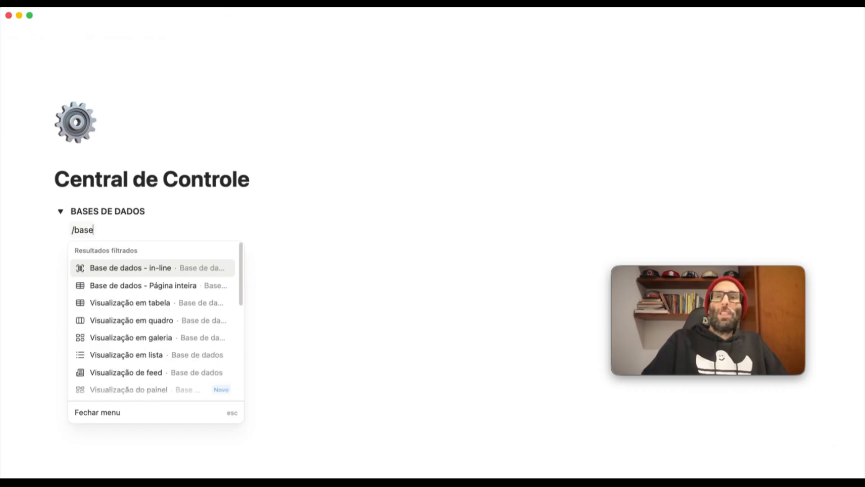
mouse_move(155, 273)
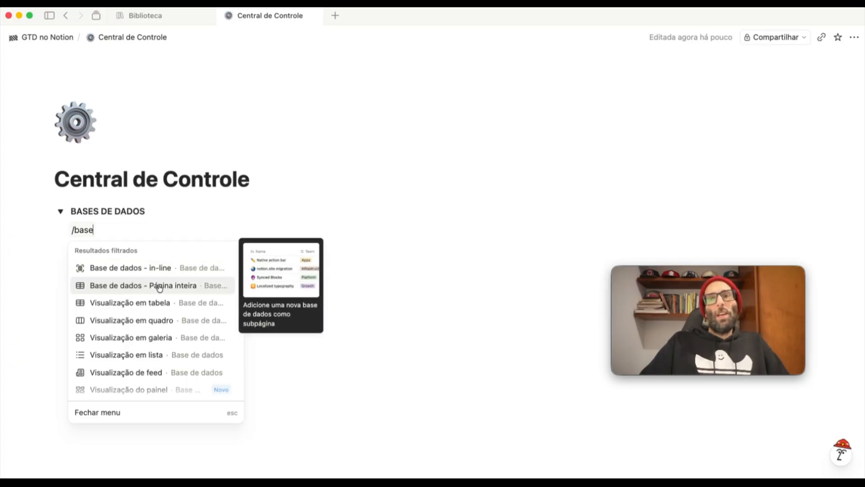
left_click(159, 287)
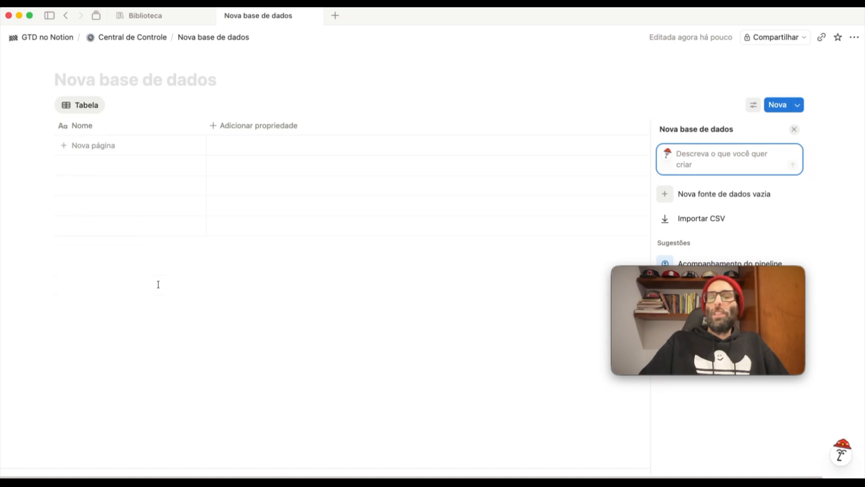
left_click_drag(691, 273, 122, 327)
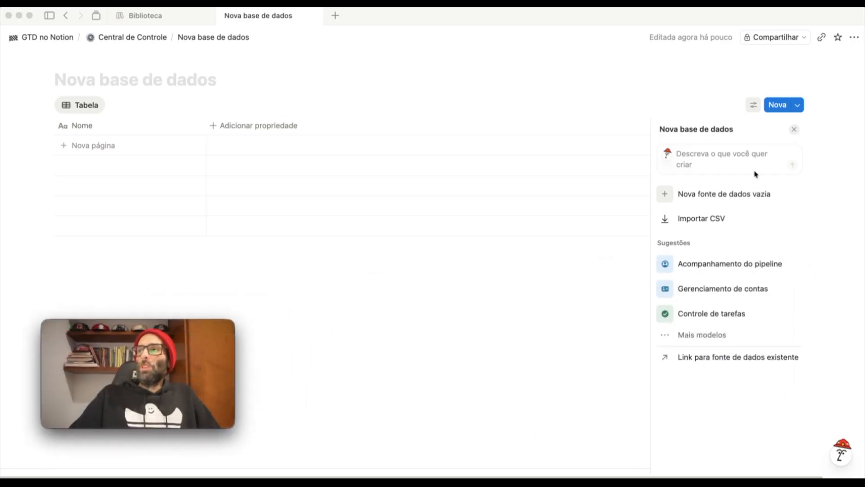
left_click(750, 211)
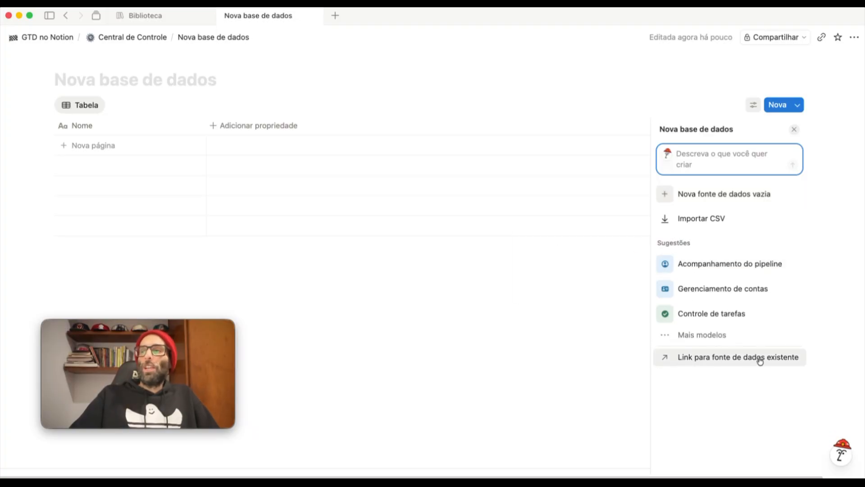
left_click(709, 204)
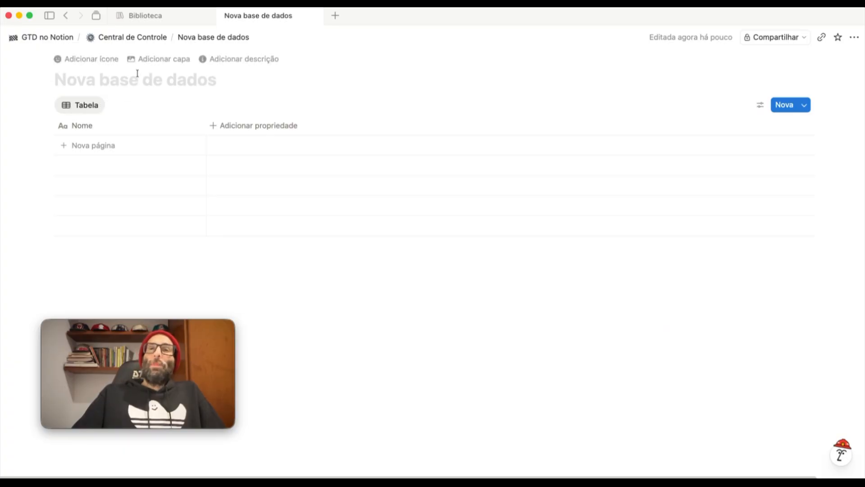
Title the new database "Caixa de Entrada - GTD"
left_click(94, 88)
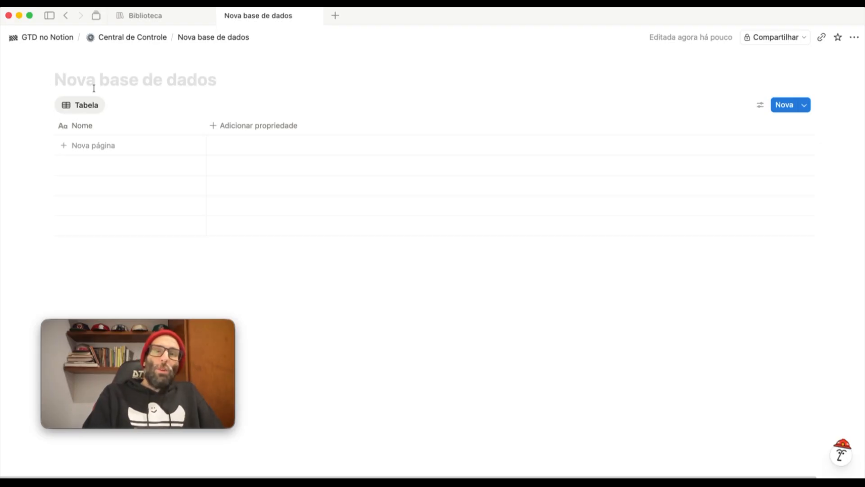
type("Caixa")
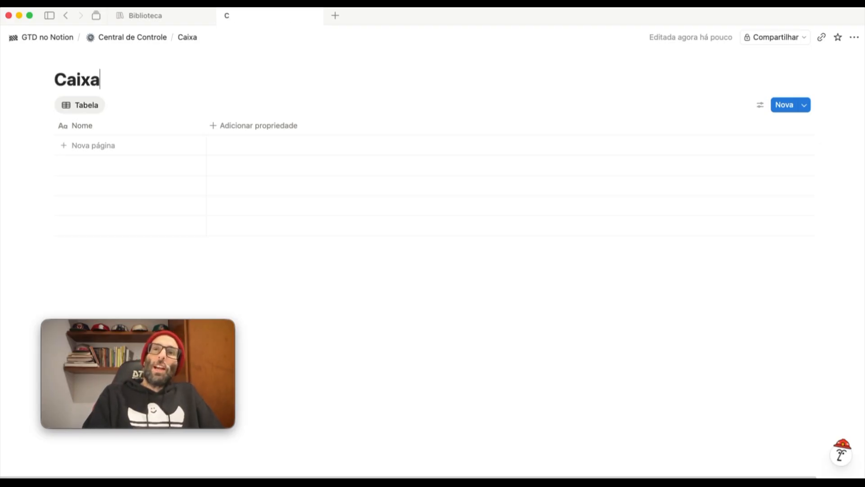
type(" dd Entr")
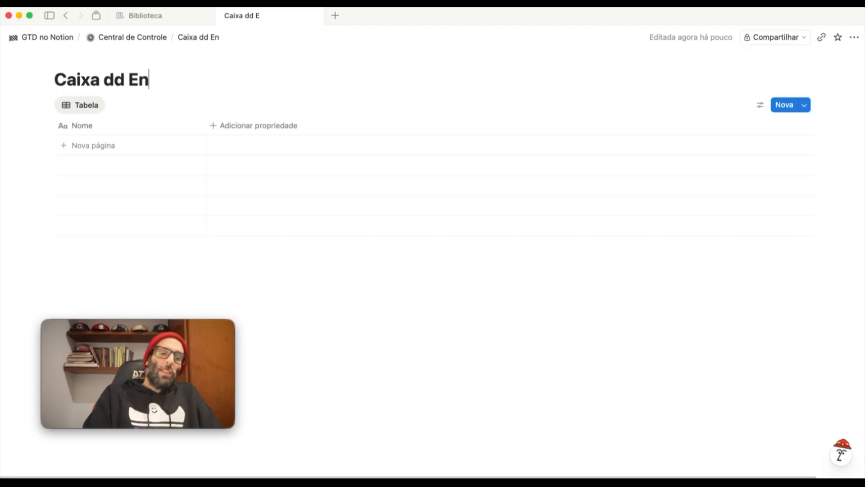
key("BackSpace")
key("BackSpace")
key("BackSpace")
key("BackSpace")
key("BackSpace")
key("BackSpace")
type("e E")
type("ada")
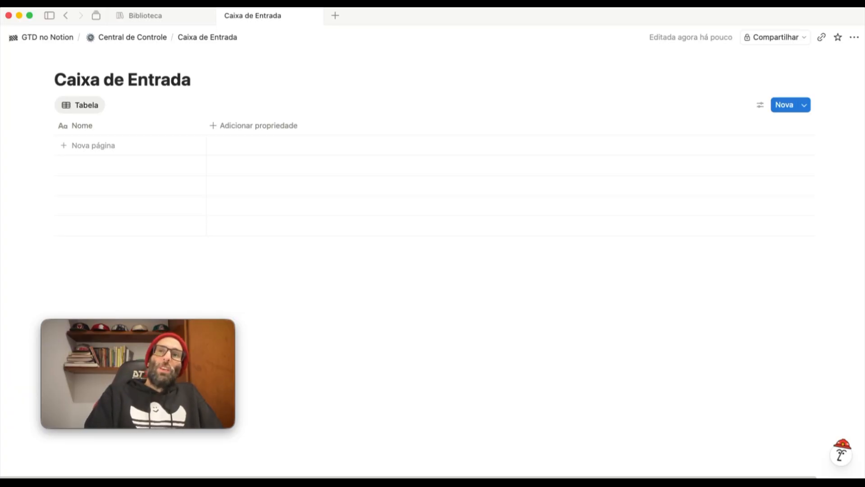
type(" - GTD")
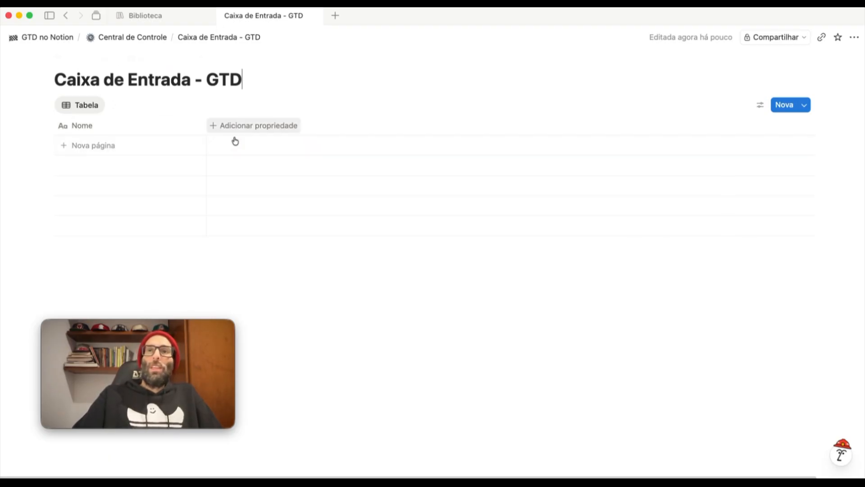
triple_click(183, 88)
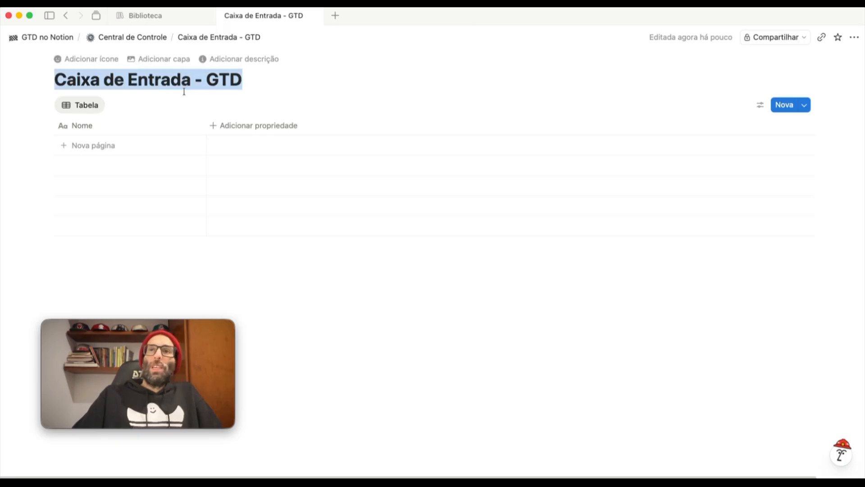
left_click(113, 81)
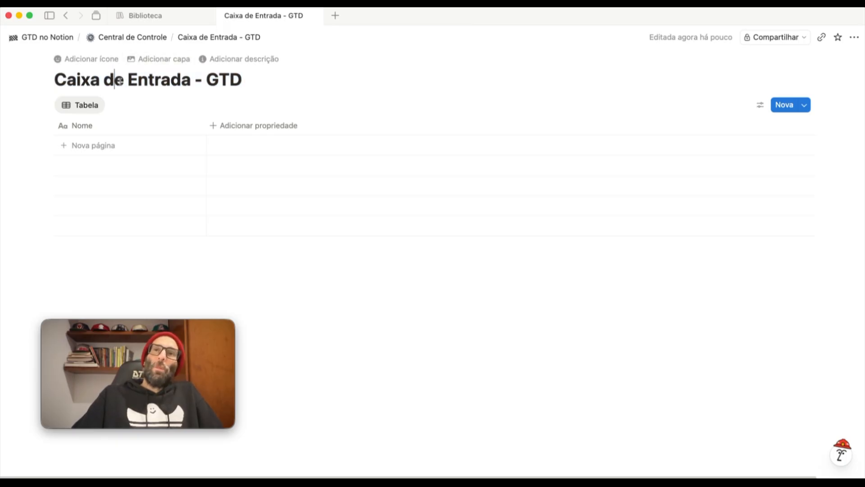
left_click_drag(90, 81, 286, 85)
left_click(247, 79)
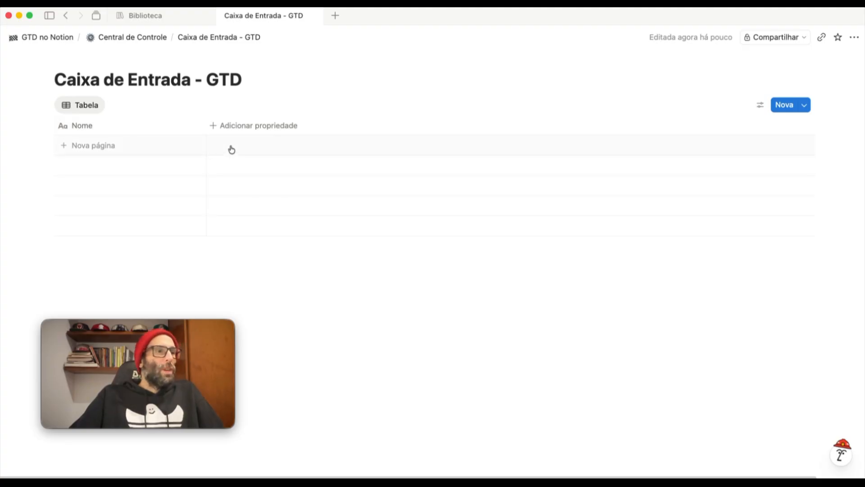
Rename the database's Nome title property to "Item"
left_click(120, 129)
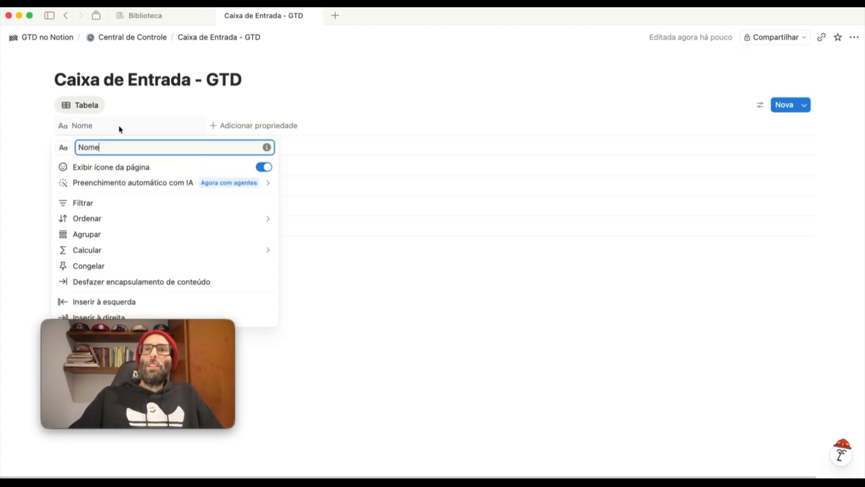
left_click_drag(108, 150, 39, 130)
type("I")
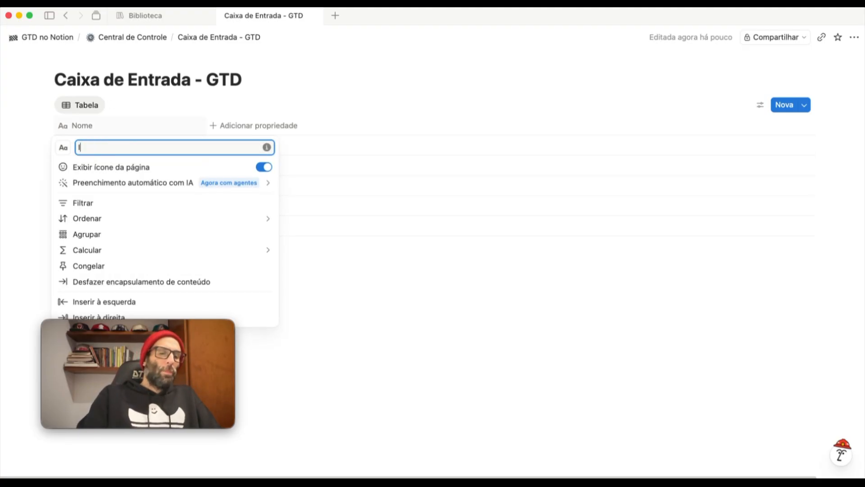
left_click(287, 88)
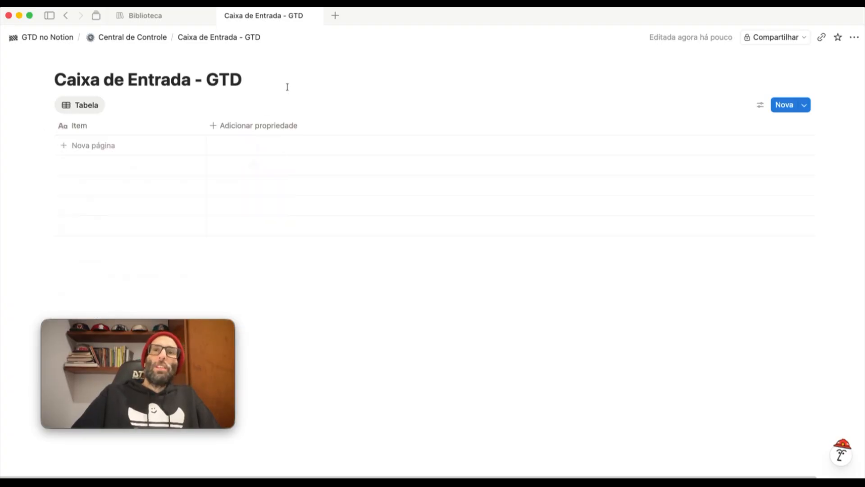
Add a select-type (Selecionar) property to the database and name it "Status"
left_click(224, 128)
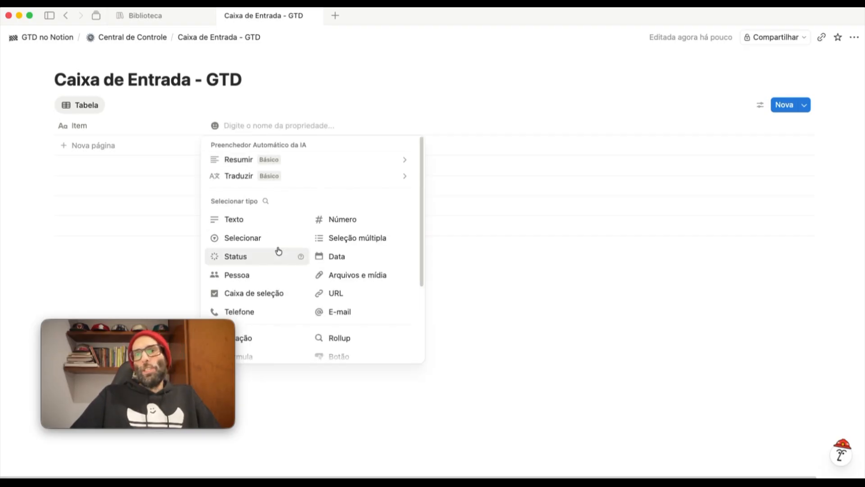
left_click(257, 236)
left_click(234, 126)
double_click(252, 147)
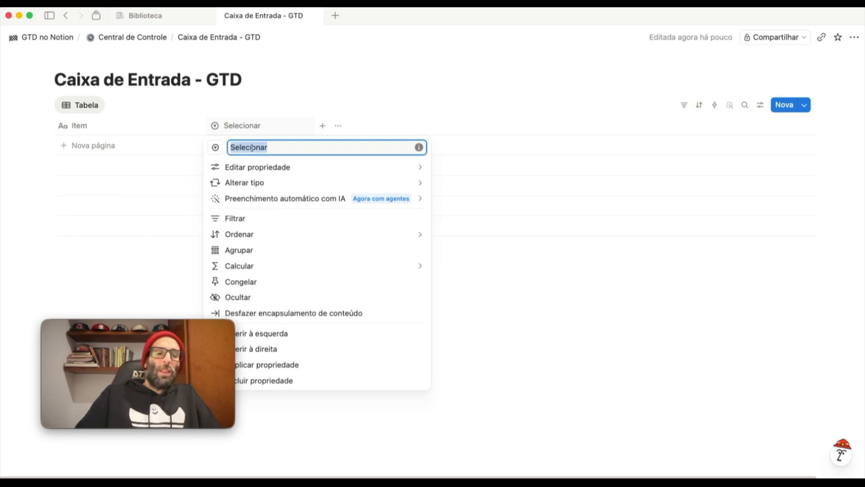
type("Status")
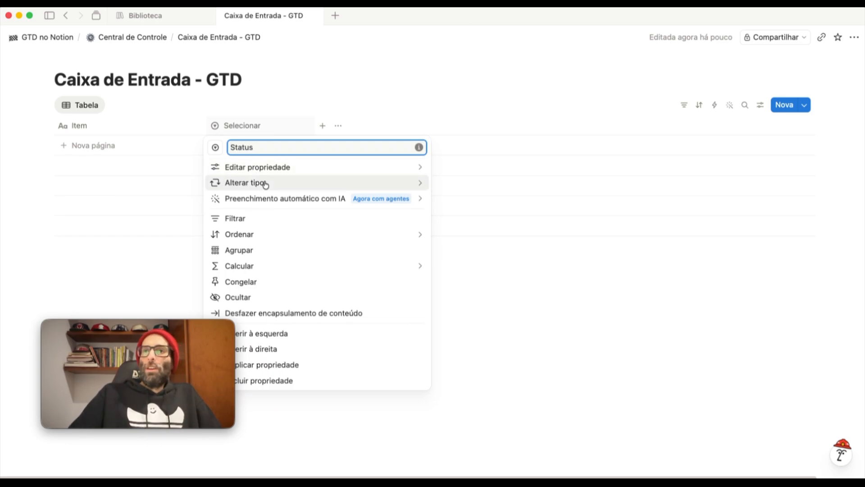
Add the options "📥 Capturado" and "✅ Processado" to the Status property
mouse_move(352, 170)
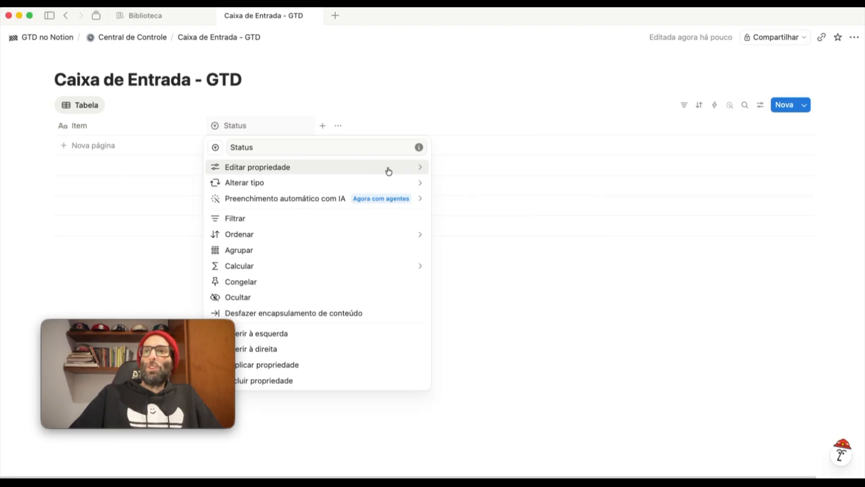
mouse_move(396, 170)
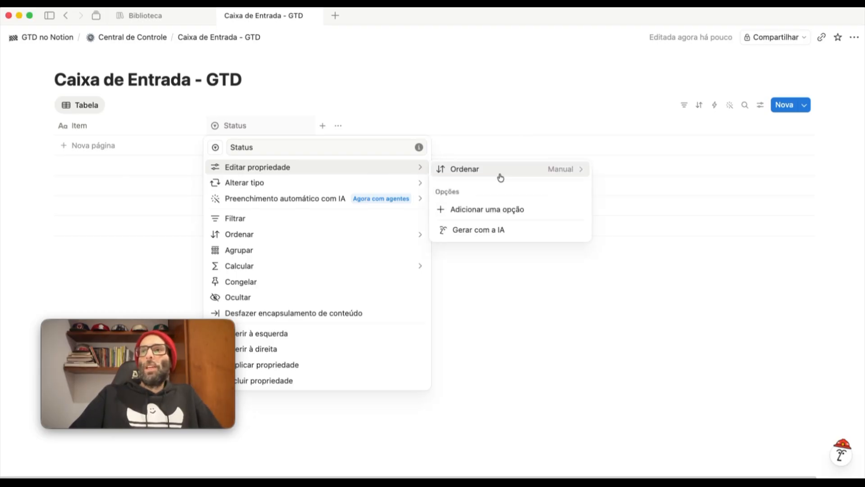
left_click(477, 210)
type("📥 Capturado ✅ Processado")
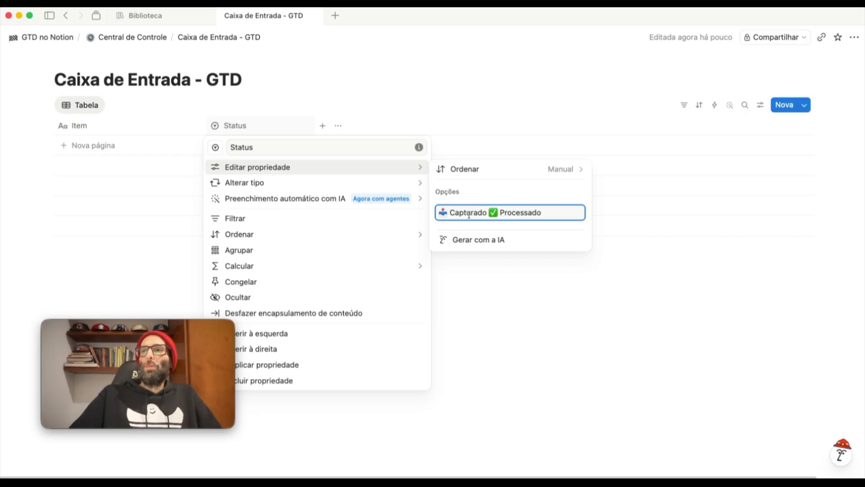
left_click_drag(486, 212, 550, 212)
key("super+c")
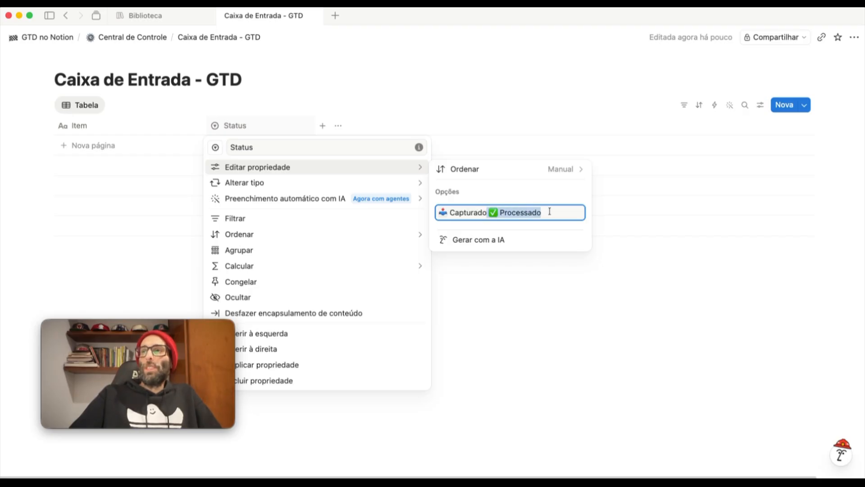
key("BackSpace")
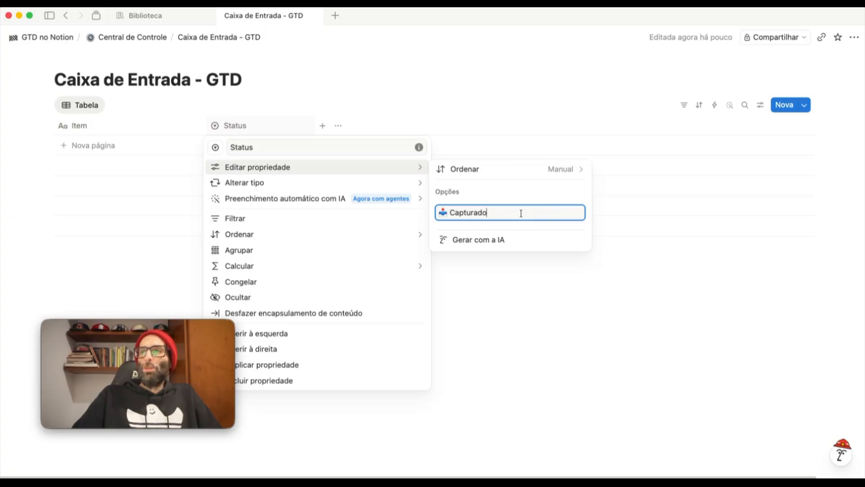
key("Return")
key("super+v")
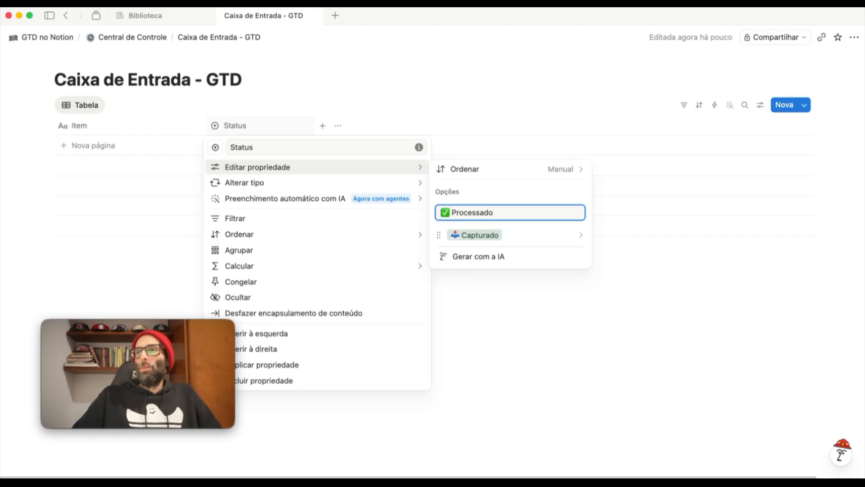
key("Return")
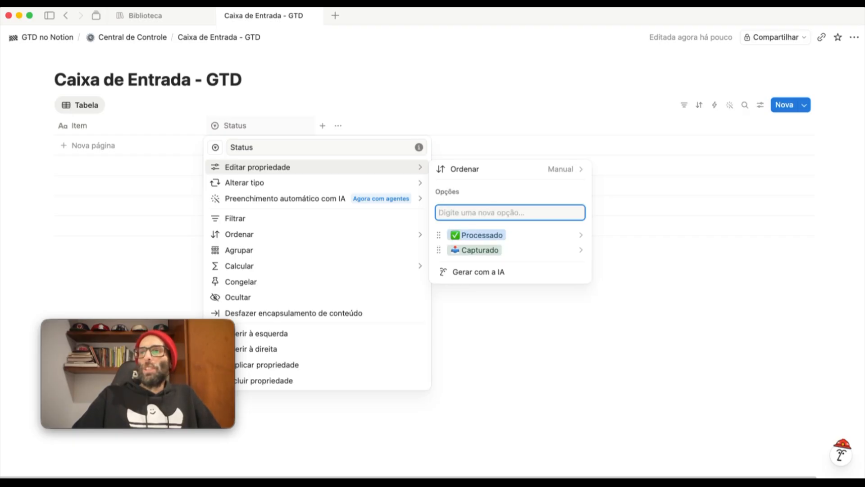
key("Escape")
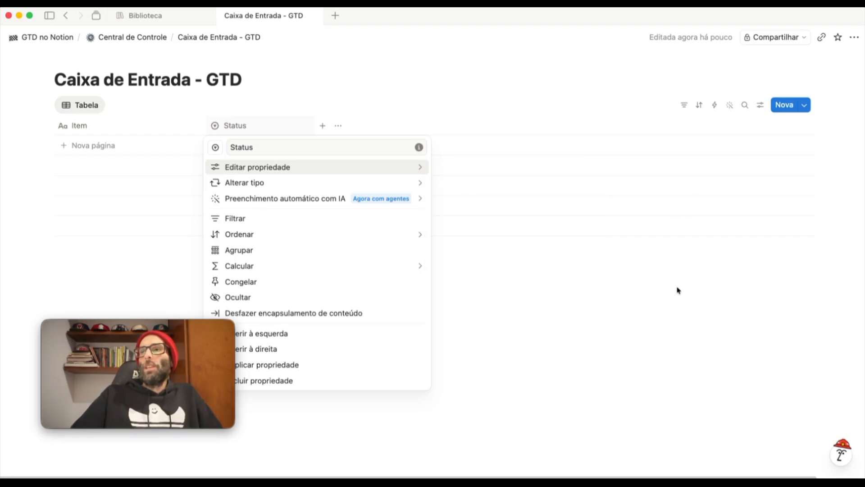
key("Escape")
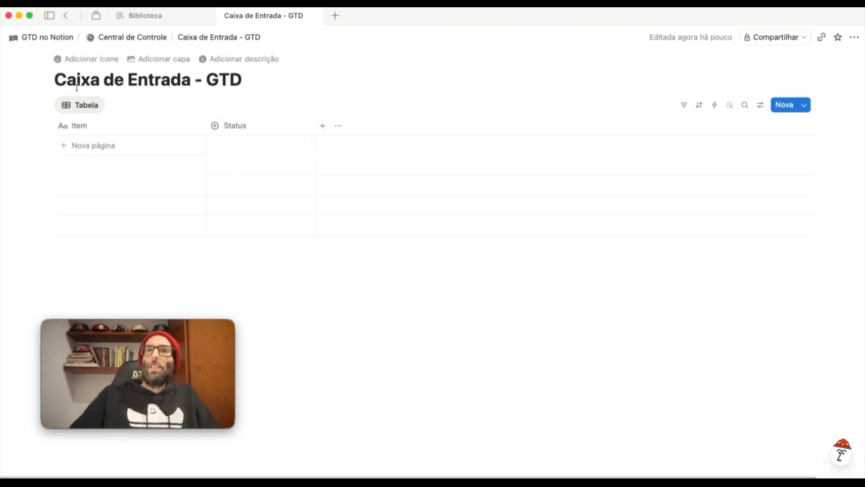
Add a blank page to the database and write "📥 Capturado" in its body, finding the emoji by searching for "caixa"
left_click(90, 148)
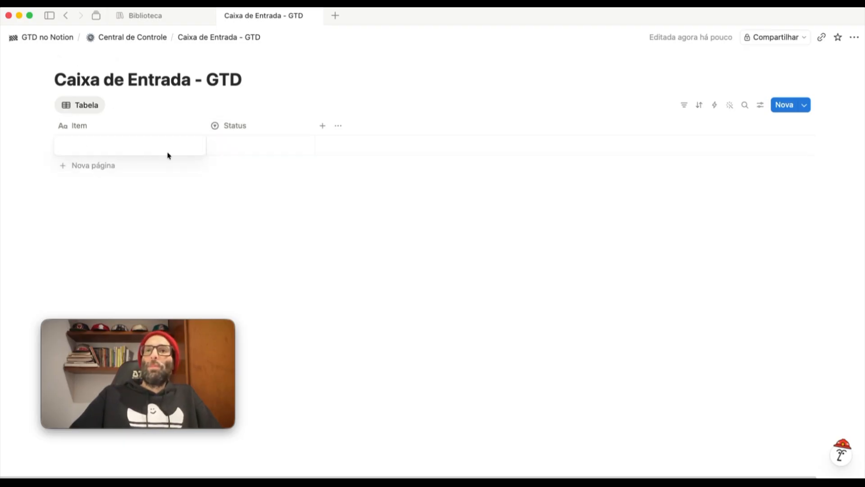
key("Escape")
left_click(187, 145)
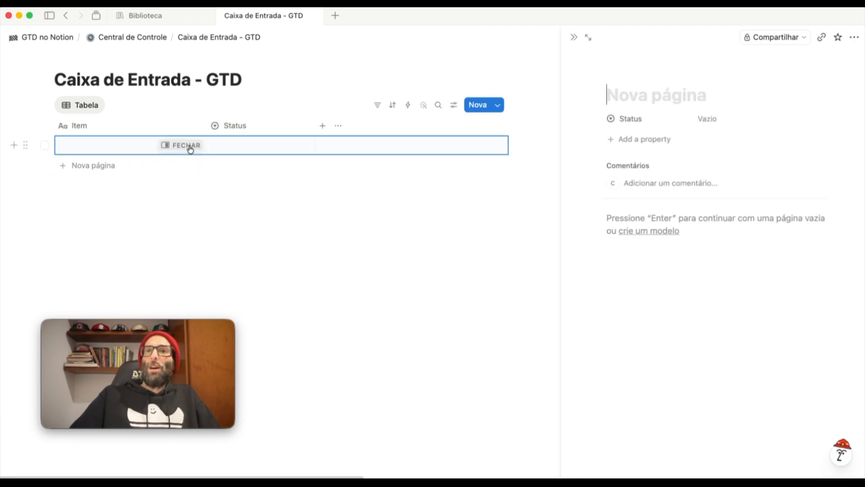
left_click(633, 222)
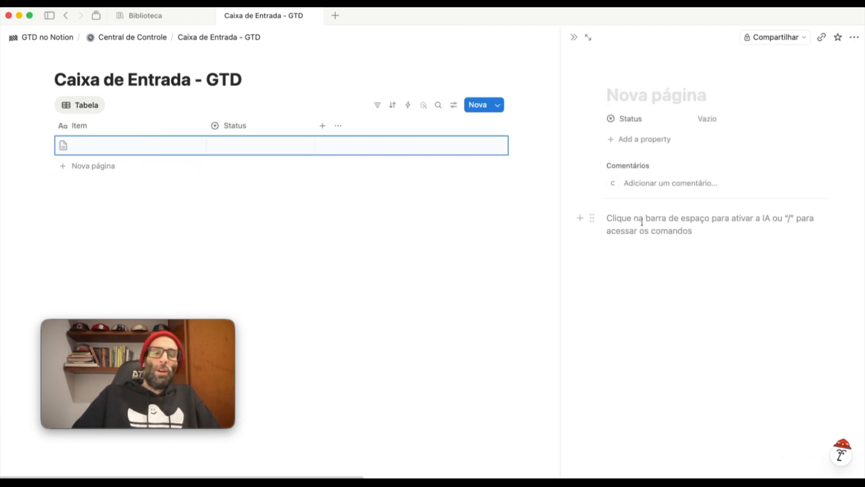
type("/emoji")
key("Return")
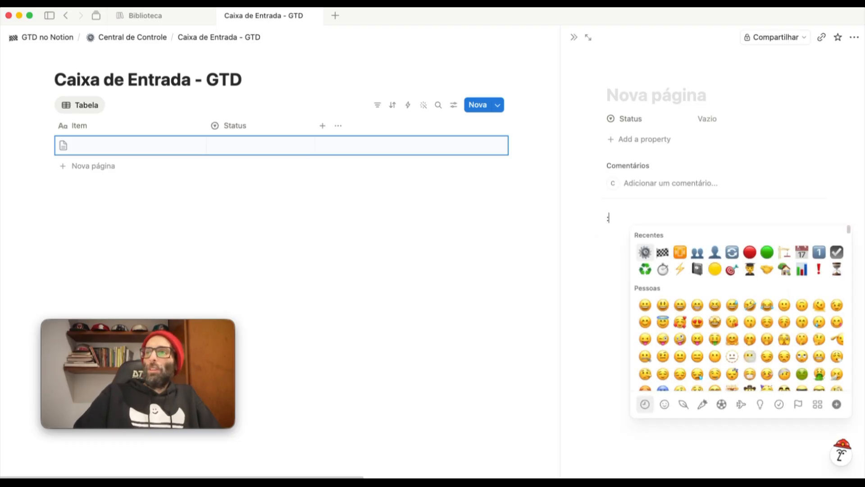
type("ca")
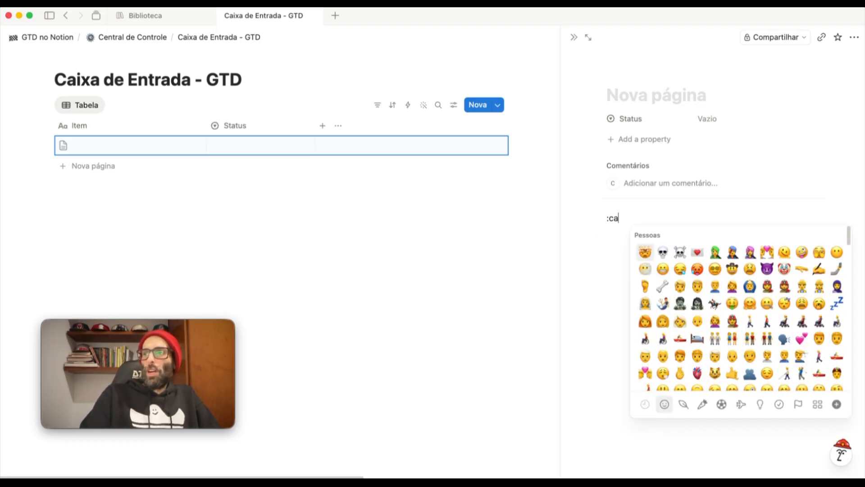
type("ixa")
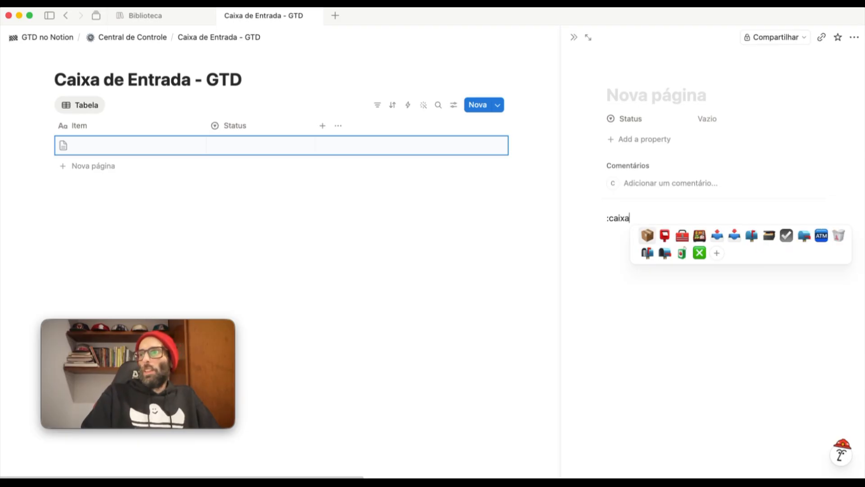
left_click(734, 235)
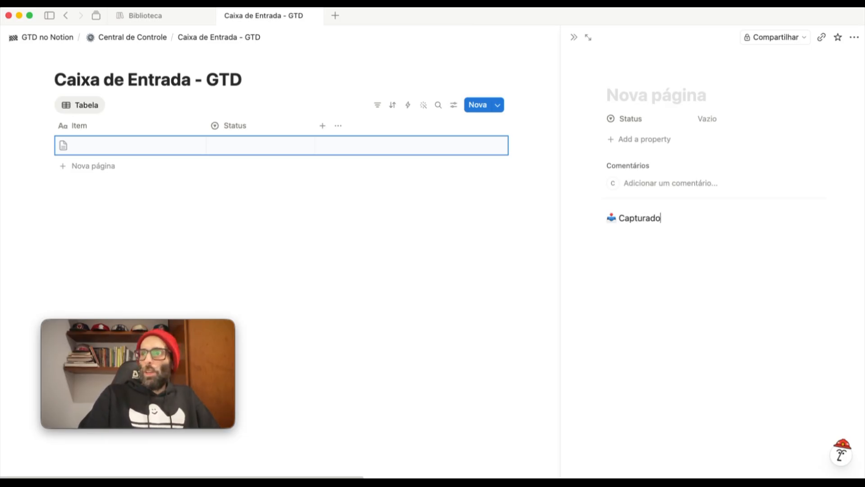
Try copying the body text "📥 Capturado" into the new page's Status value as an option
left_click_drag(688, 219, 604, 233)
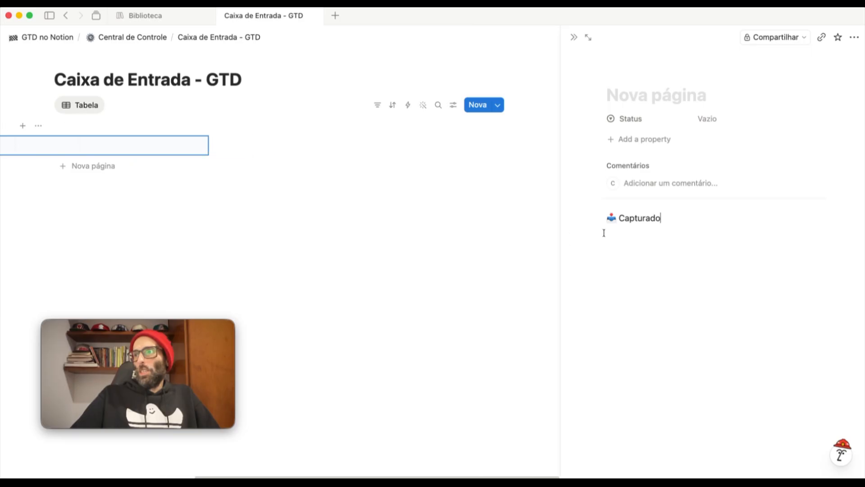
left_click_drag(661, 219, 599, 214)
key("super+c")
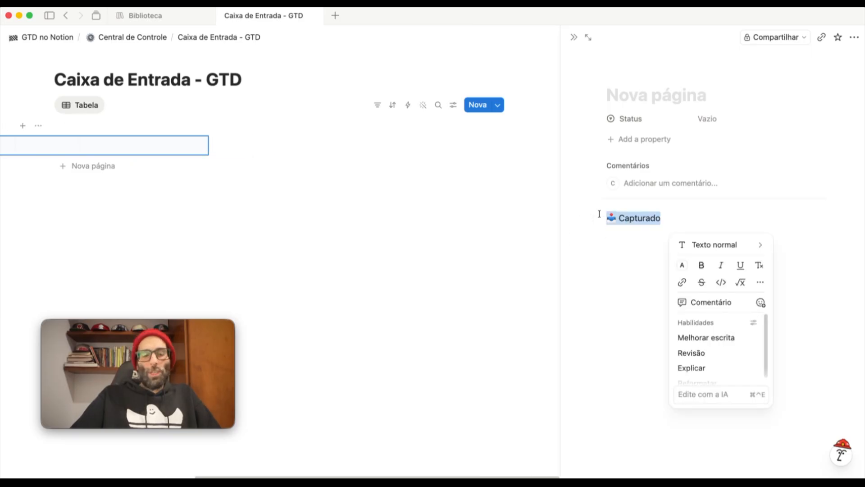
left_click(710, 119)
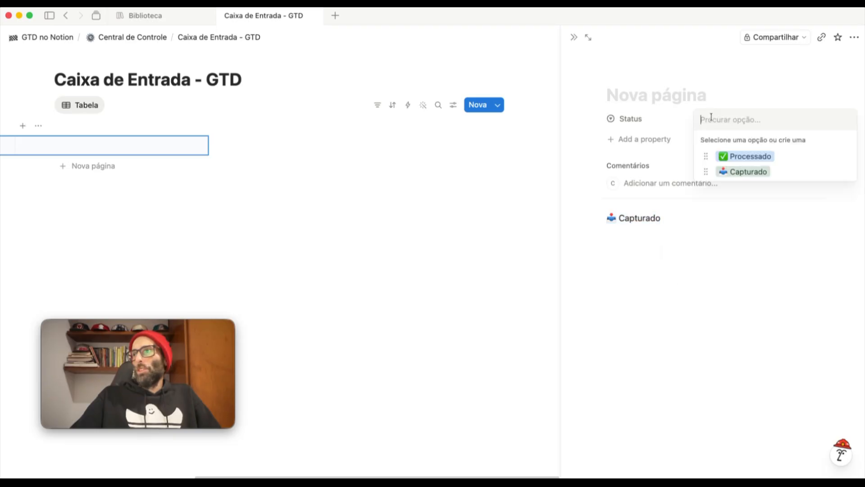
key("super+v")
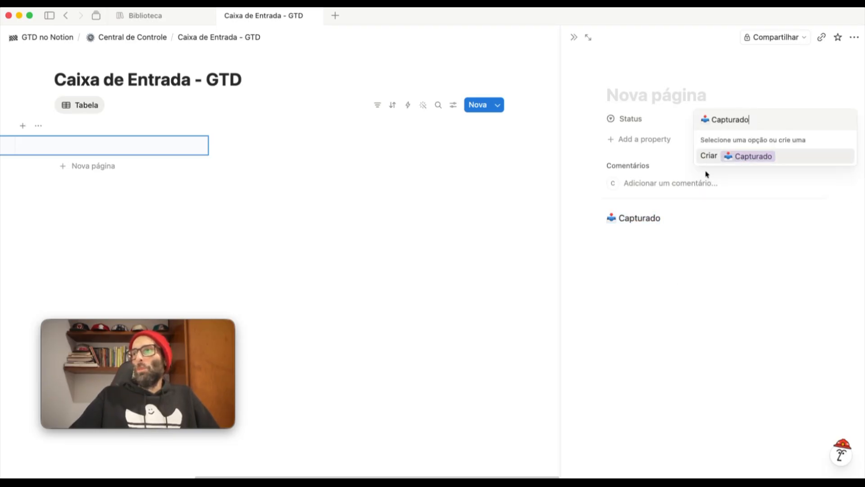
key("BackSpace")
key("BackSpace")
key("BackSpace")
key("BackSpace")
key("BackSpace")
key("BackSpace")
key("BackSpace")
key("BackSpace")
key("BackSpace")
key("BackSpace")
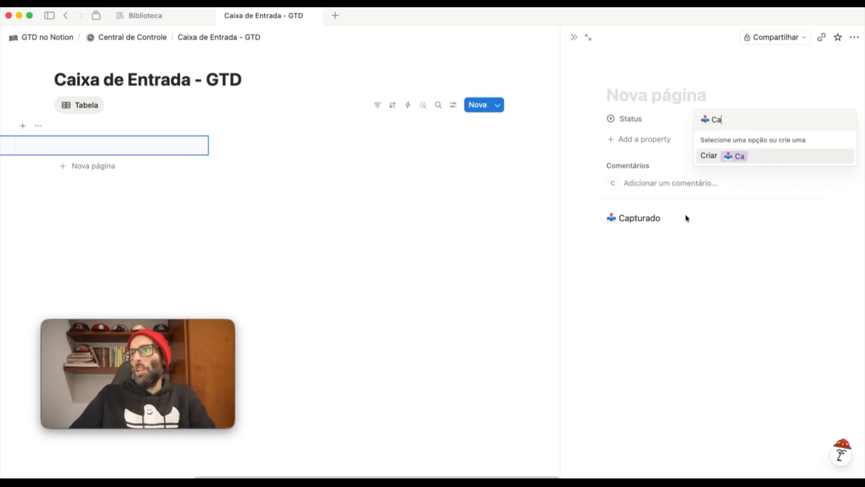
Clear the new page's body text and close the page to return to the table
left_click(675, 222)
key("super+a")
key("BackSpace")
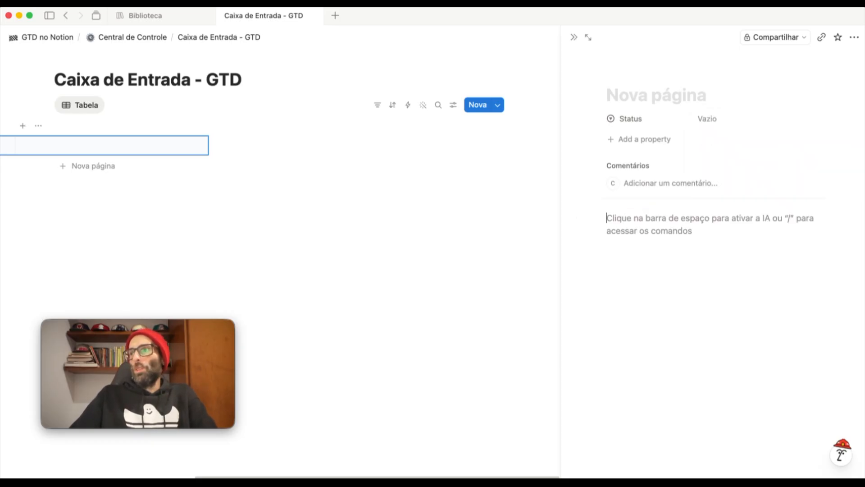
left_click(334, 232)
left_click(152, 198)
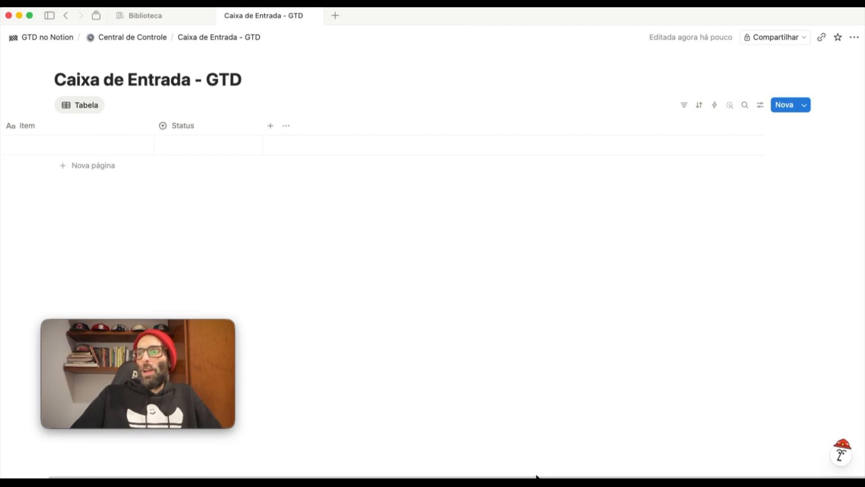
scroll(536, 475, "left", 3)
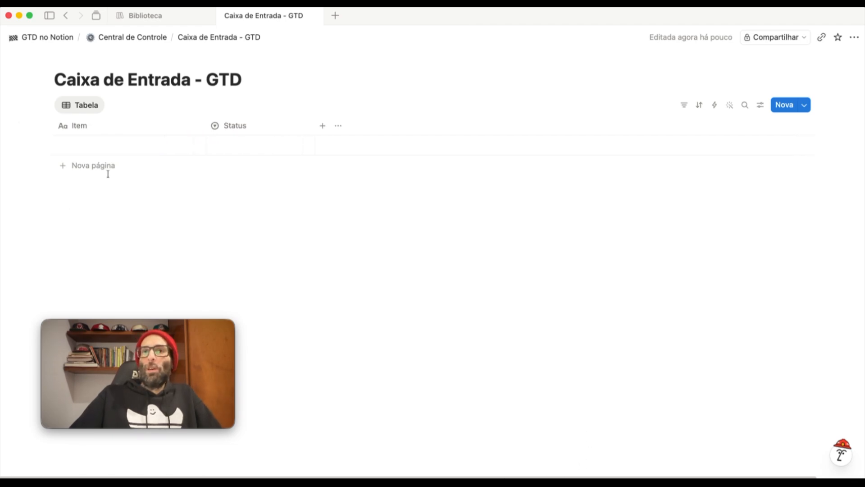
Reopen the untitled page in the database and move it to the trash
left_click(183, 145)
left_click(626, 221)
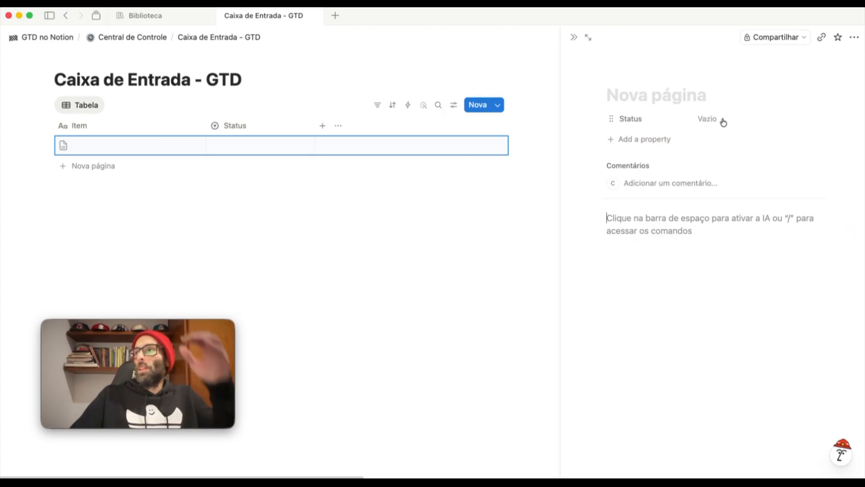
left_click(855, 39)
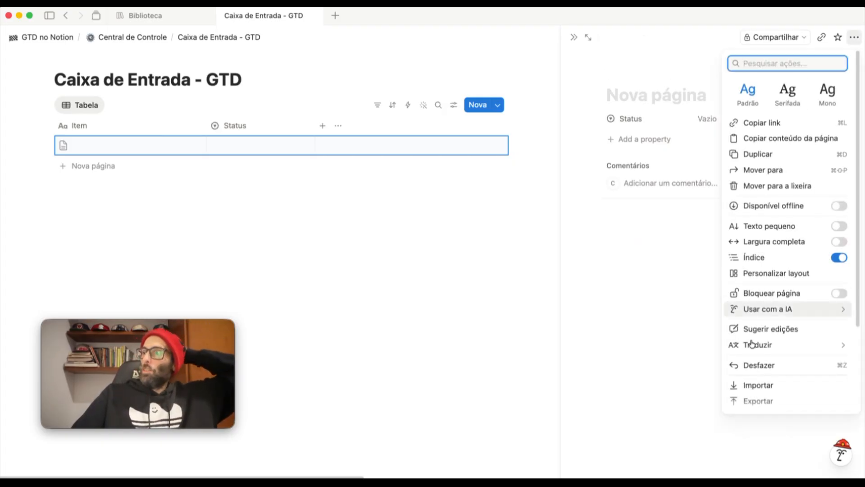
left_click(778, 186)
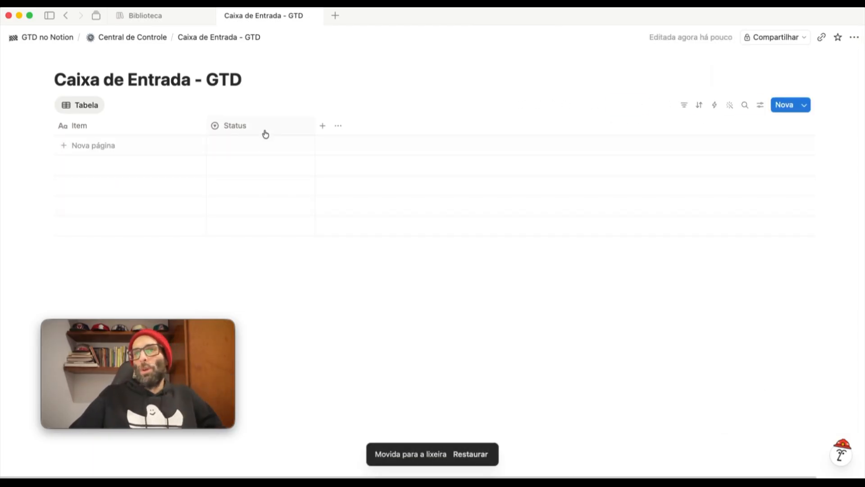
Add a "Criado em" property to the database and change its type to Data
left_click(322, 126)
scroll(409, 228, "down", 5)
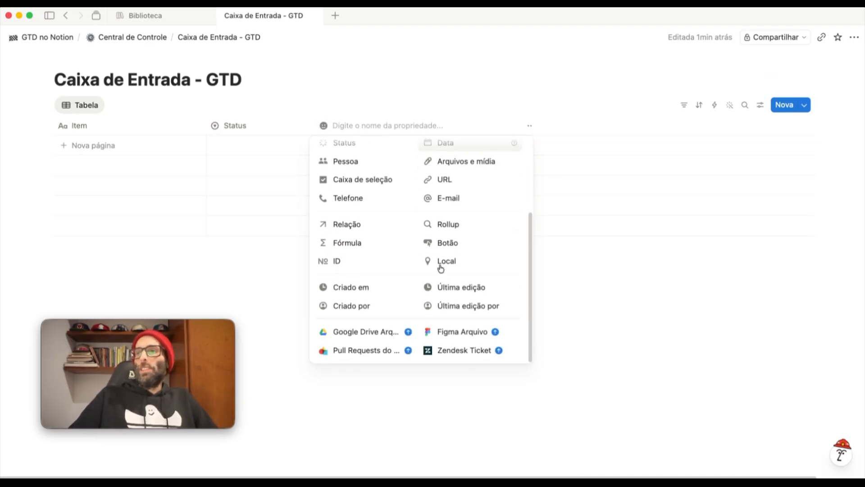
left_click(368, 292)
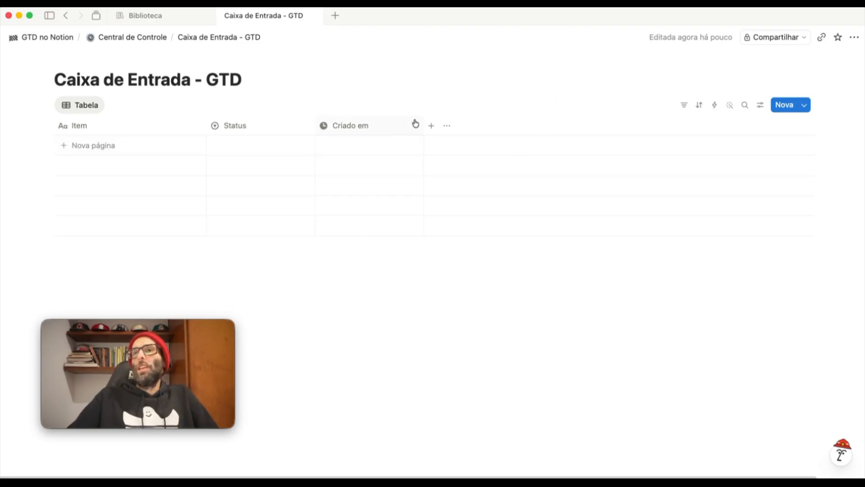
left_click(362, 126)
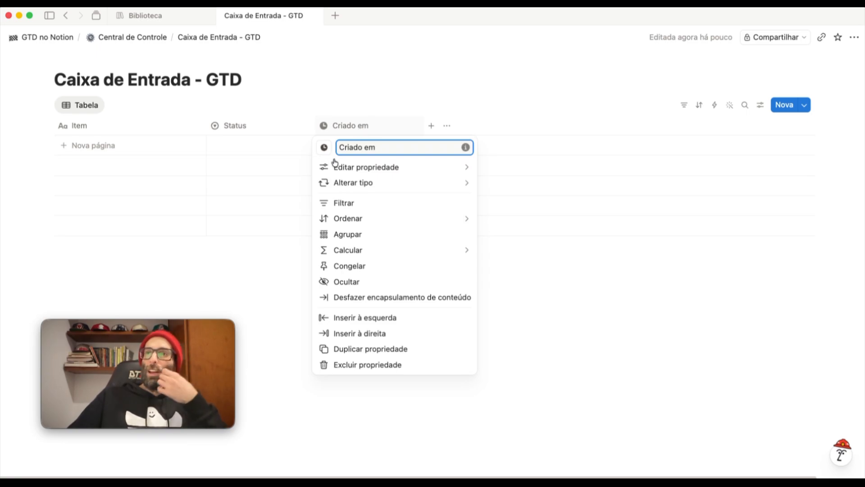
mouse_move(353, 182)
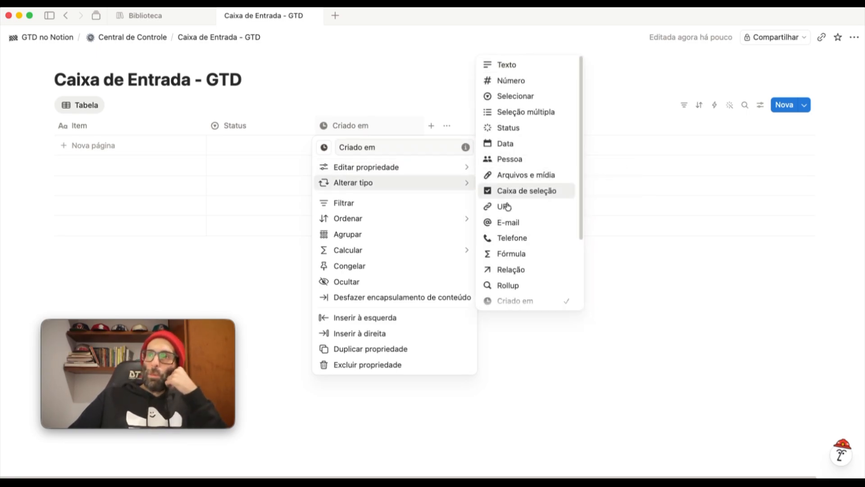
left_click(507, 143)
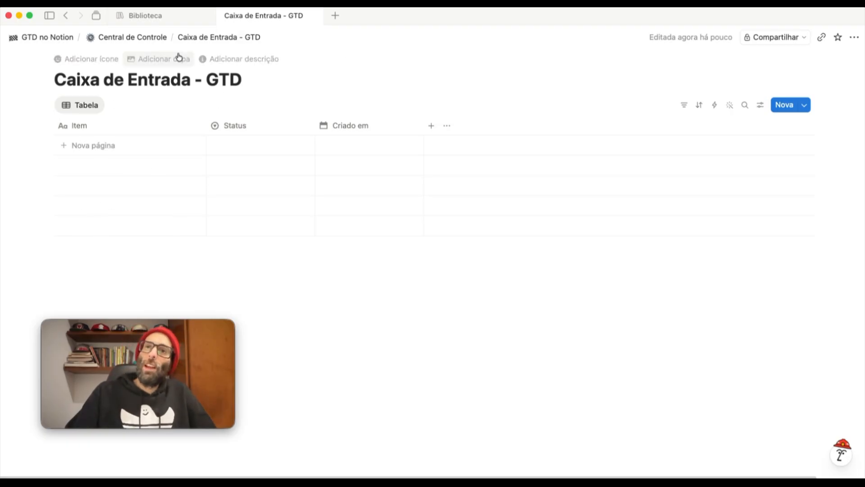
Return to the parent page Central de Controle
mouse_move(135, 39)
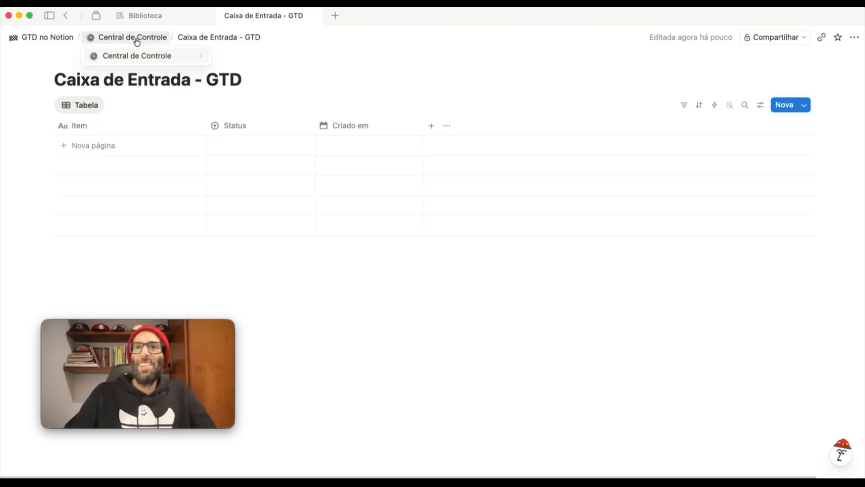
left_click(137, 39)
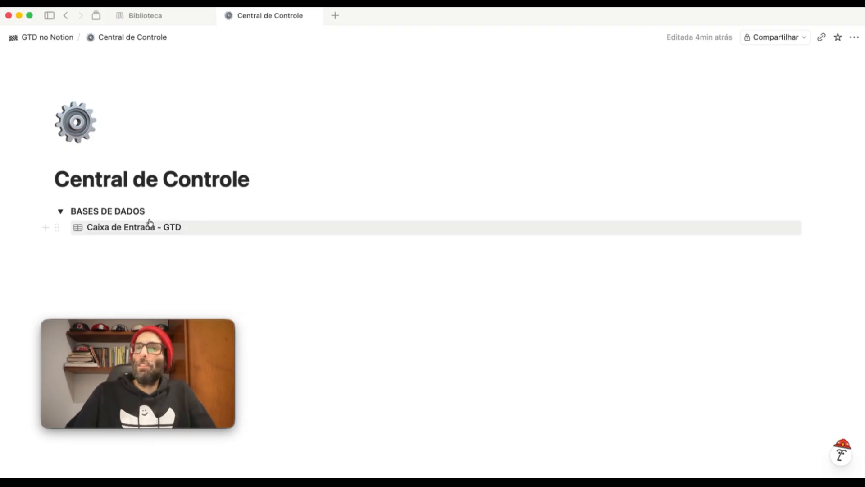
mouse_move(228, 230)
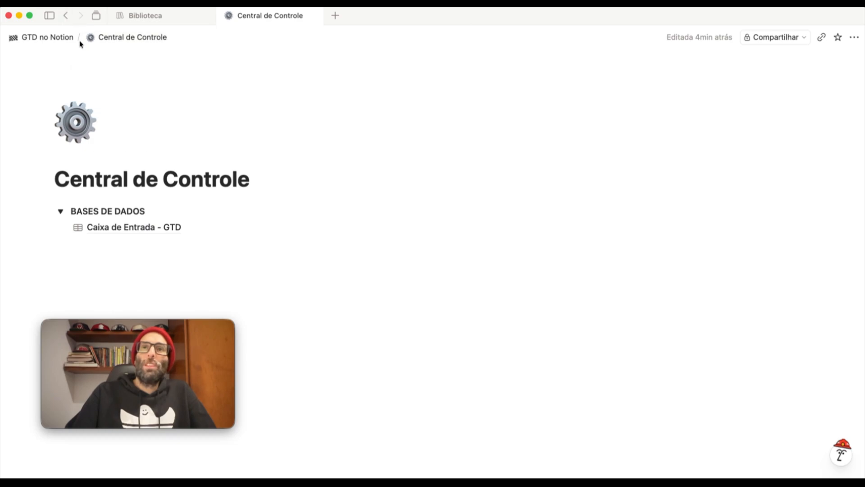
Open the Caixa de Entrada - GTD database to view it and return to Central de Controle
left_click(145, 229)
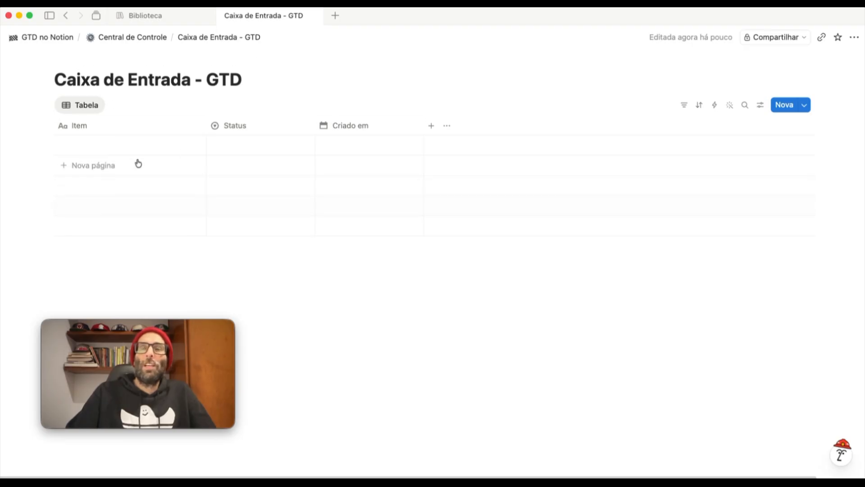
left_click(119, 37)
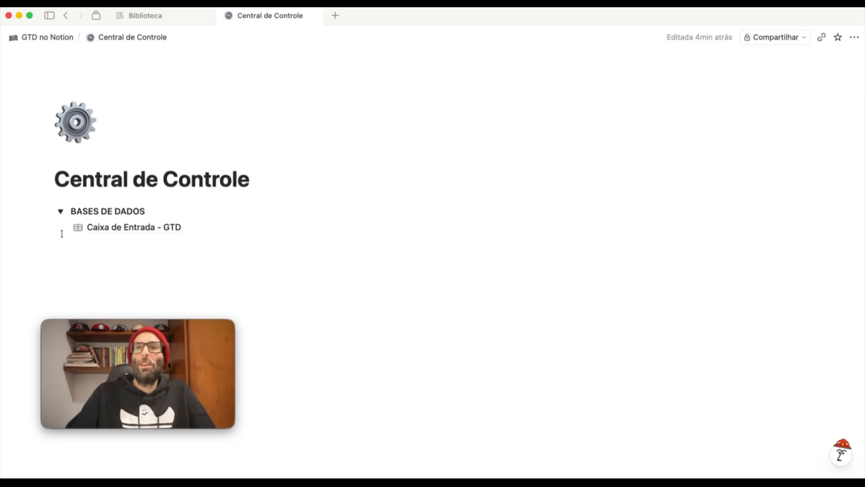
left_click_drag(134, 330, 668, 286)
Add a toggle list titled "TELAS" in bold below the BASES DE DADOS section, leaving an empty line between them
left_click(72, 251)
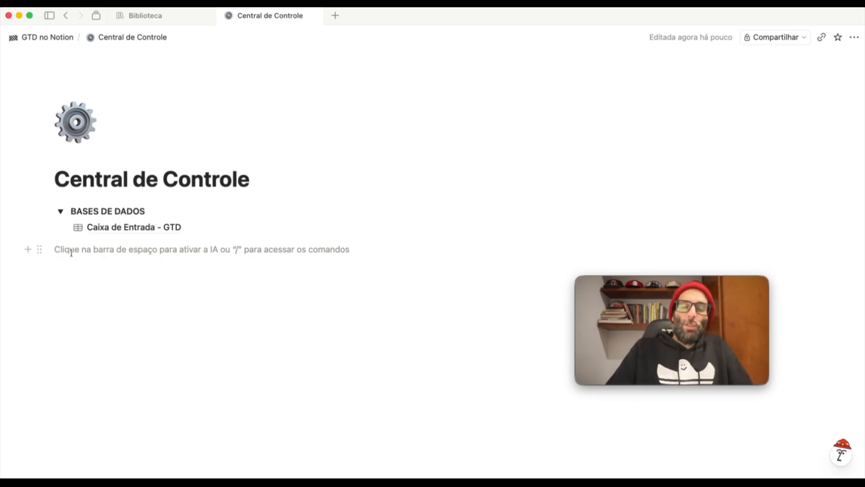
key("Return")
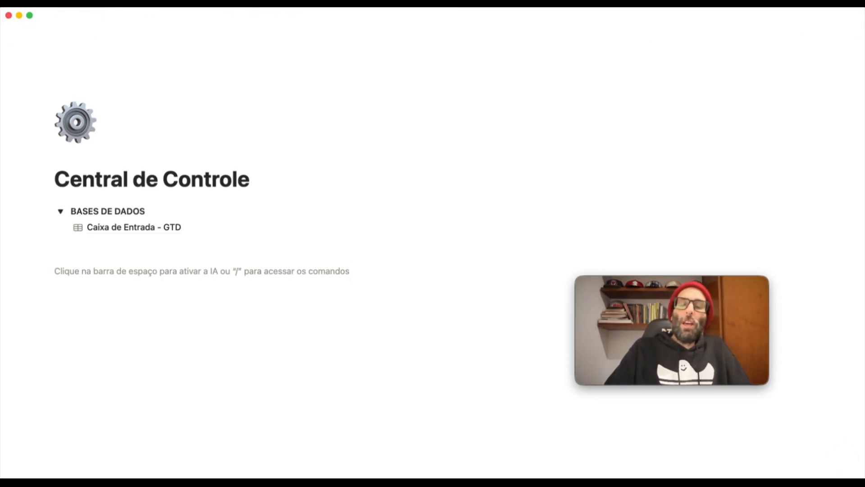
type(">")
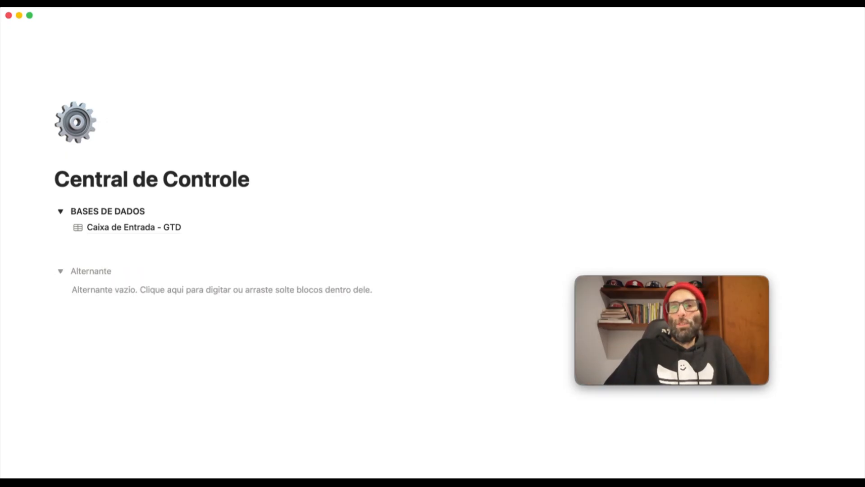
left_click(58, 276)
left_click(58, 275)
left_click(81, 266)
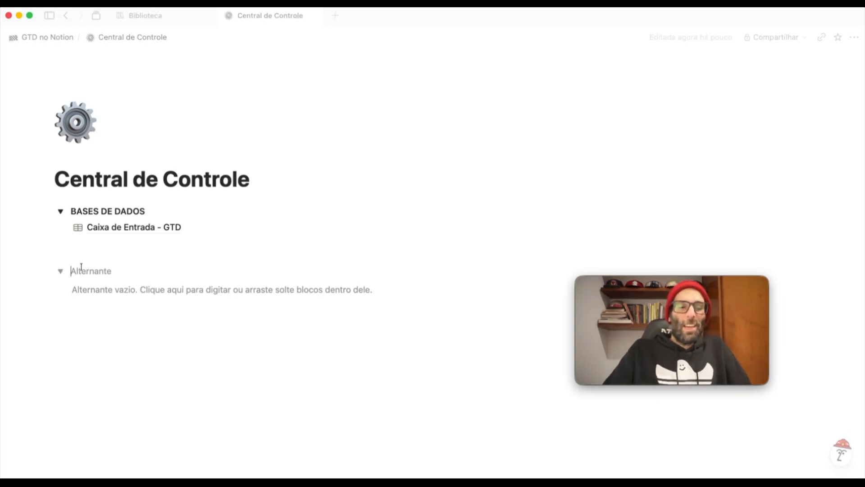
type("TELAS")
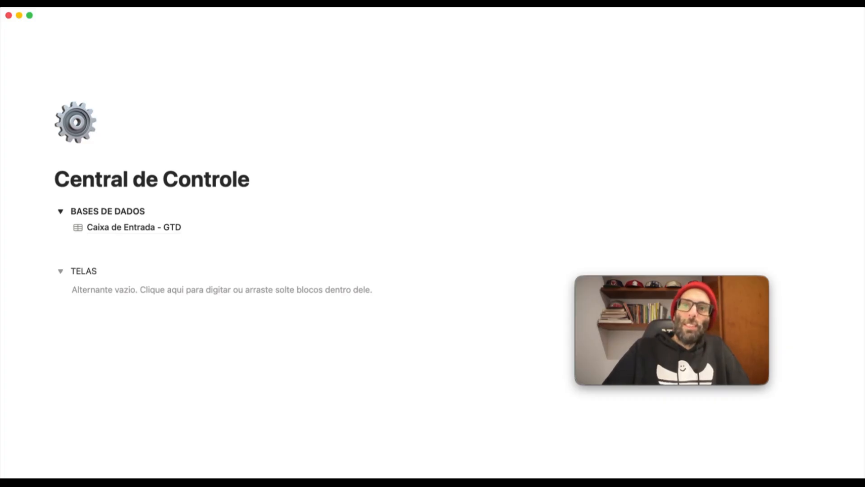
double_click(89, 272)
key("super+b")
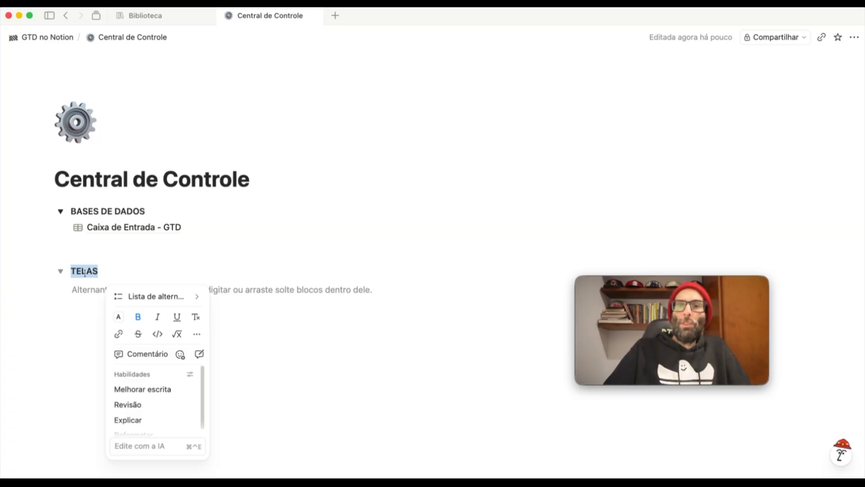
left_click(85, 273)
Create a new page inside the TELAS toggle and turn on Largura completa for it
left_click(93, 293)
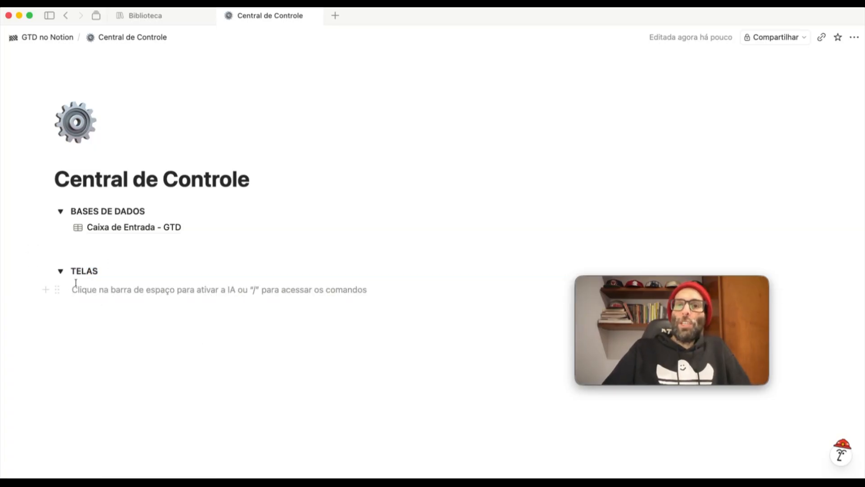
type("/")
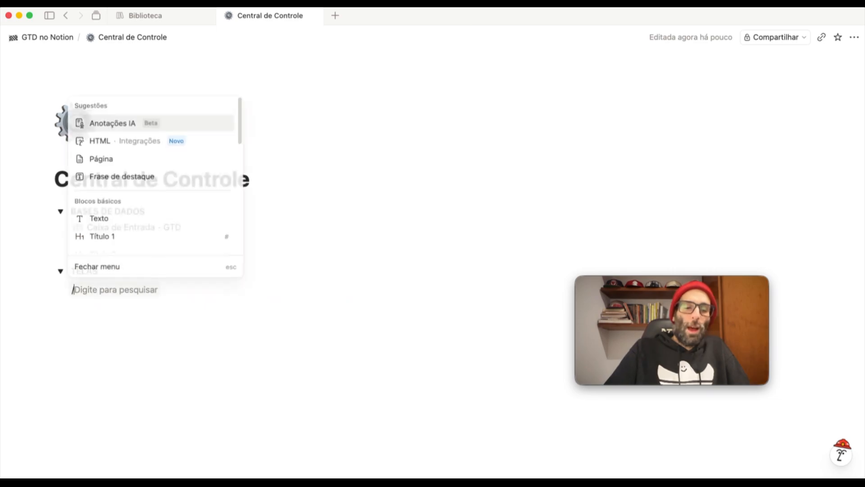
type("p'á")
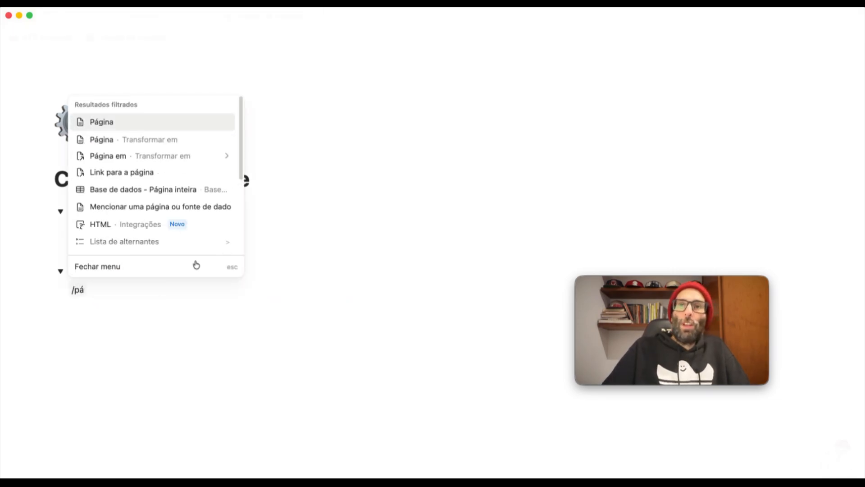
left_click(115, 125)
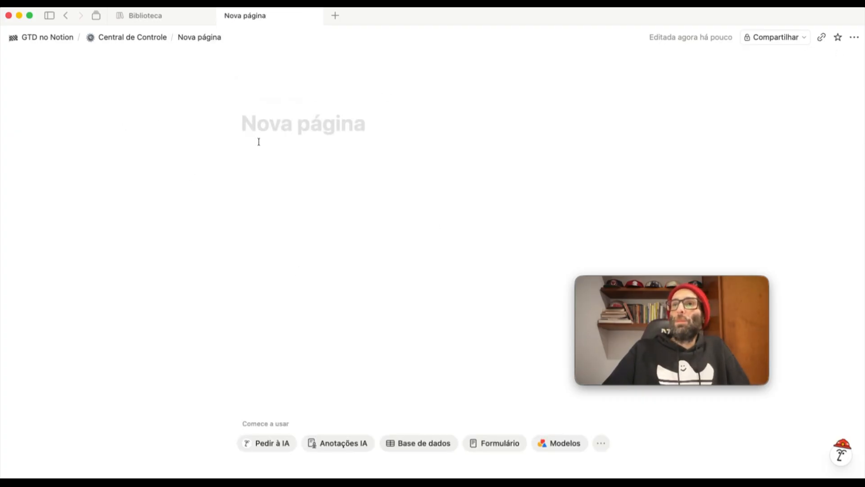
left_click(853, 38)
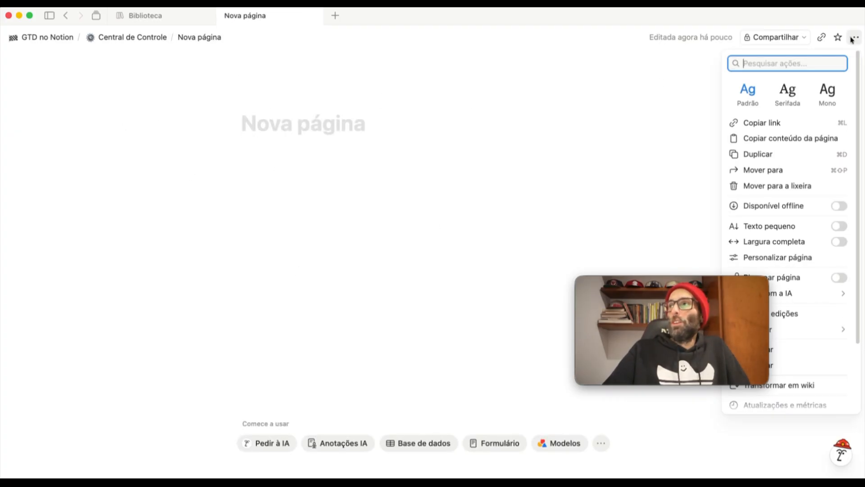
left_click(810, 241)
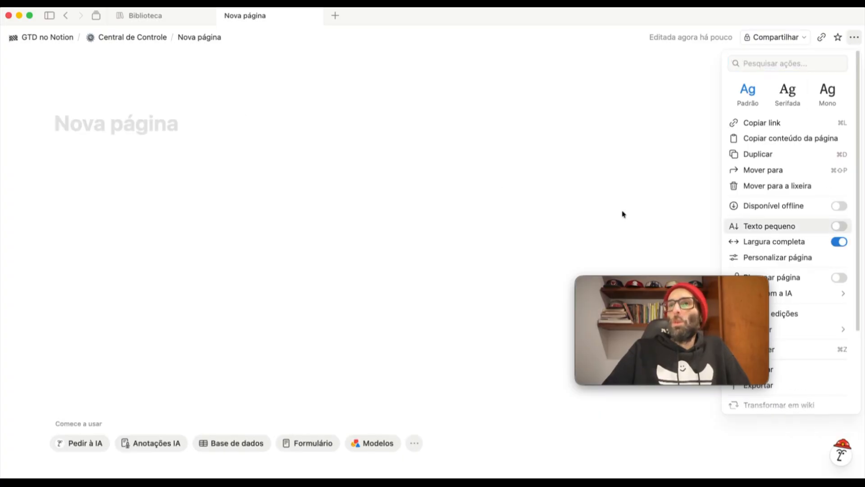
Title the new page "Projetos e Tarefas" and give it the dartboard emoji as its icon
left_click(119, 131)
left_click(99, 125)
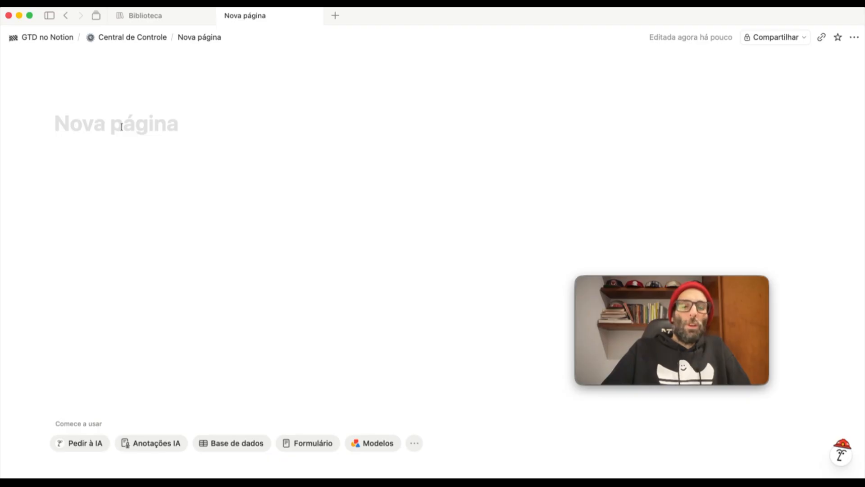
type("Projetos")
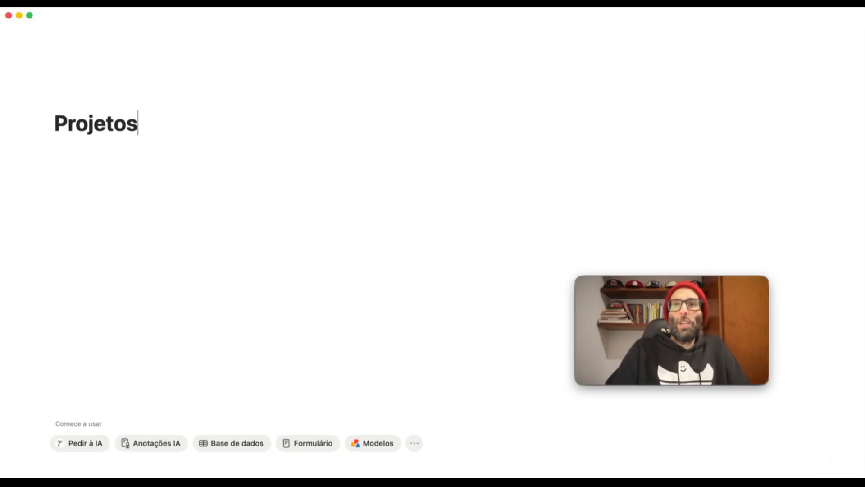
type(" e Tarefas")
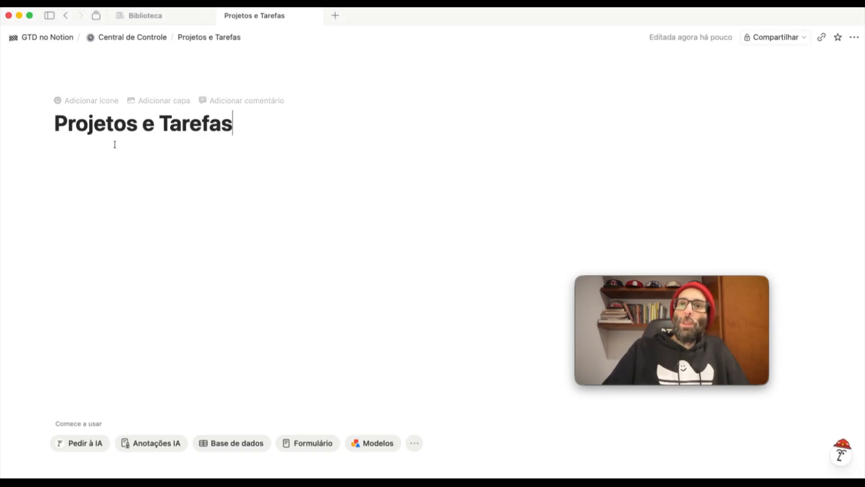
left_click(90, 102)
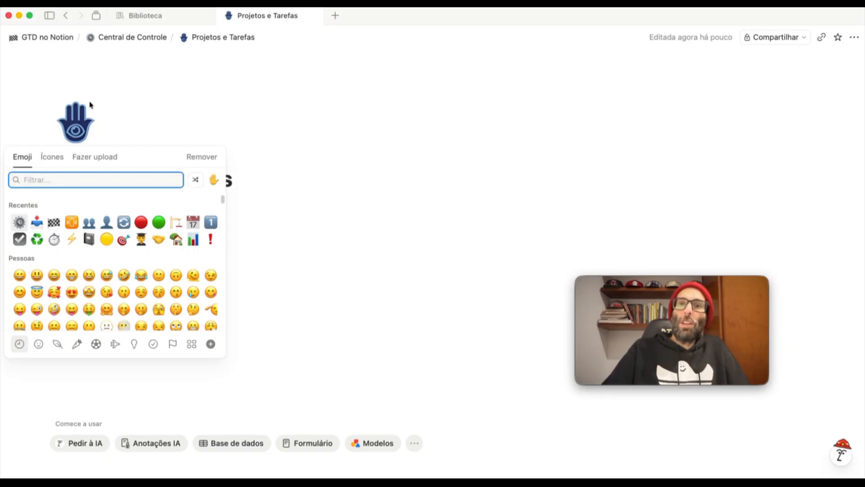
left_click(123, 240)
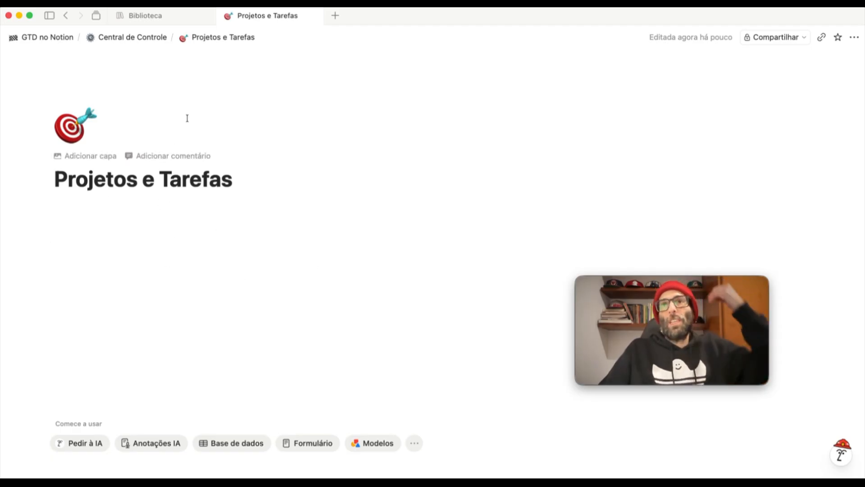
Go back up through Central de Controle to the GTD no Notion main page
left_click(124, 38)
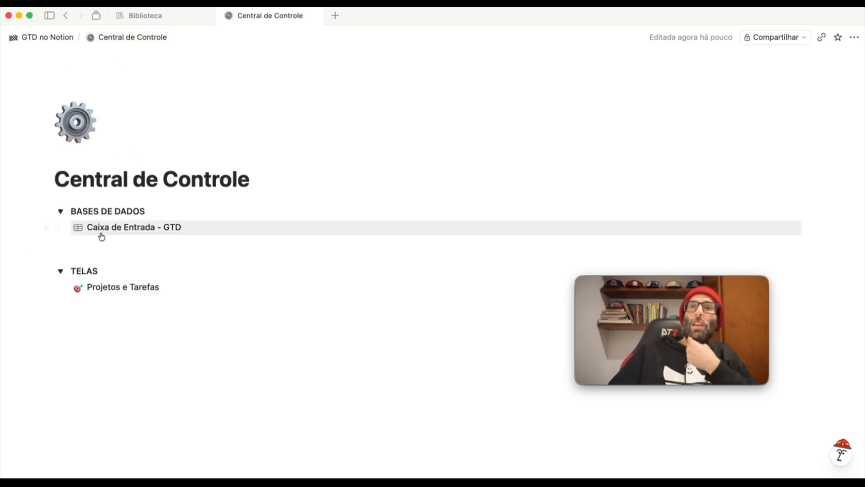
mouse_move(100, 229)
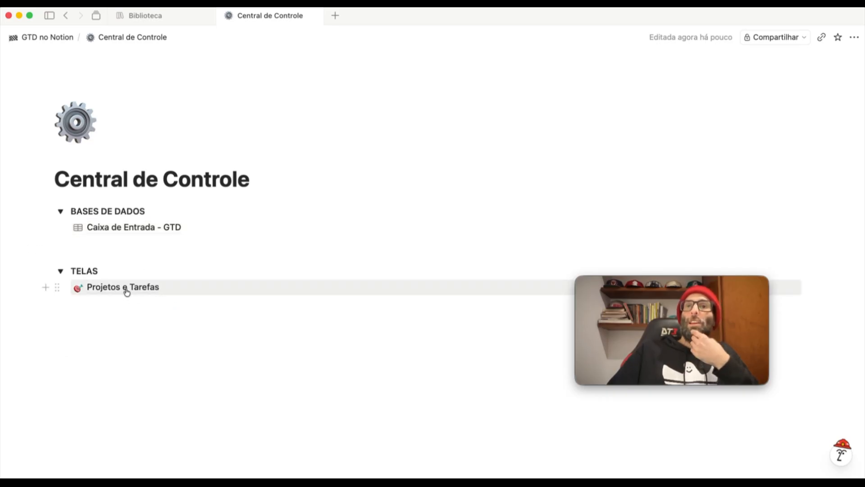
mouse_move(123, 287)
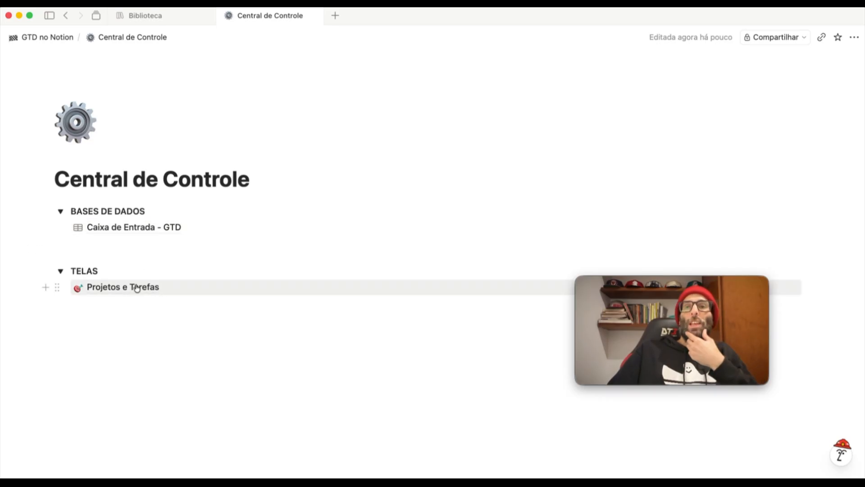
left_click(53, 39)
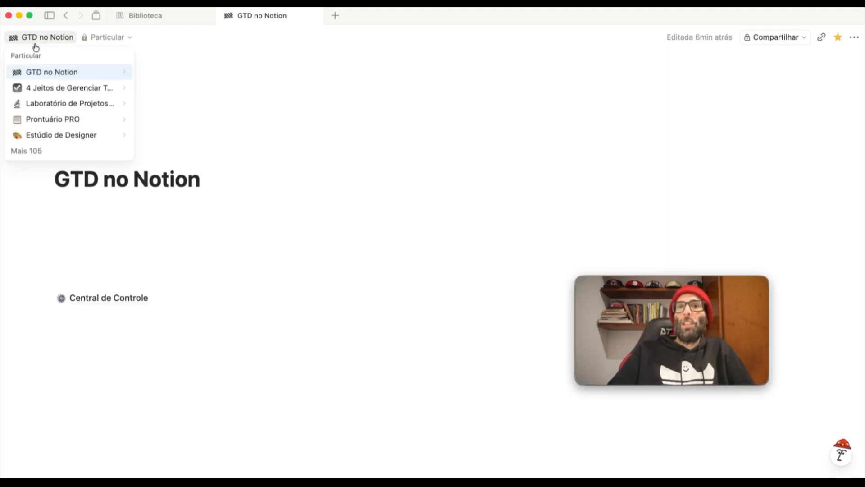
Insert a Frase de destaque block on the empty line under the GTD no Notion title
left_click(113, 209)
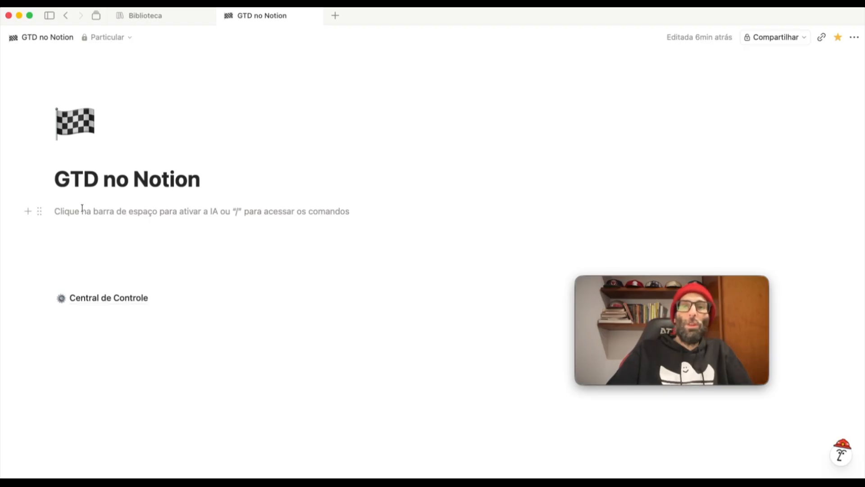
type("/frad")
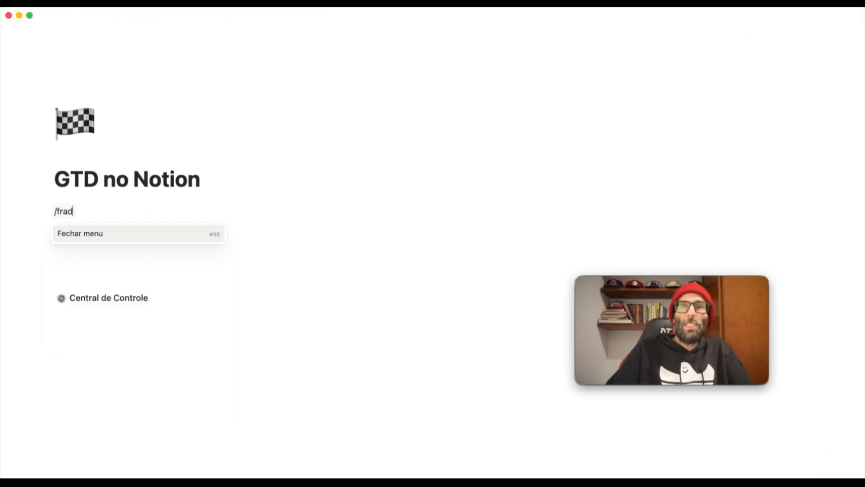
key("BackSpace")
type("se")
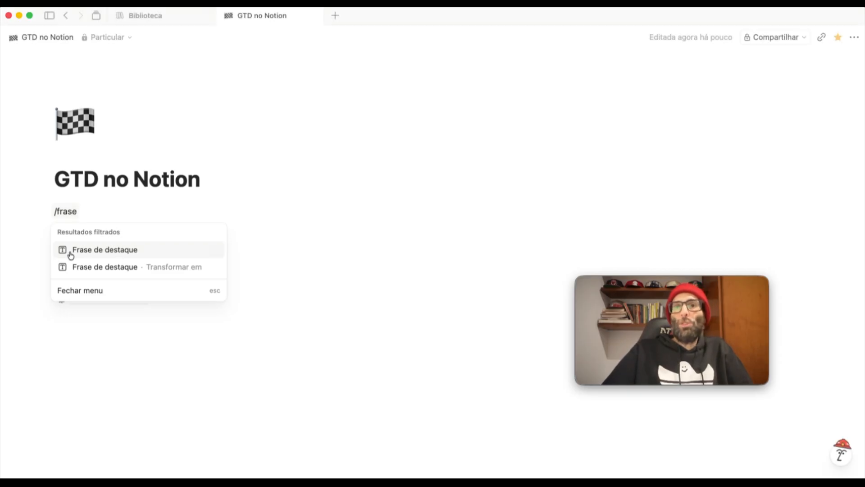
left_click(130, 251)
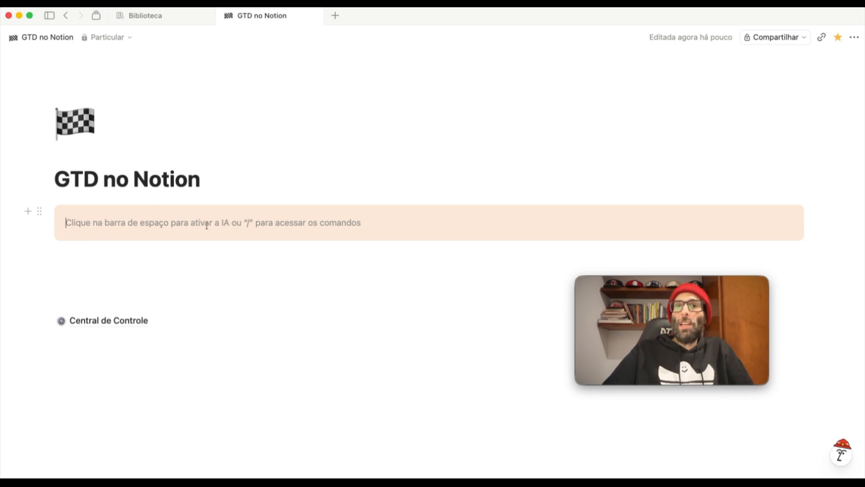
Add a Título 3 heading reading "Botões" inside the callout block
key("Return")
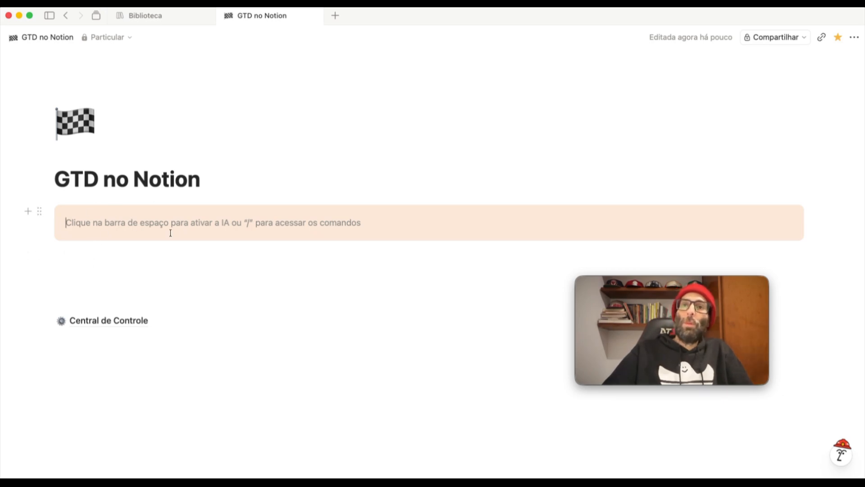
type("#")
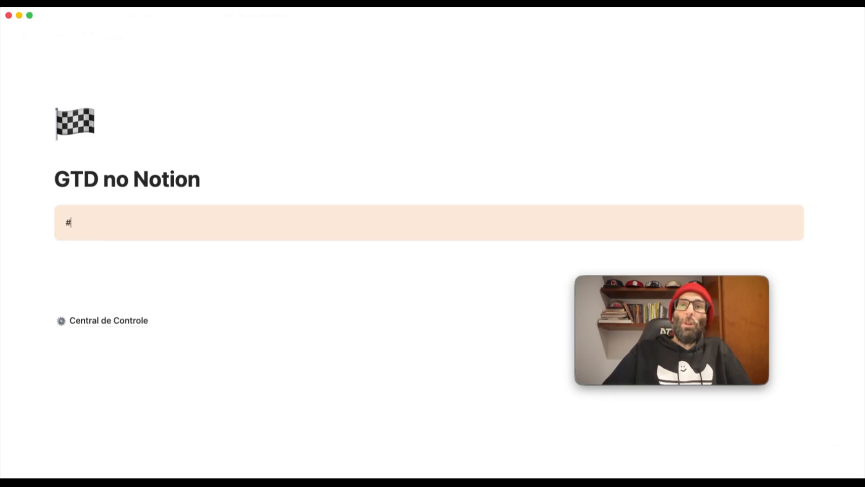
type("## ")
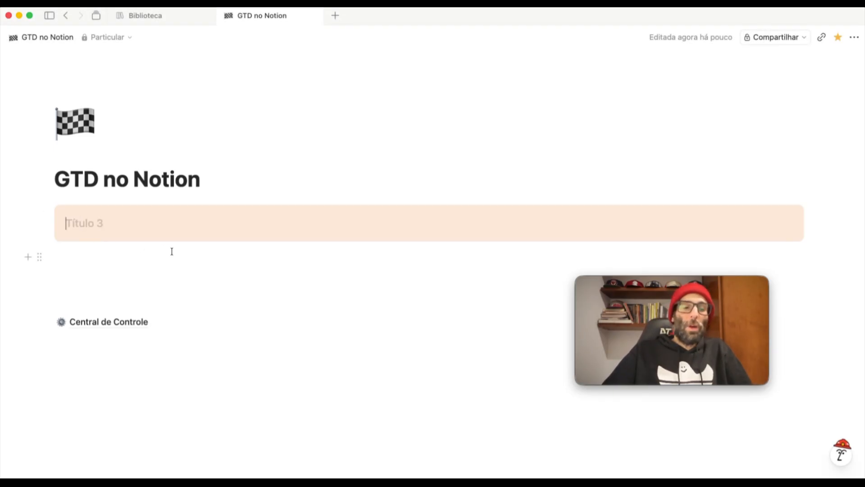
type("Bot")
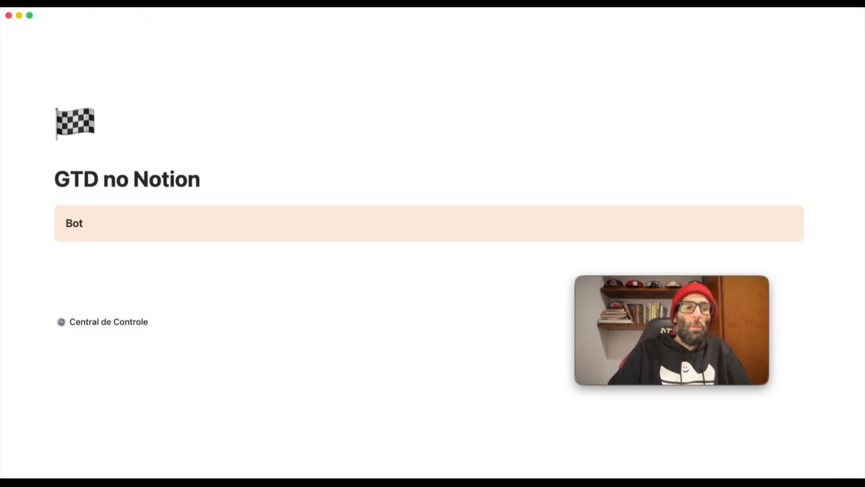
type("ões")
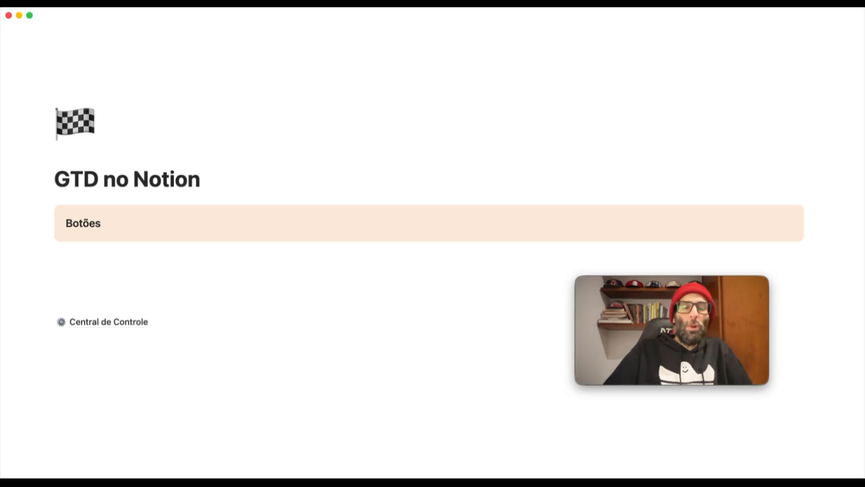
Insert a Botão block under the Botões heading in the callout and name it "Capturar"
key("Return")
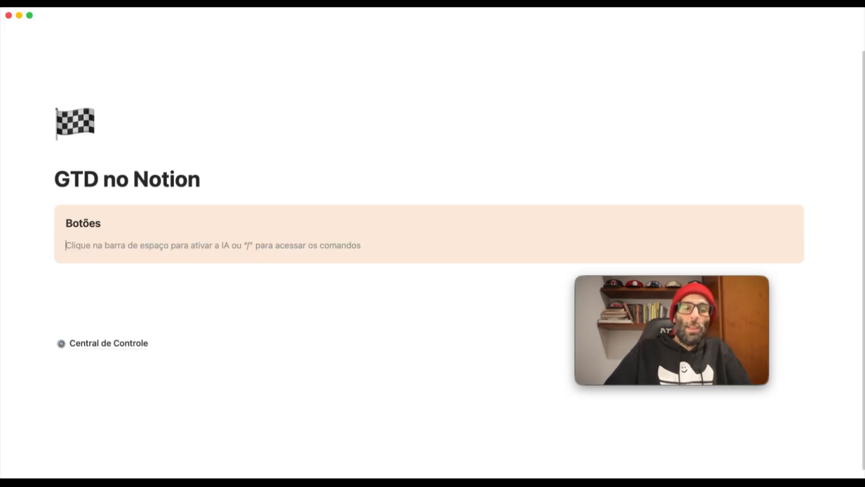
type("/bpt")
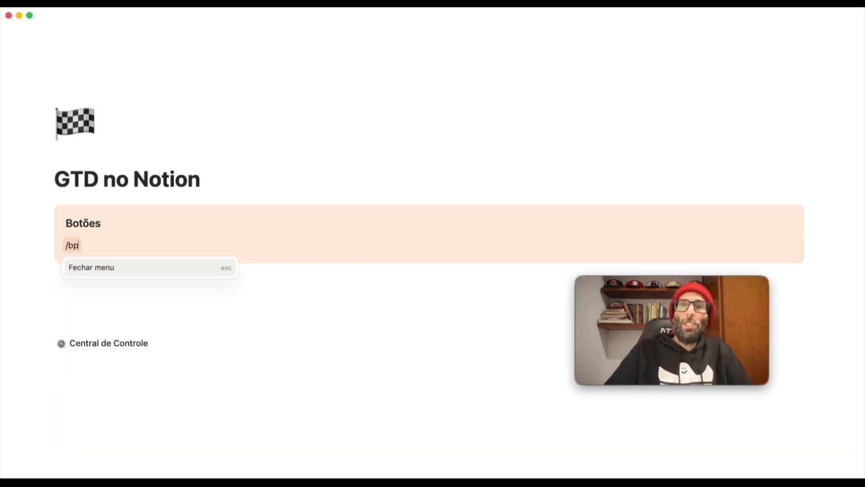
key("BackSpace")
type("o")
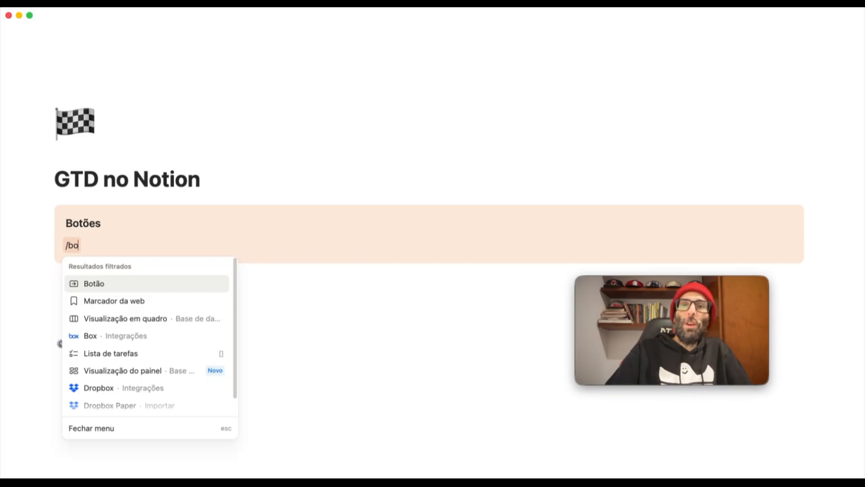
left_click(120, 287)
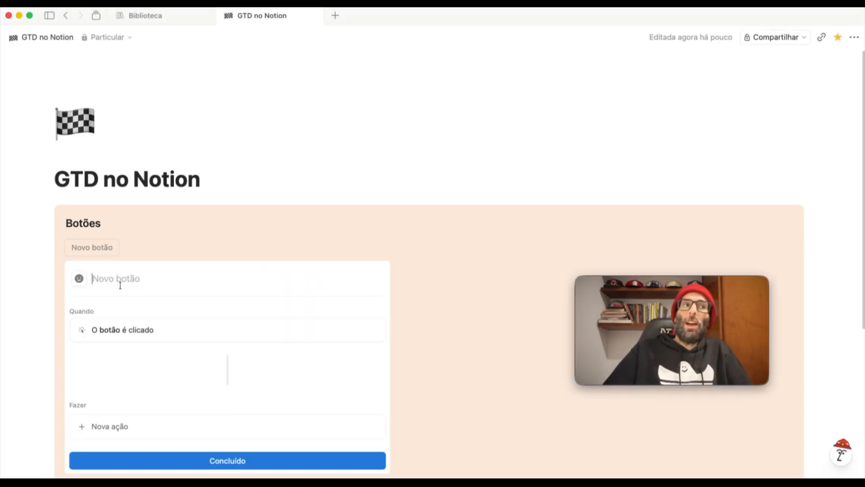
type("Capturar")
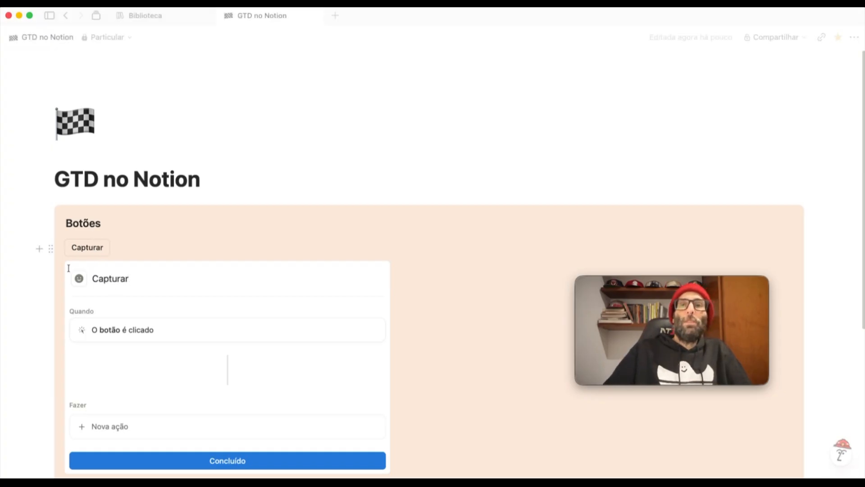
Give the Capturar button the plus sign emoji as its icon
left_click(79, 278)
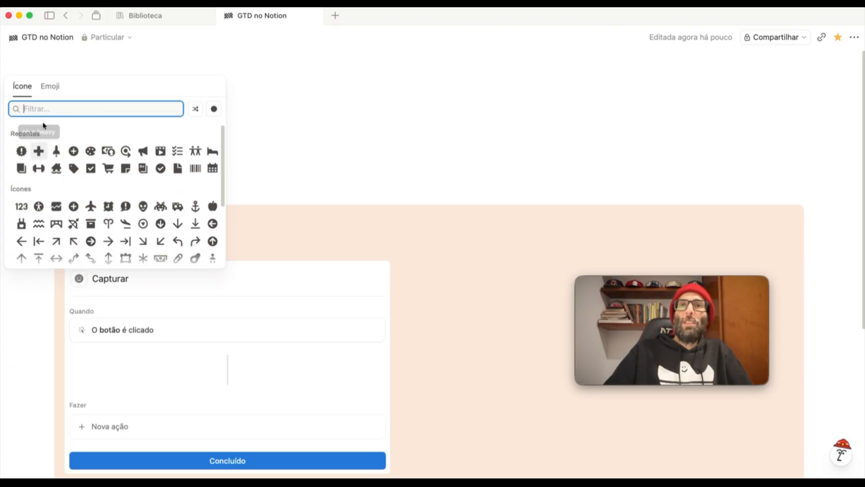
left_click(47, 86)
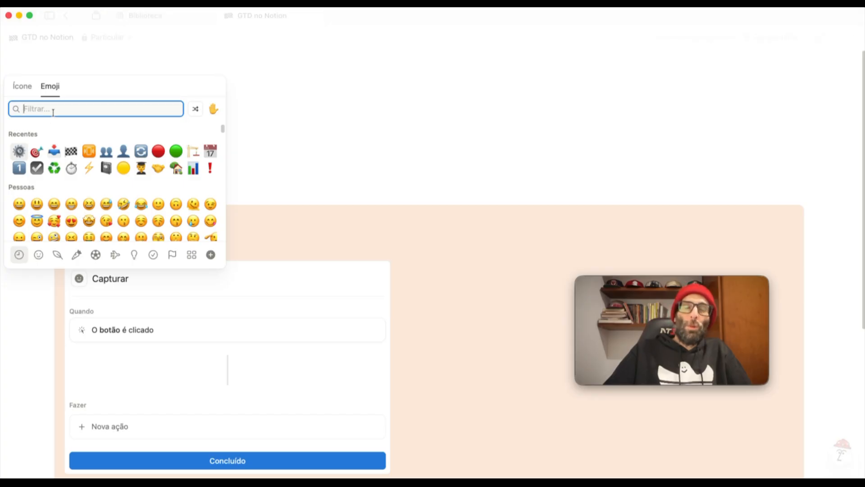
type("plus")
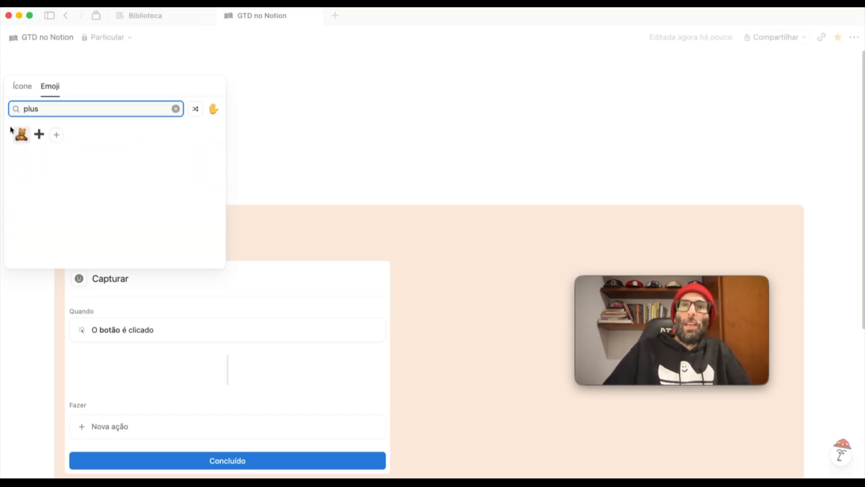
left_click(39, 133)
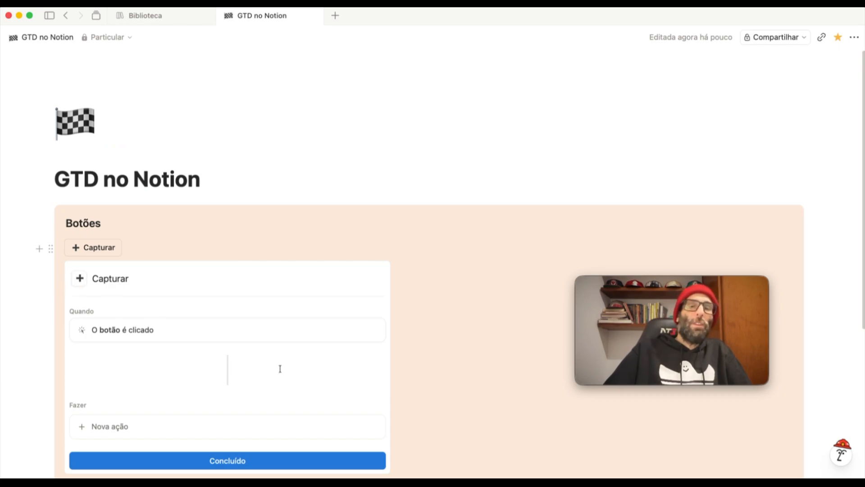
Add an action to the Capturar button that adds a page to the Caixa de Entrada - GTD data source
scroll(226, 383, "down", 1)
left_click(130, 410)
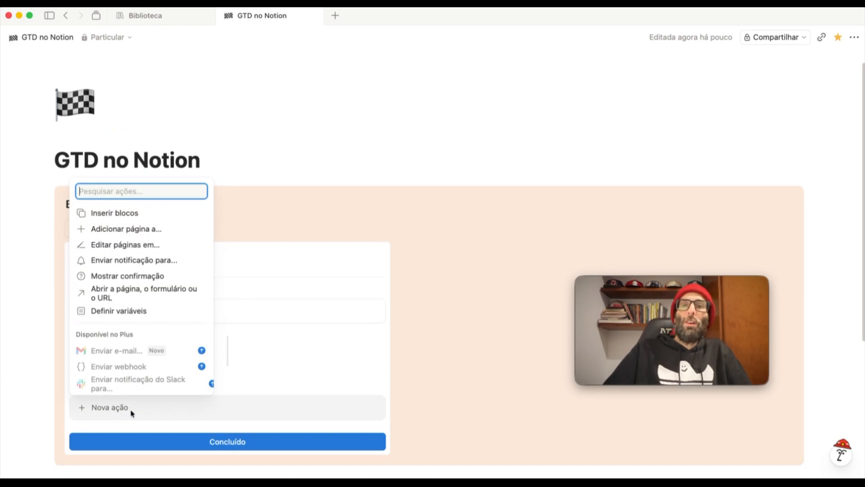
left_click(145, 229)
left_click(228, 409)
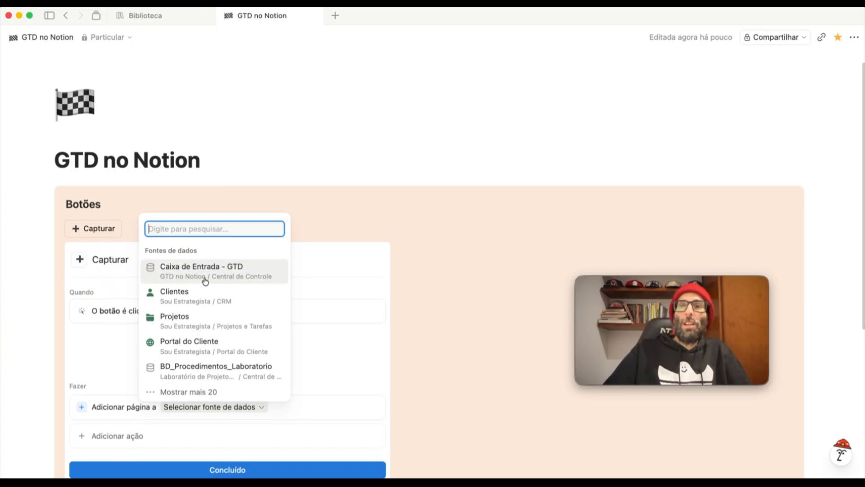
type("ca")
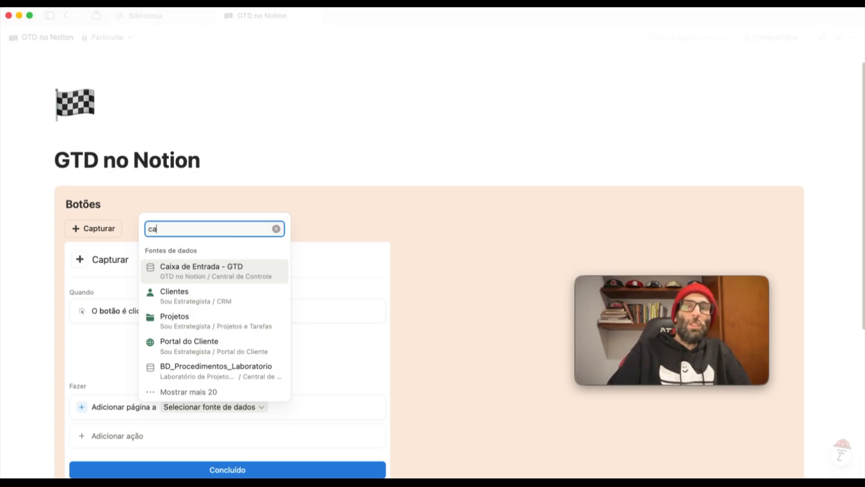
type("ixa de en")
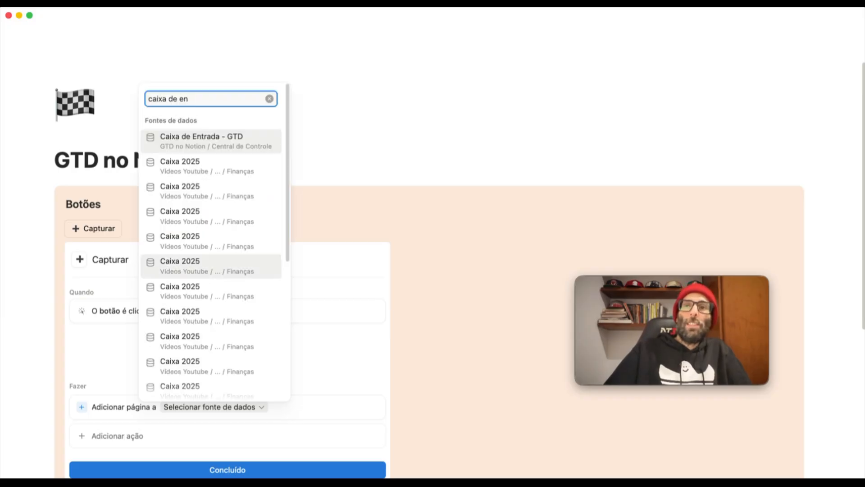
left_click(205, 144)
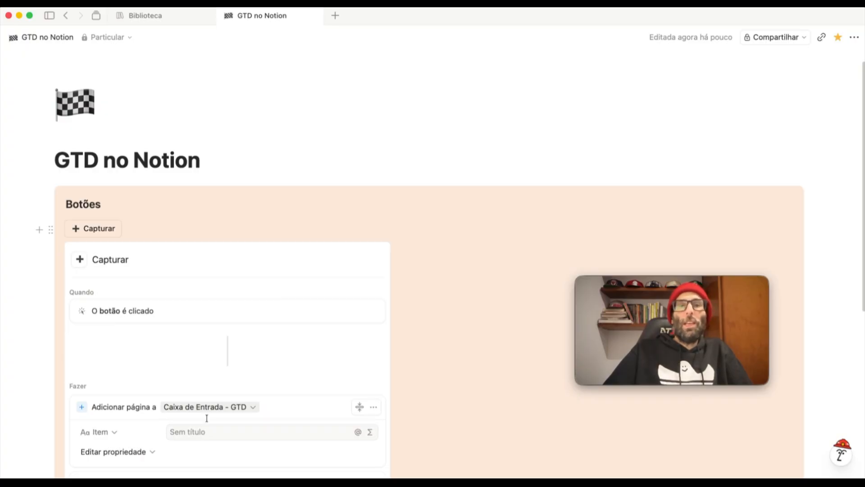
Have the add-page action set the Status property to Capturado
scroll(148, 434, "down", 3)
left_click(112, 394)
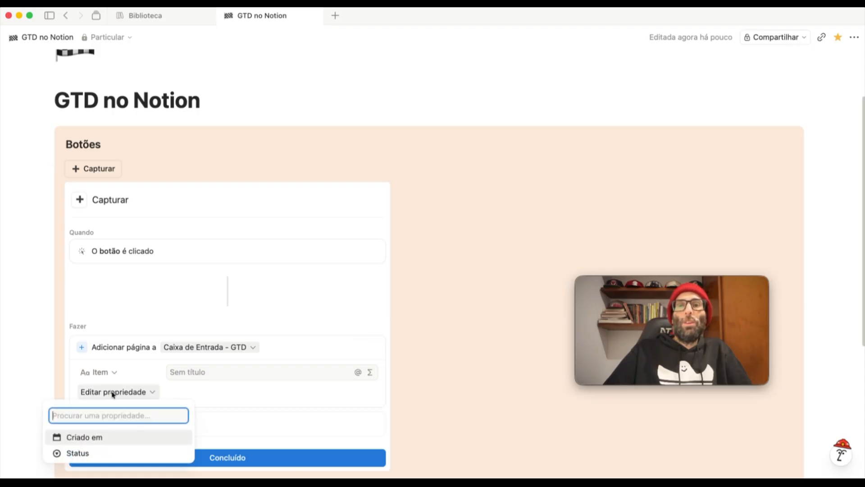
left_click(108, 450)
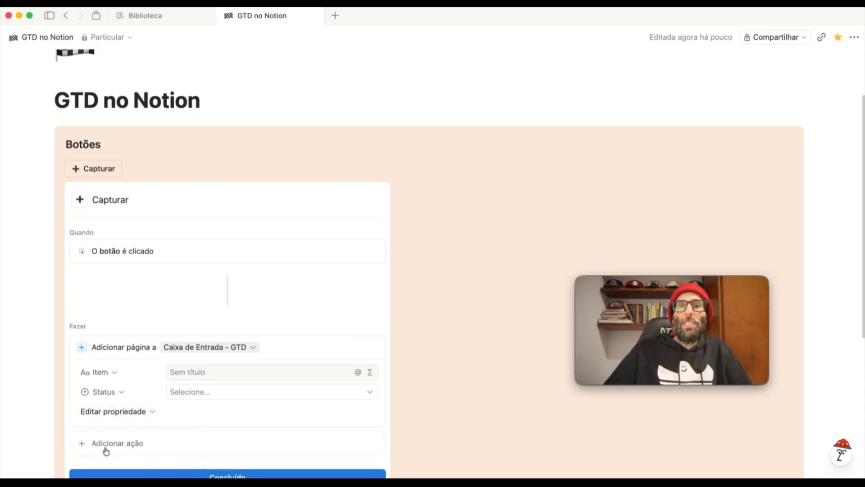
left_click(219, 396)
left_click(279, 354)
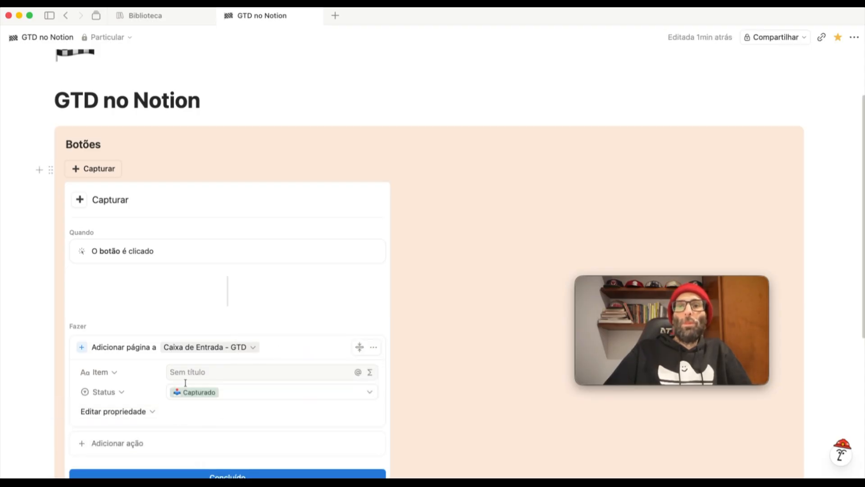
Have the add-page action fill the Criado em property with Data de acionamento
left_click(121, 416)
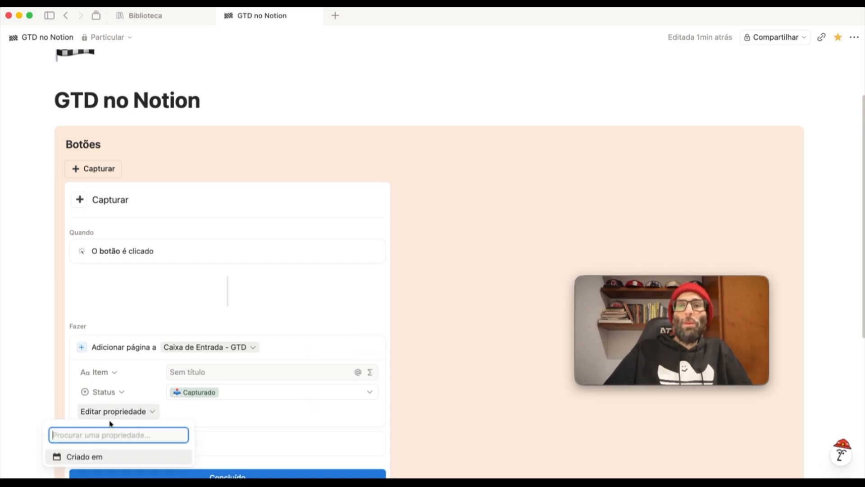
left_click(96, 458)
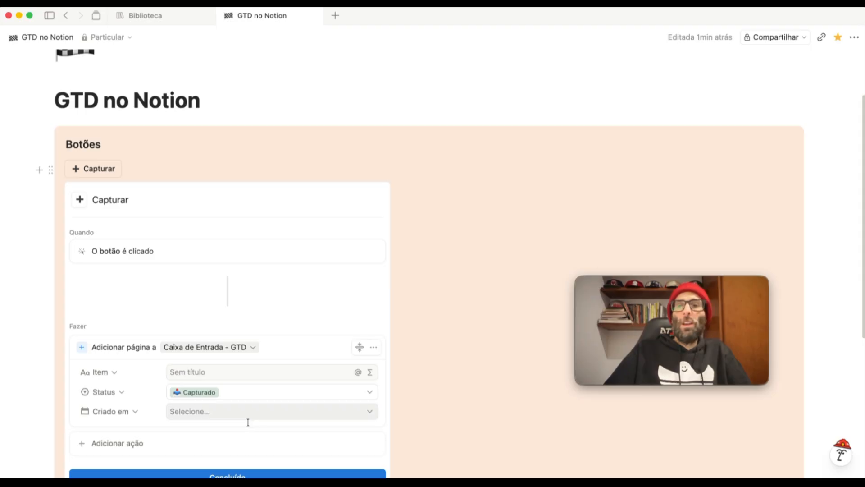
left_click(204, 415)
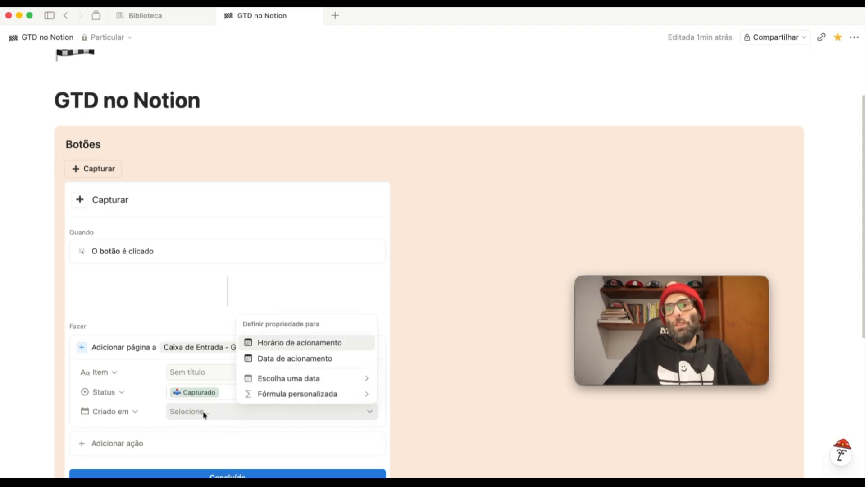
left_click(292, 357)
Add a second action that opens the Página adicionada from this automation, and finish the Capturar button's setup
scroll(296, 392, "down", 4)
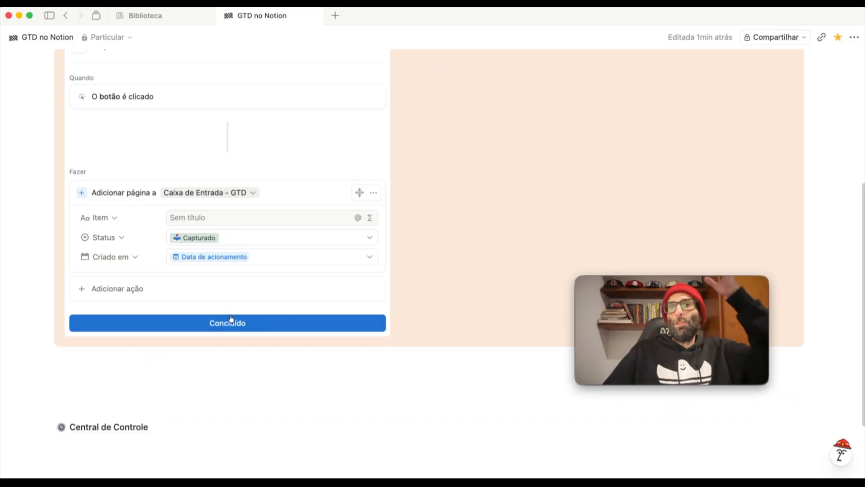
left_click(135, 288)
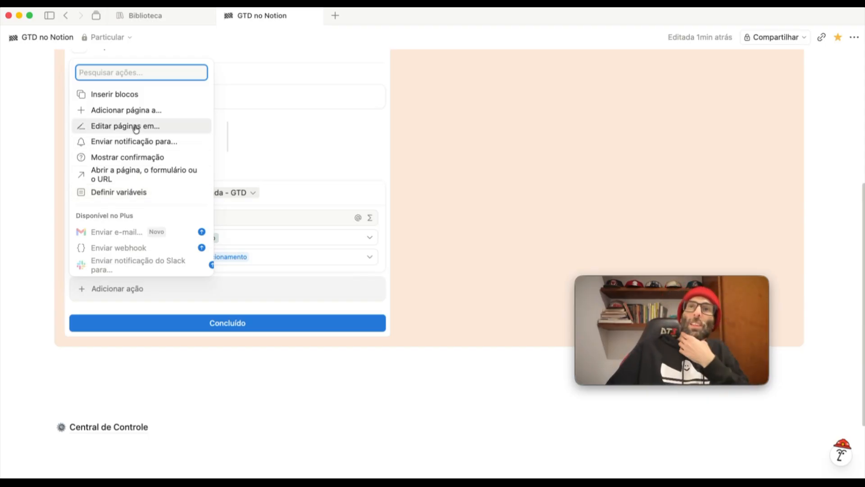
left_click(128, 173)
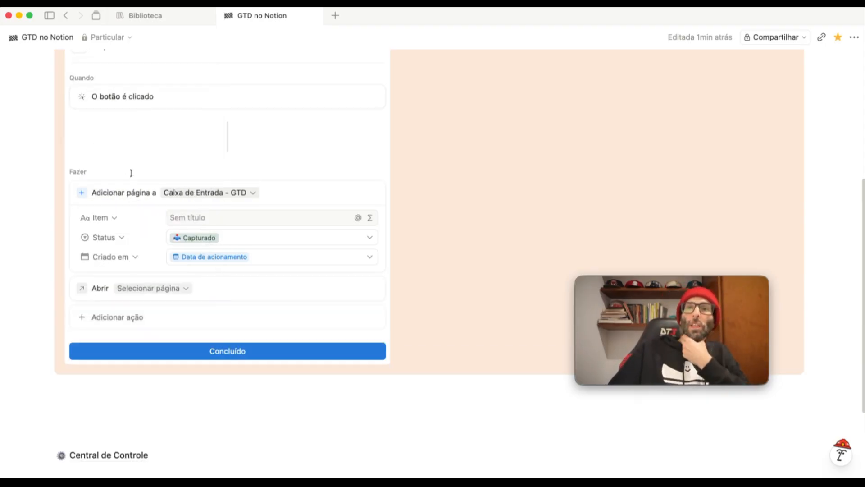
left_click(147, 288)
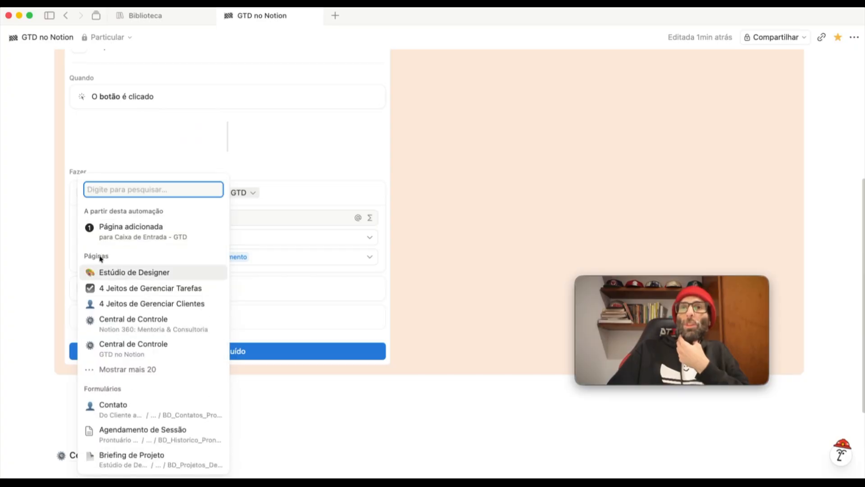
left_click(342, 282)
left_click(159, 292)
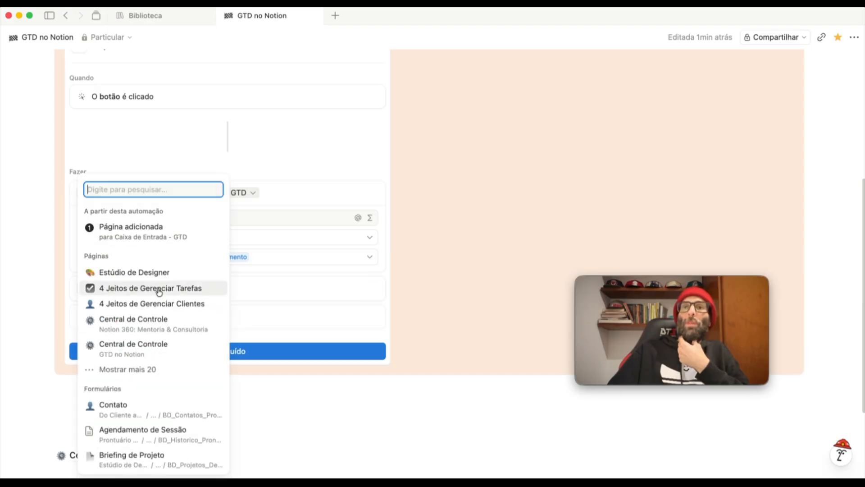
left_click(141, 243)
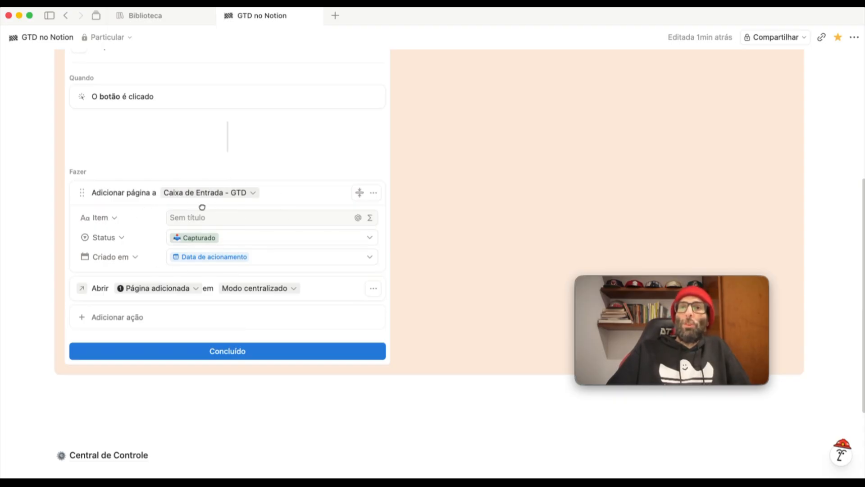
left_click(226, 350)
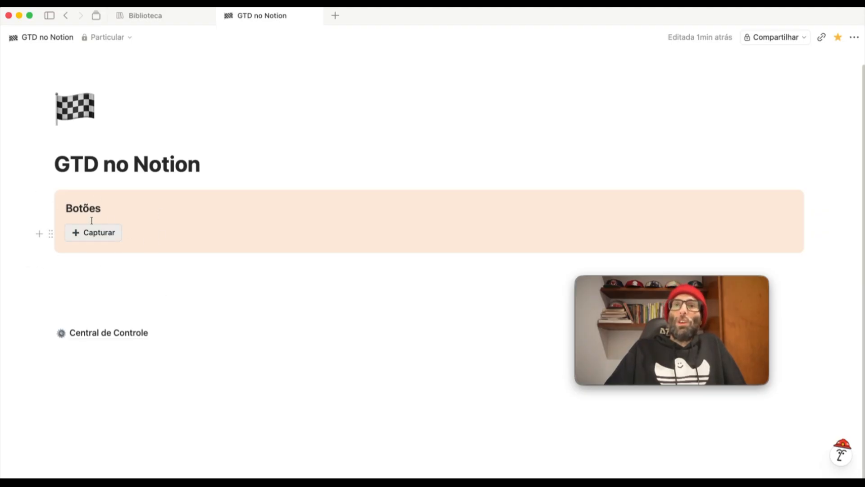
Insert another Frase de destaque block below the Botões callout, leaving one empty line between them
left_click(81, 271)
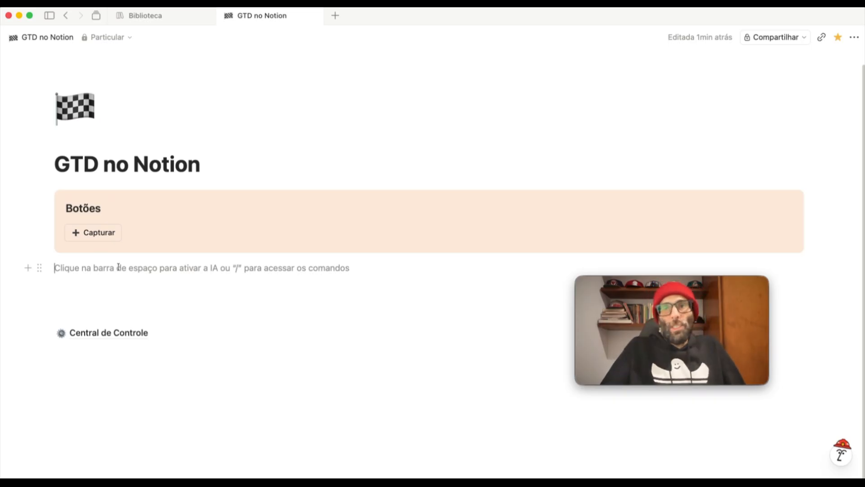
key("Return")
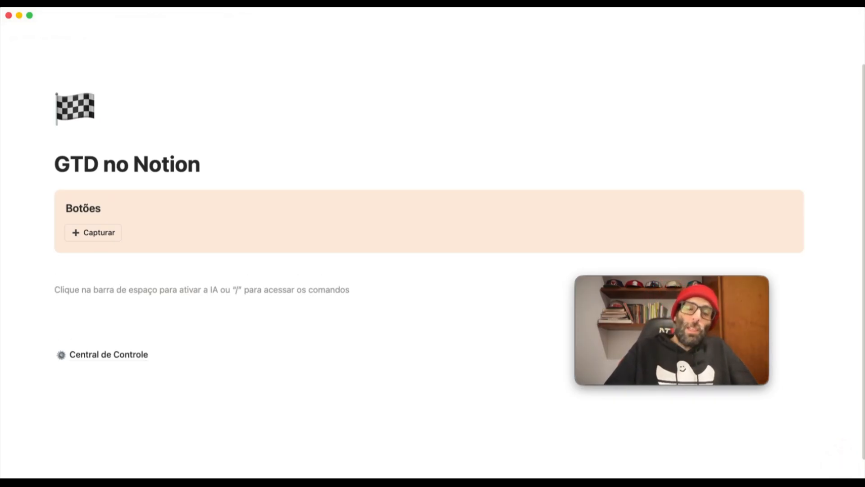
type("/fra")
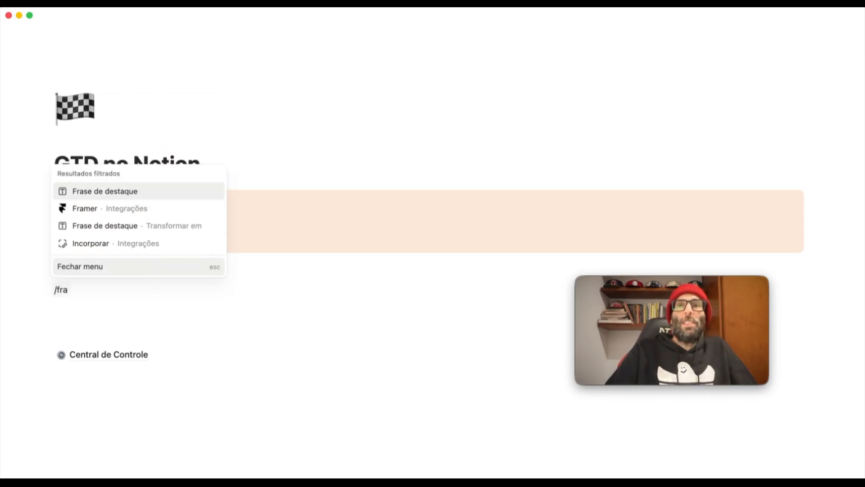
key("Return")
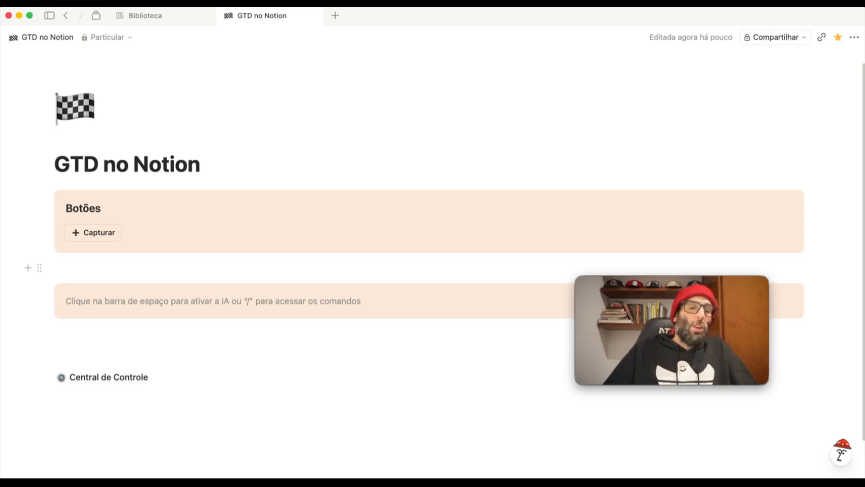
Add a level-3 heading reading Caixa de Entrada, preceded by the tray emoji, inside the empty callout below Botões
type("### ")
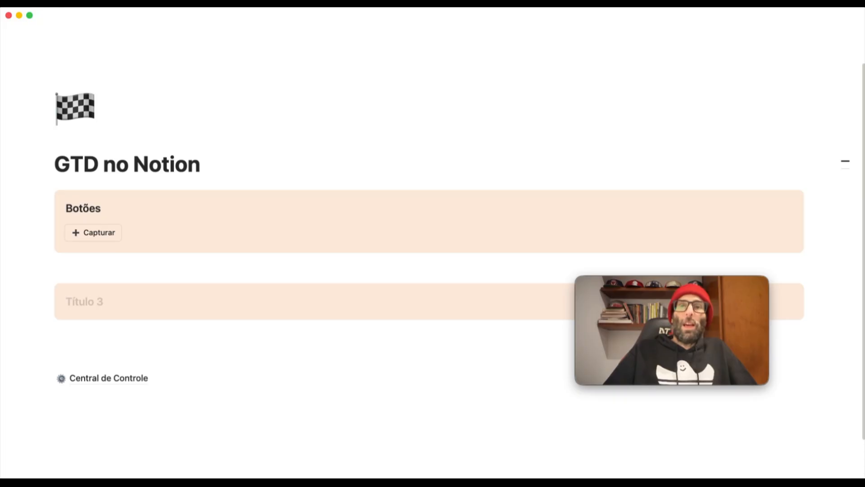
type("/emoji")
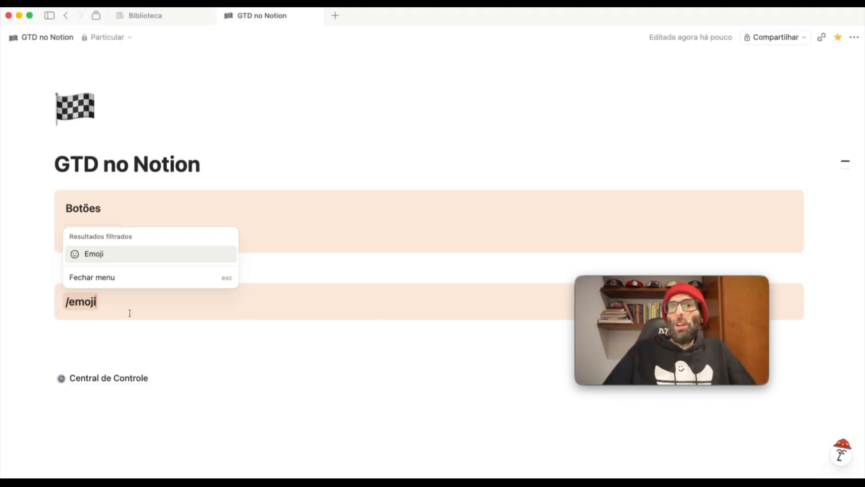
left_click(103, 255)
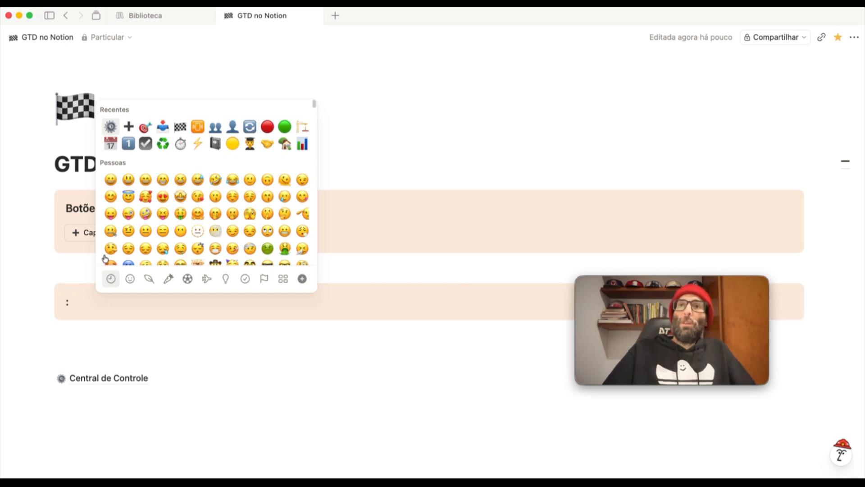
left_click(162, 128)
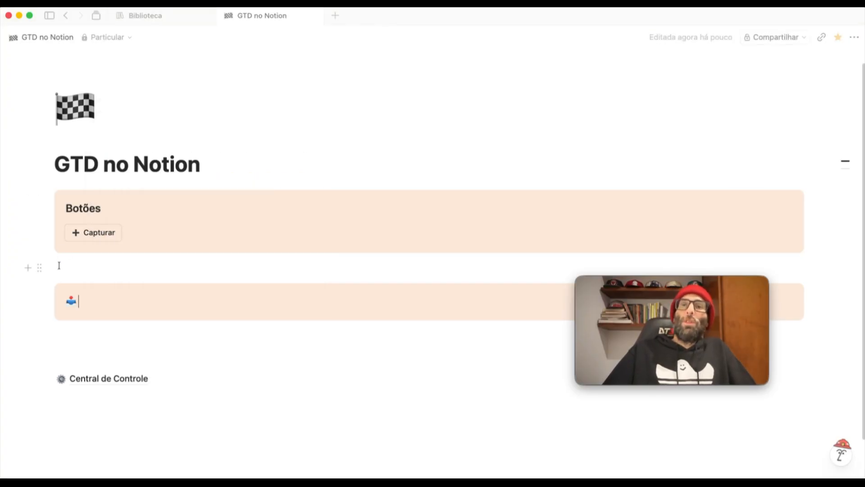
type("Caix")
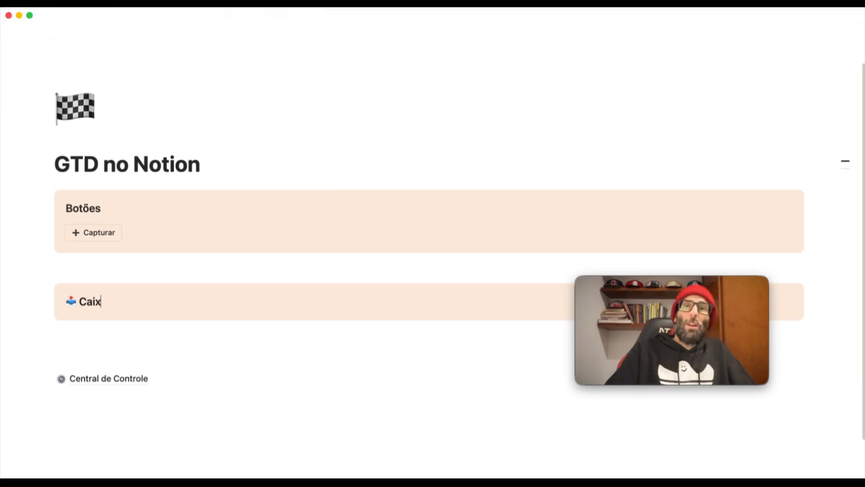
type("a de Ent")
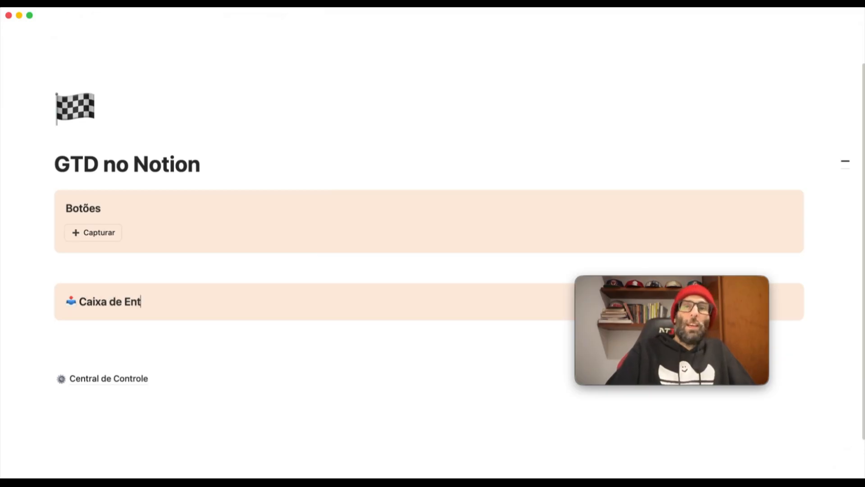
type("rada")
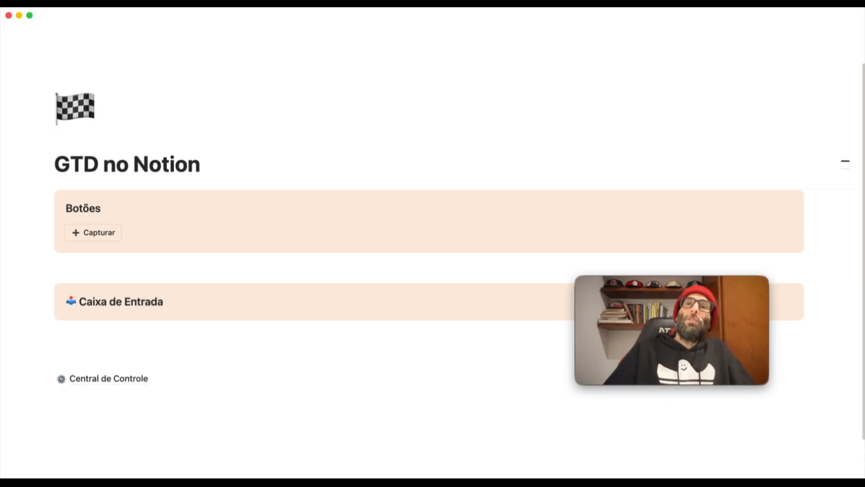
Insert a table-view database on a new line under the Caixa de Entrada heading, inside the callout
key("Return")
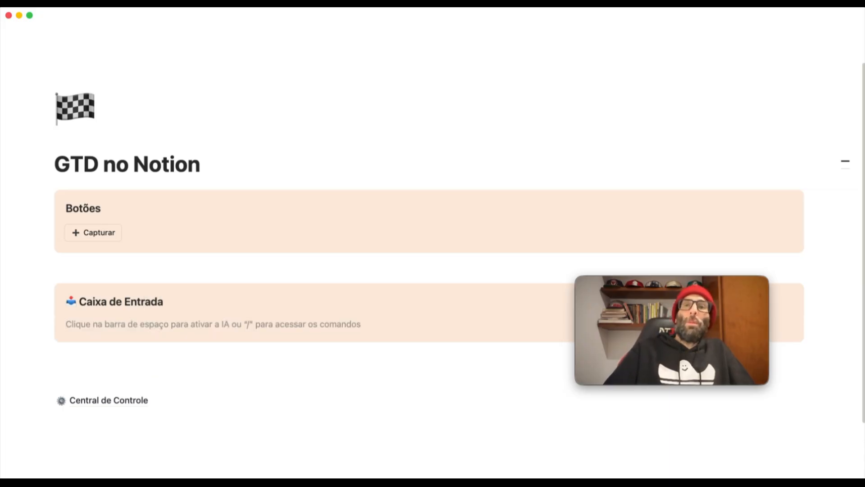
type("/visuali")
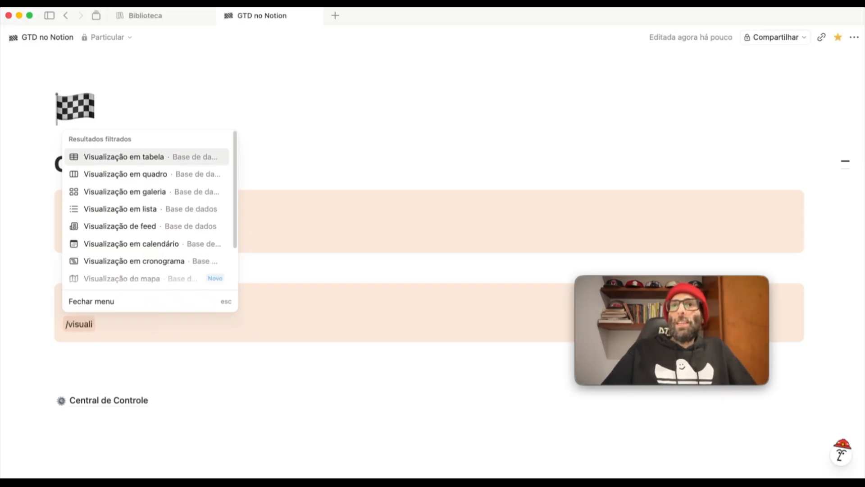
left_click(170, 156)
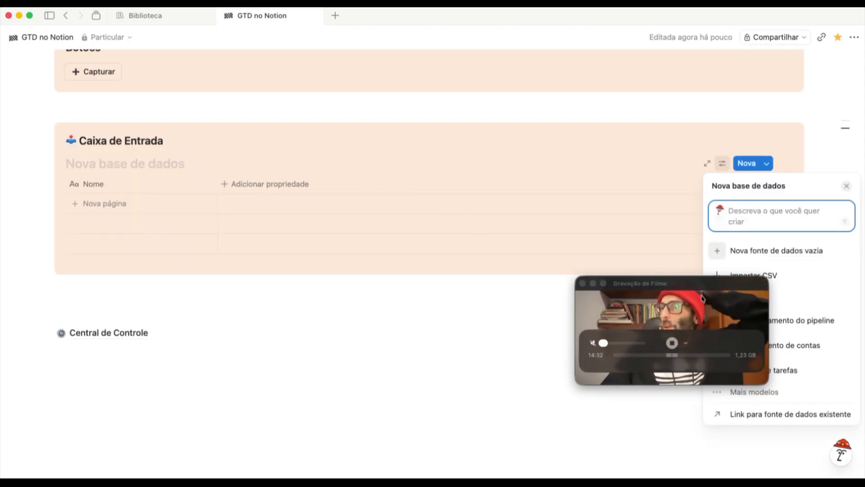
Link the new database to the existing Caixa de Entrada - GTD data source and start a new table view of it
left_click_drag(694, 288, 195, 284)
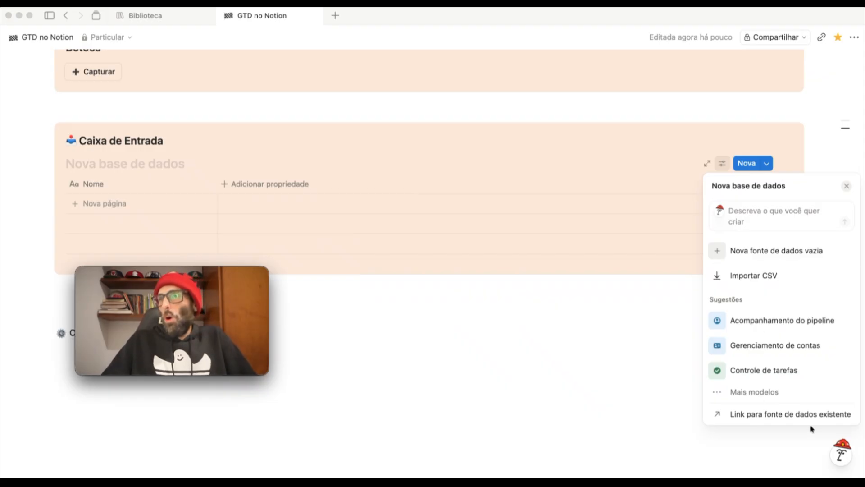
left_click(756, 415)
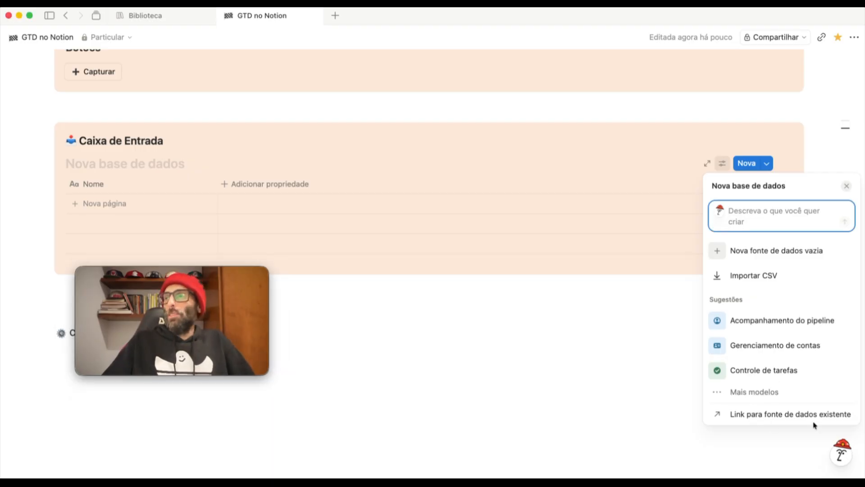
left_click(756, 415)
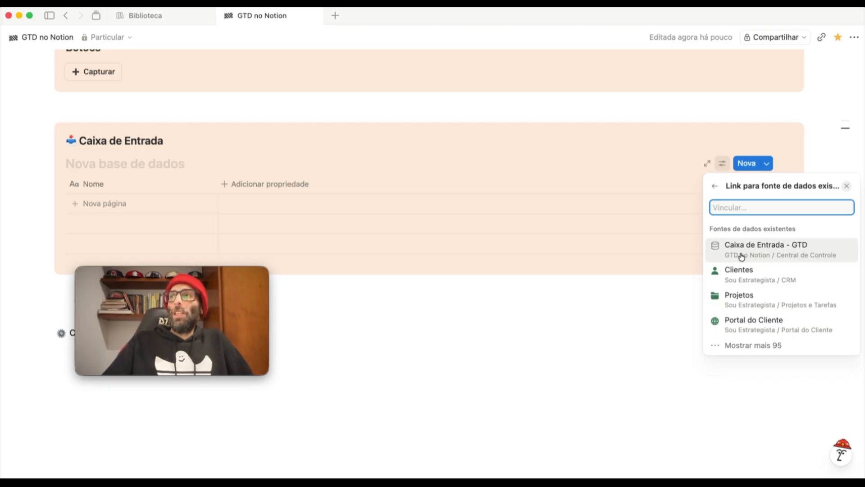
type("c")
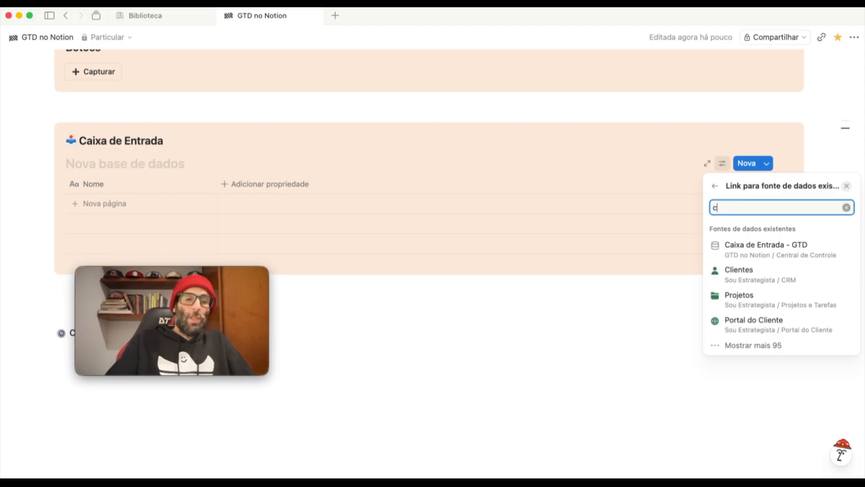
type("aixa de entrada")
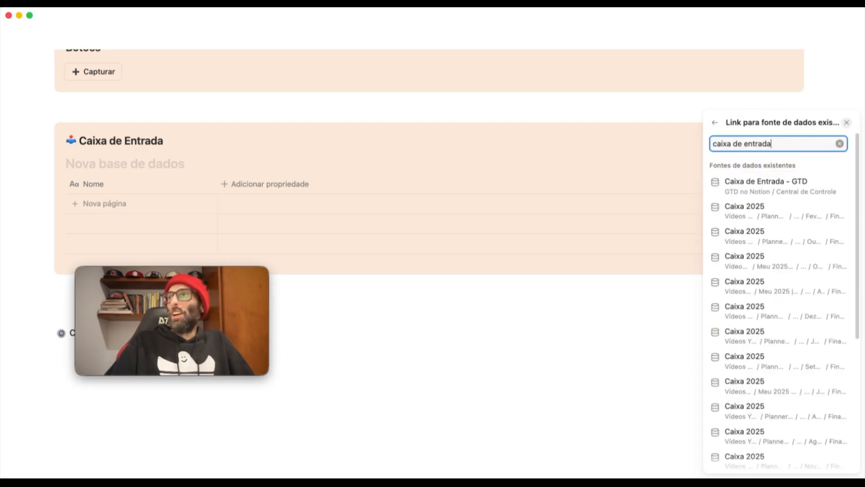
left_click(785, 185)
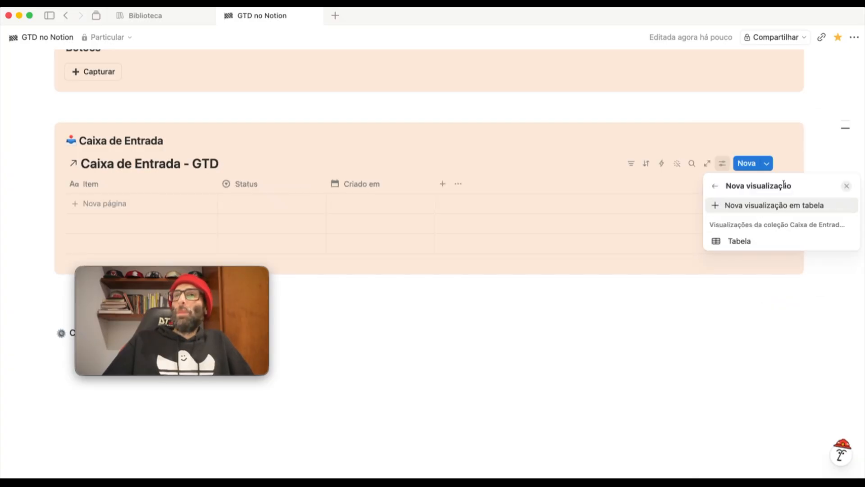
left_click(759, 207)
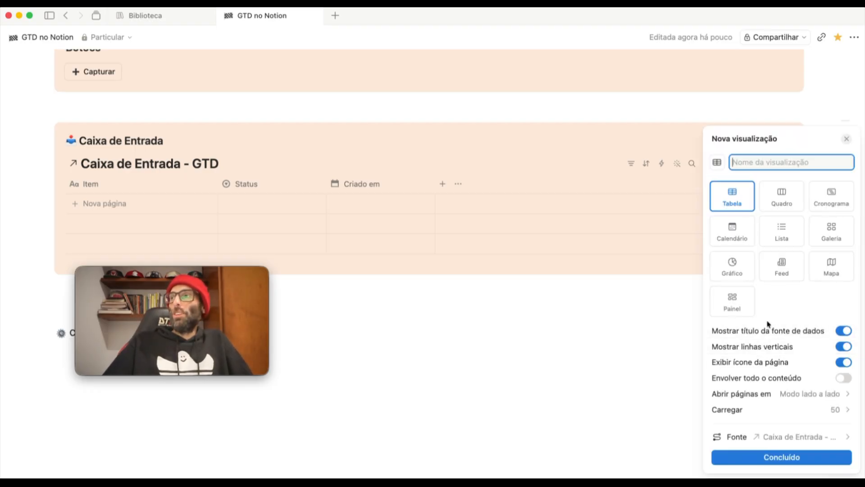
Name the view Processar, turn off the data source title, vertical lines and page icon, turn on wrapping of all content, and finish its setup
left_click(766, 331)
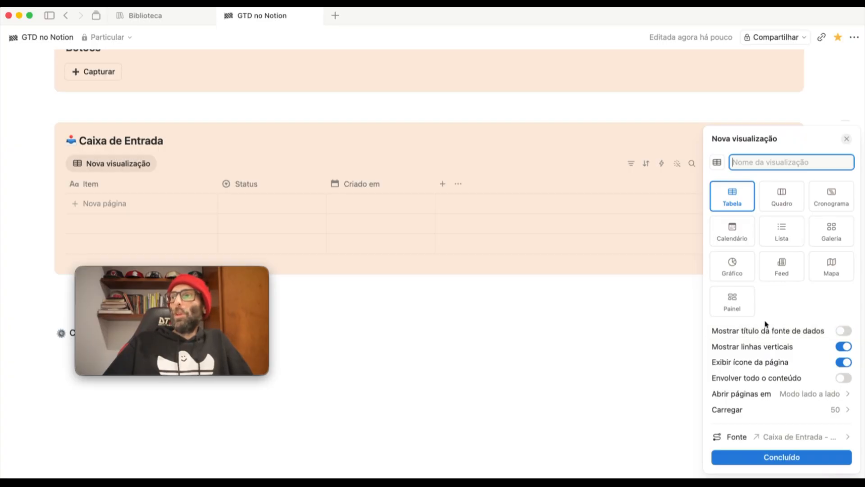
left_click(759, 347)
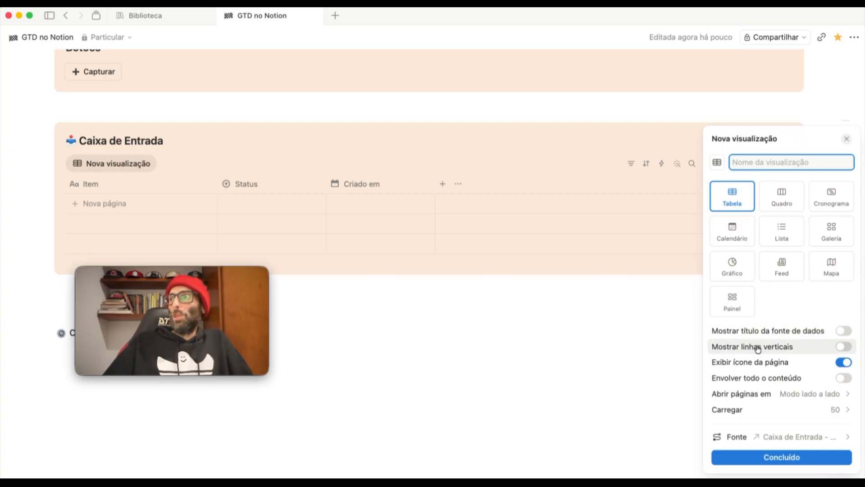
left_click(740, 364)
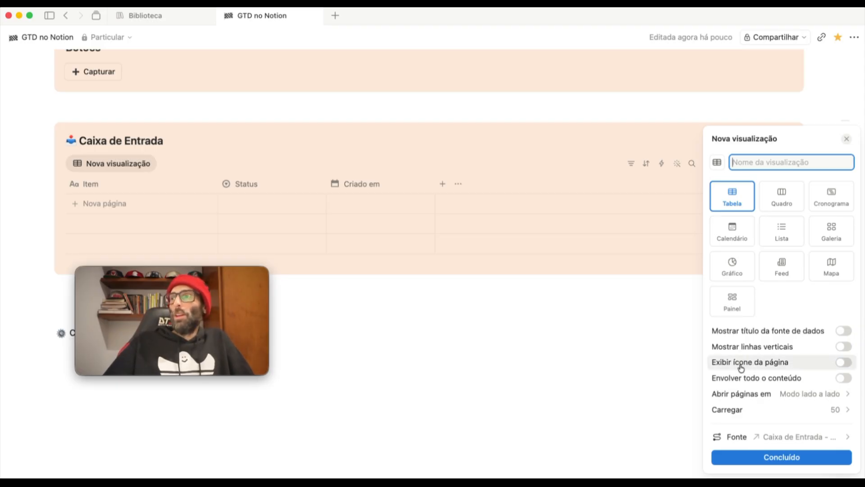
left_click(762, 378)
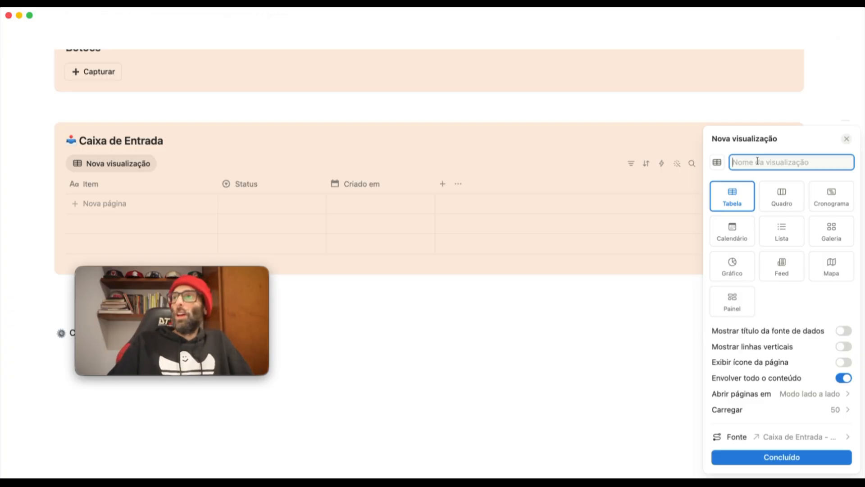
type("Processar")
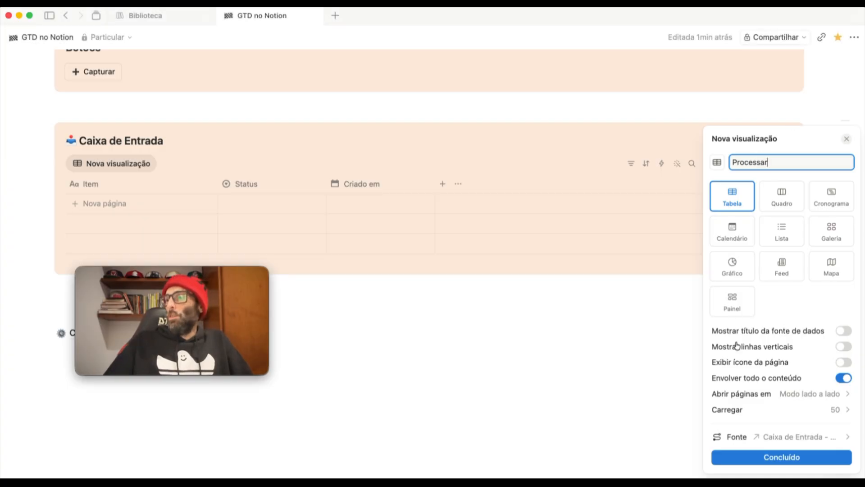
left_click(782, 453)
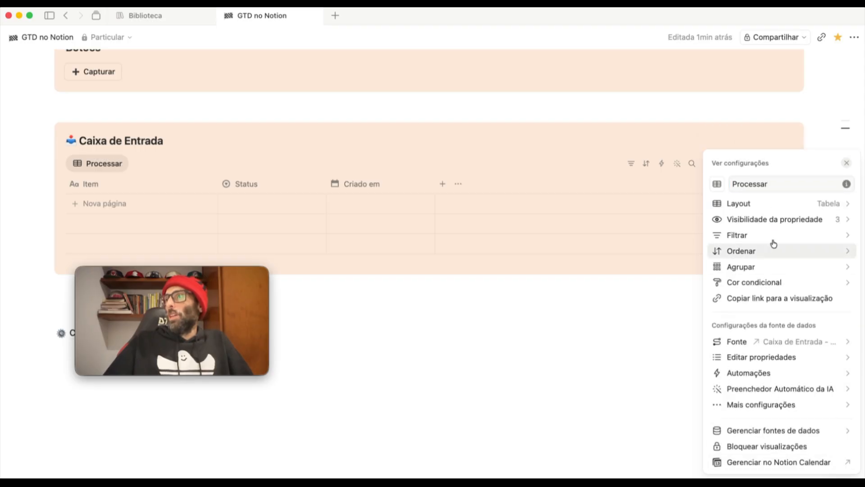
Set the Processar view's layout to load 25 pages at a time
left_click(777, 205)
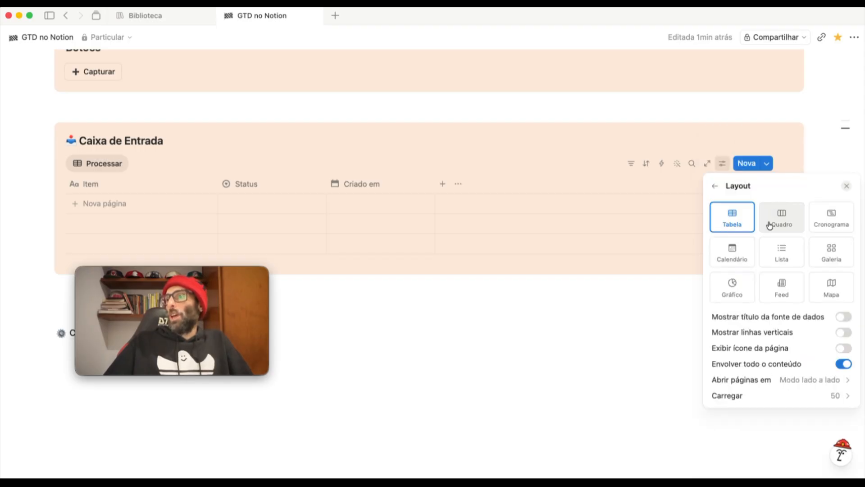
left_click(833, 396)
left_click(769, 431)
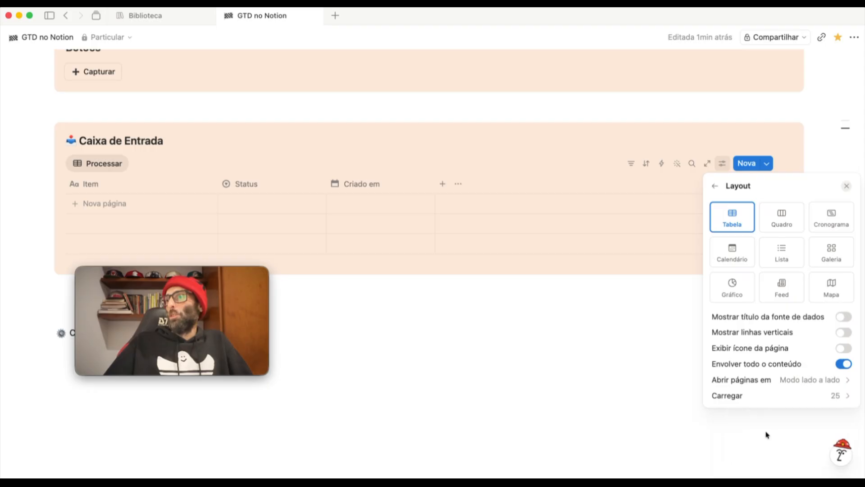
left_click(712, 186)
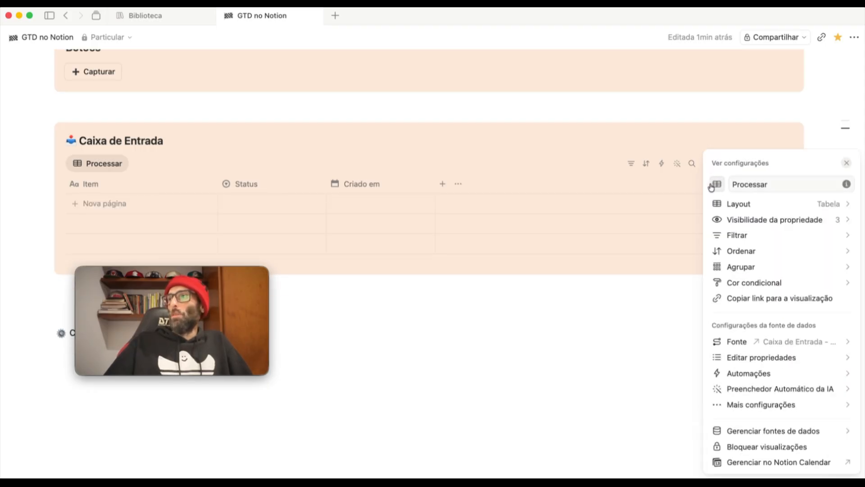
Hide the Criado em property in the Processar view
left_click(789, 221)
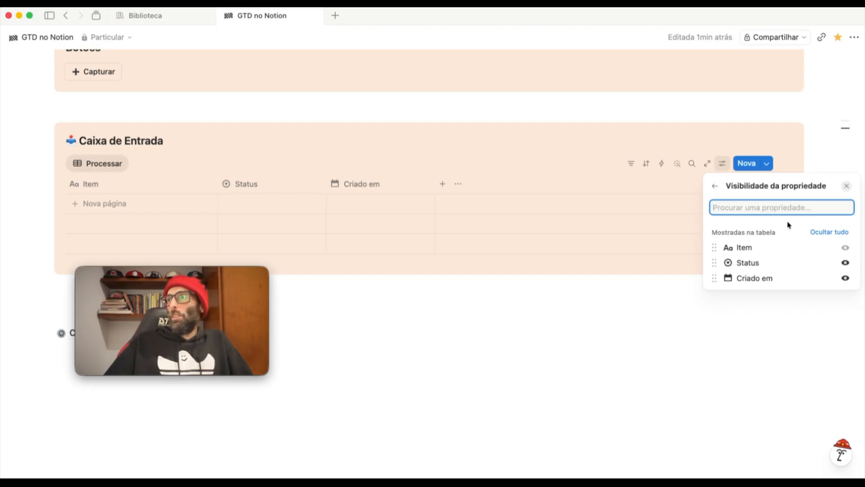
left_click(845, 279)
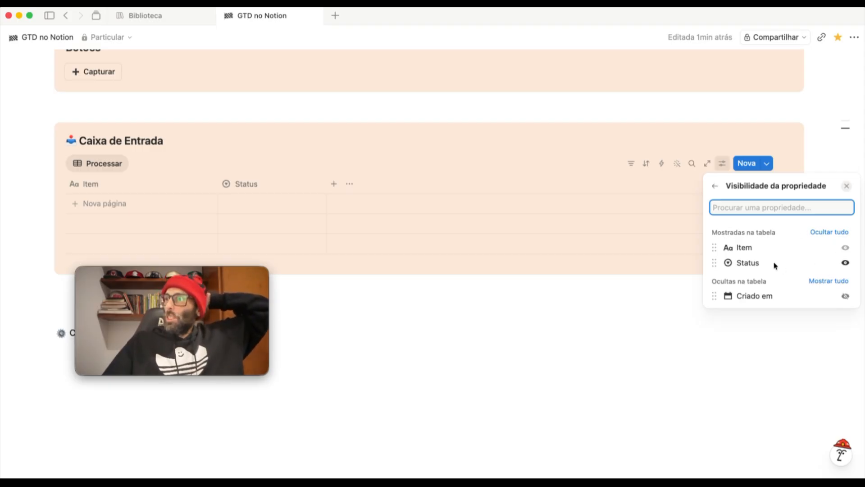
left_click(715, 186)
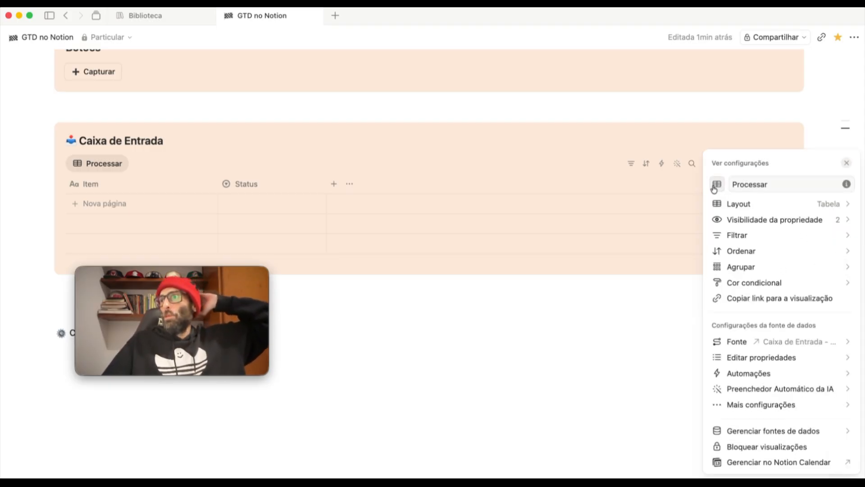
Filter the Processar view by Status so that it shows only Capturado items, and close the view settings
left_click(779, 237)
left_click(749, 263)
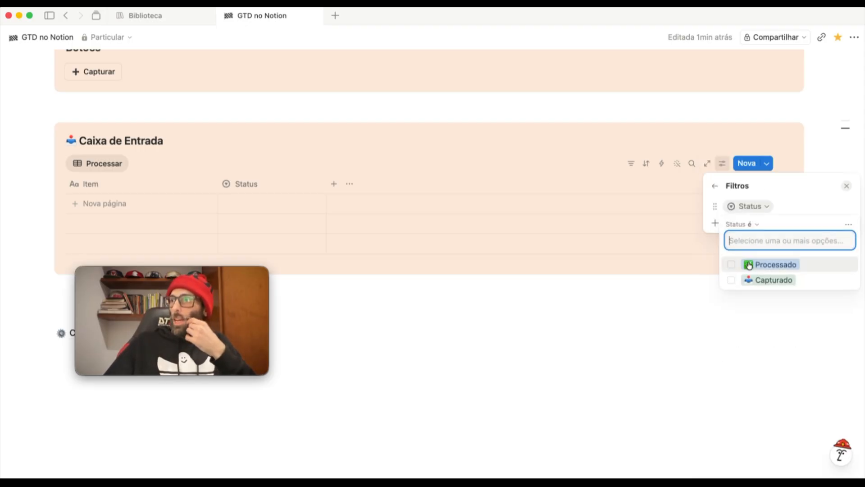
left_click(732, 266)
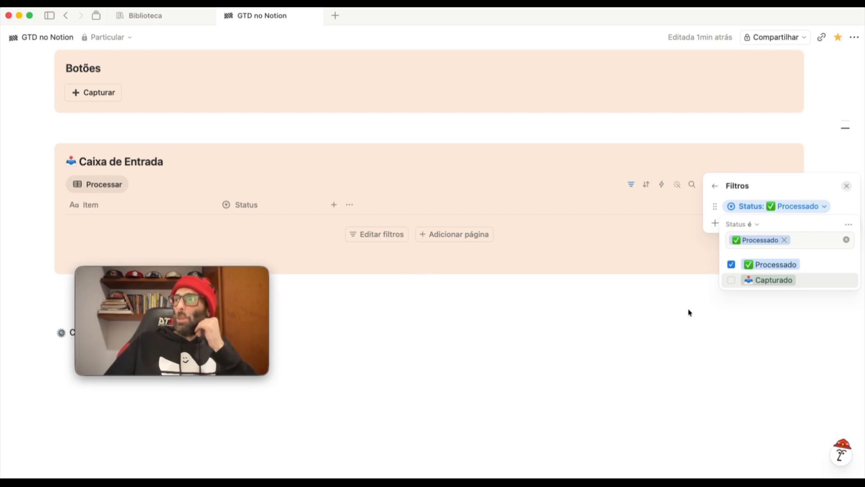
left_click(732, 265)
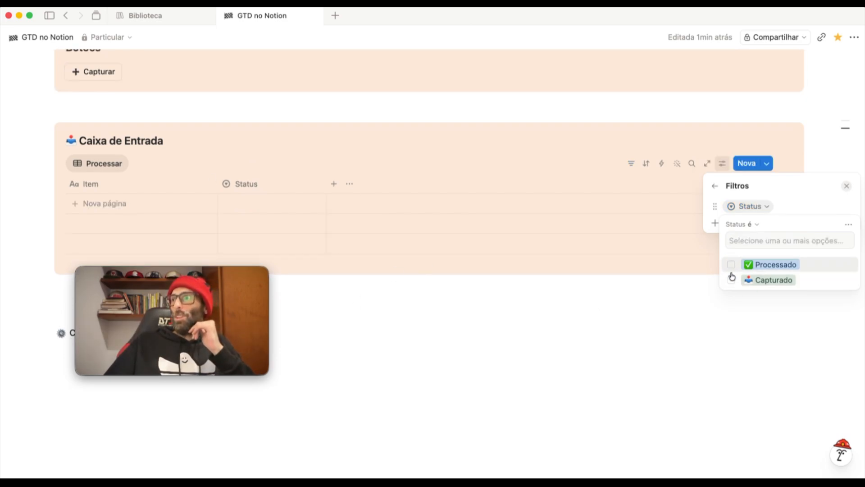
left_click(731, 282)
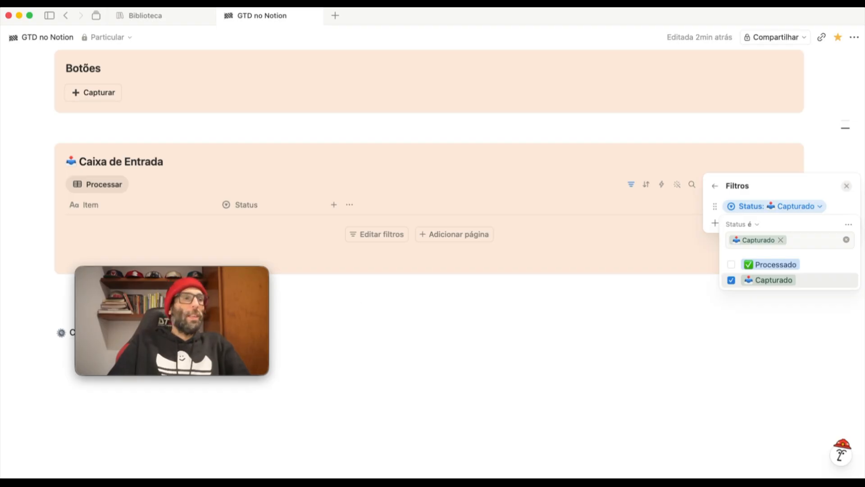
left_click(464, 337)
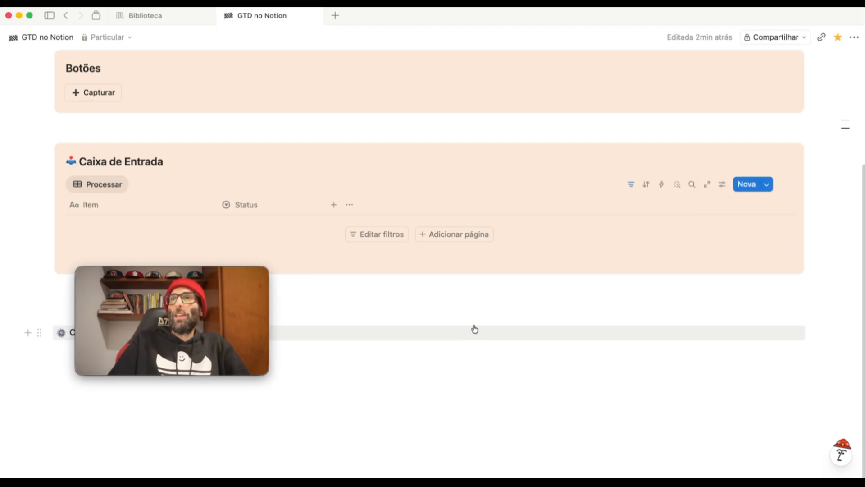
scroll(67, 225, "up", 5)
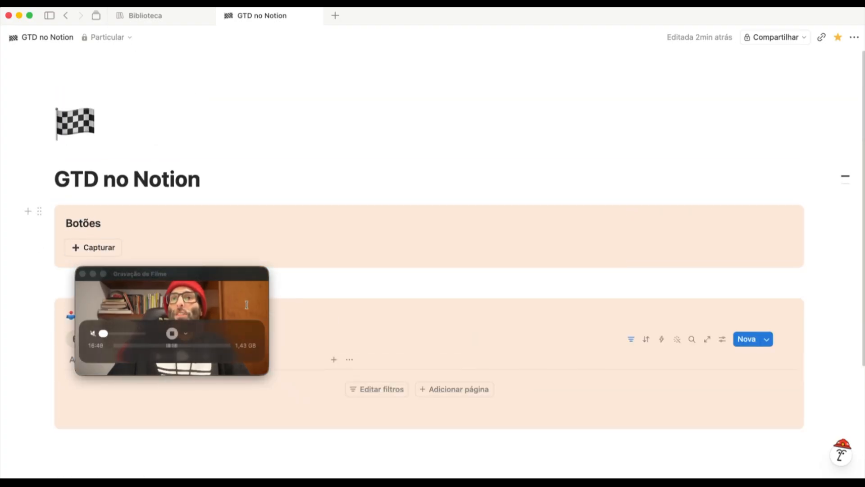
Place the Caixa de Entrada callout in a column beside the Botões callout and narrow the Botões column
scroll(426, 245, "down", 5)
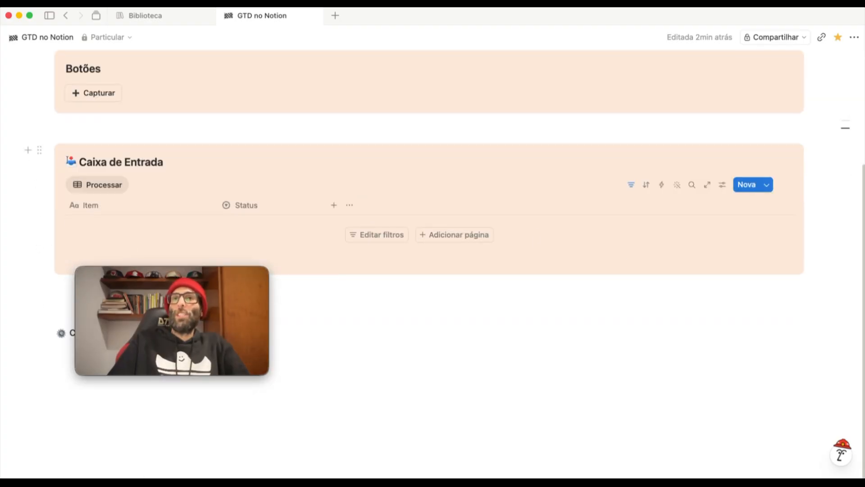
left_click_drag(39, 148, 227, 225)
left_click_drag(200, 274, 748, 328)
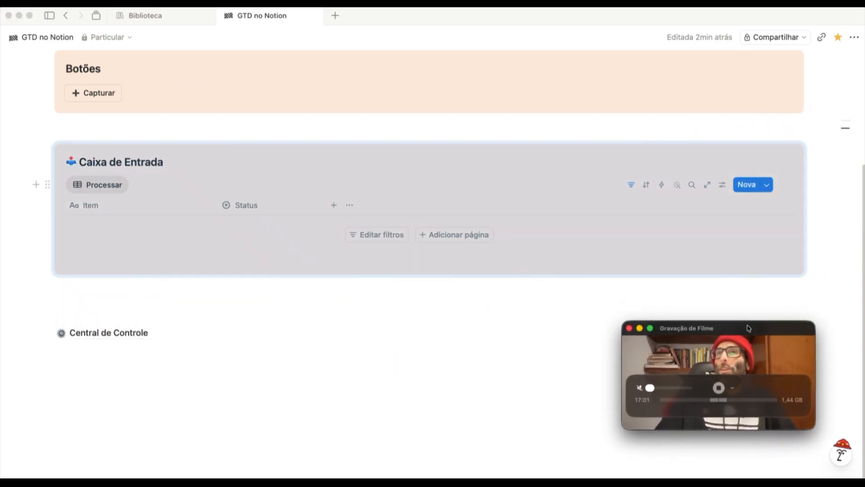
left_click(82, 124)
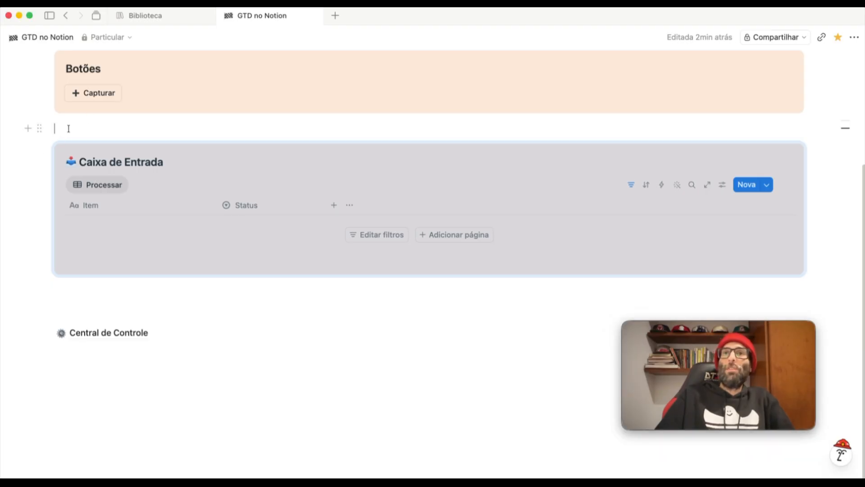
left_click(69, 129)
left_click_drag(41, 149, 804, 220)
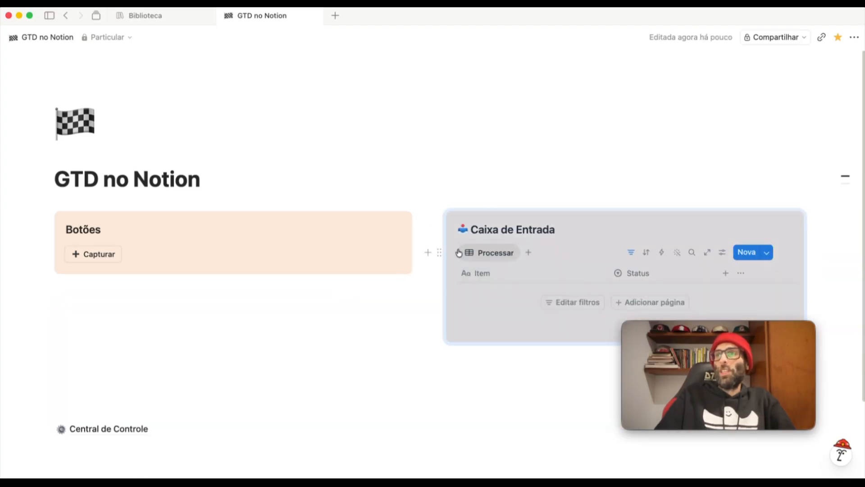
left_click_drag(427, 234, 213, 227)
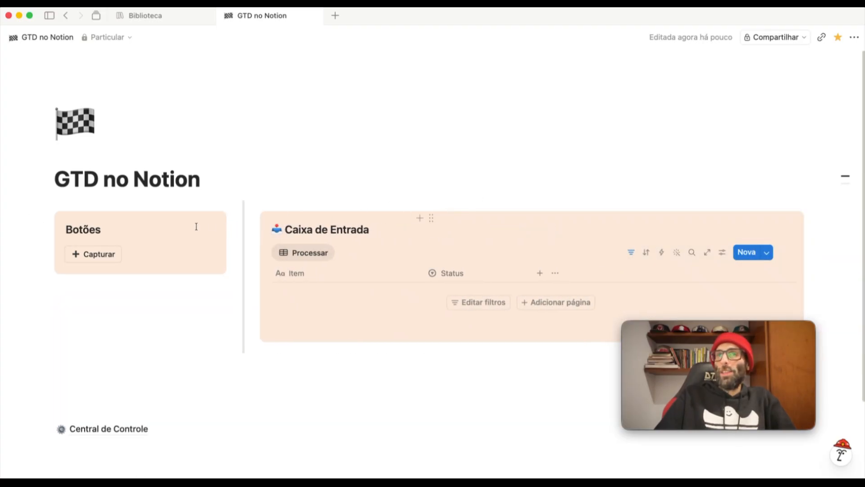
Add a blank page to the Processar view and move it to the trash
scroll(419, 188, "down", 3)
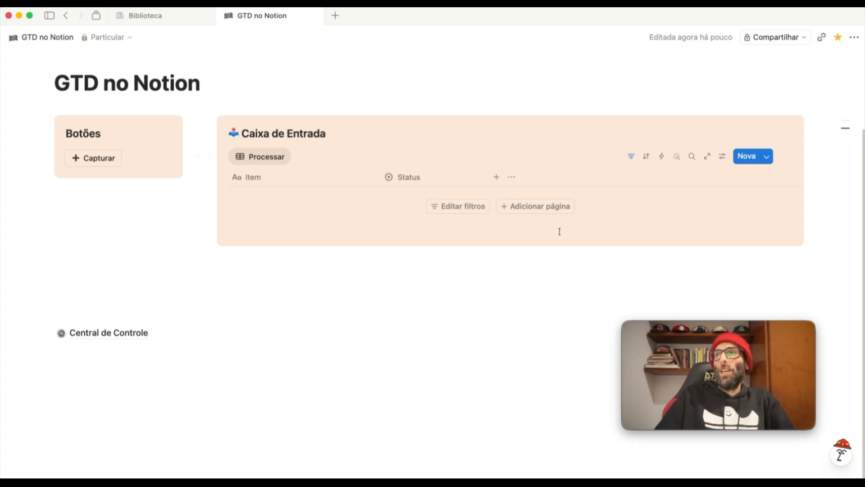
left_click(533, 211)
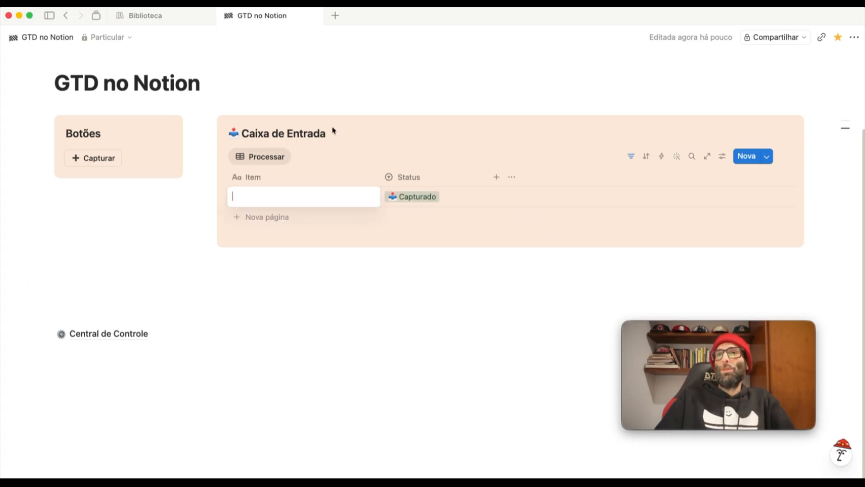
key("Escape")
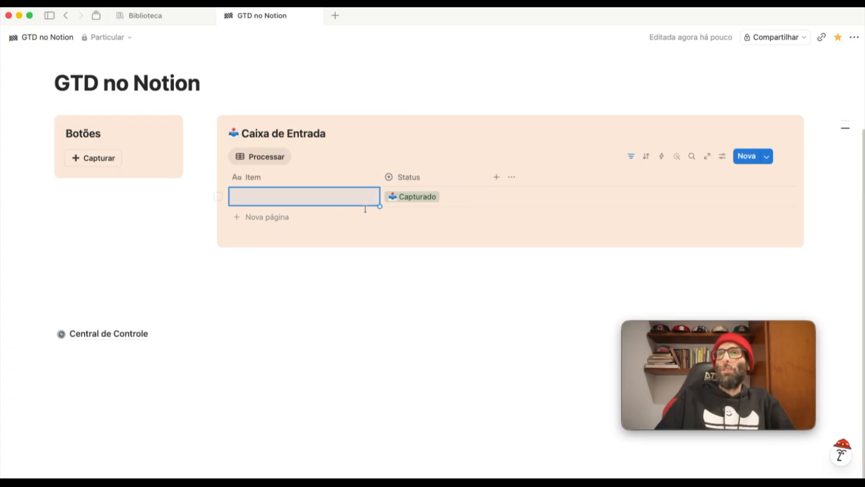
right_click(304, 205)
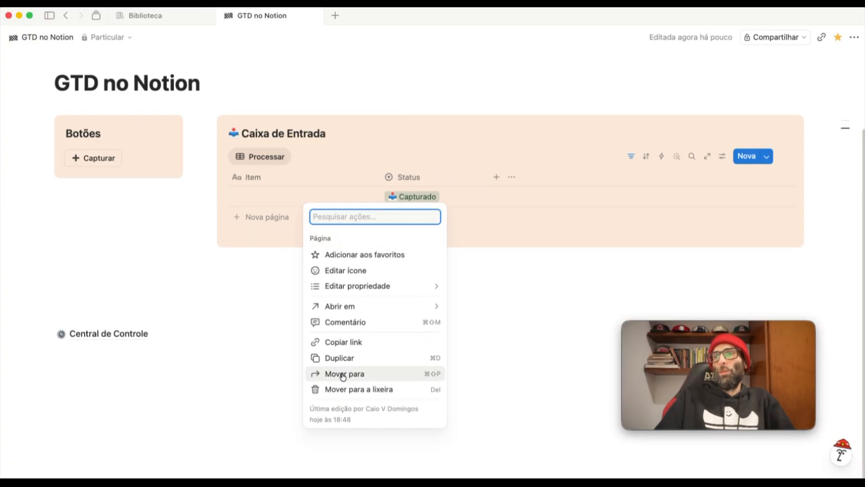
left_click(352, 389)
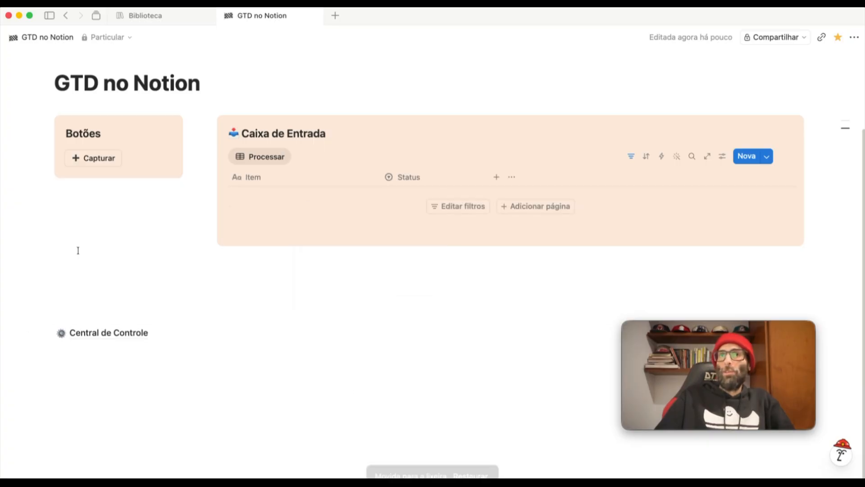
Capture a new item named Passar no mercado with the Capturar button, move Criado em below Status, and close the page
left_click(100, 160)
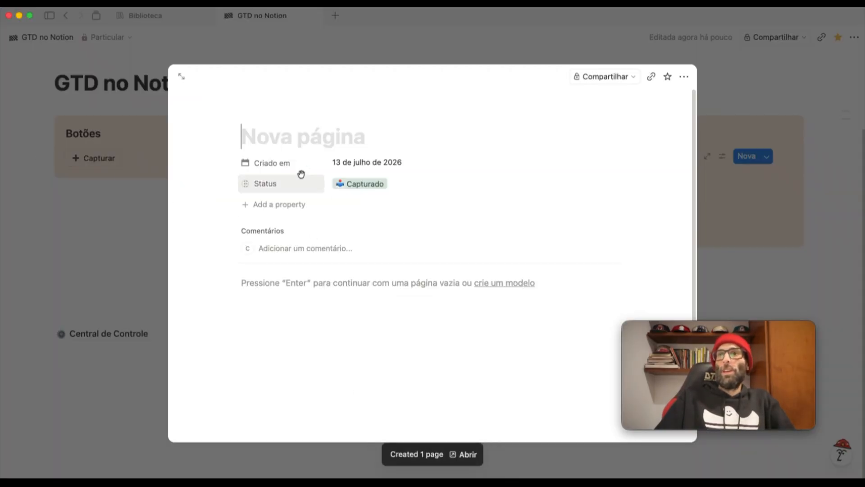
type("Pas")
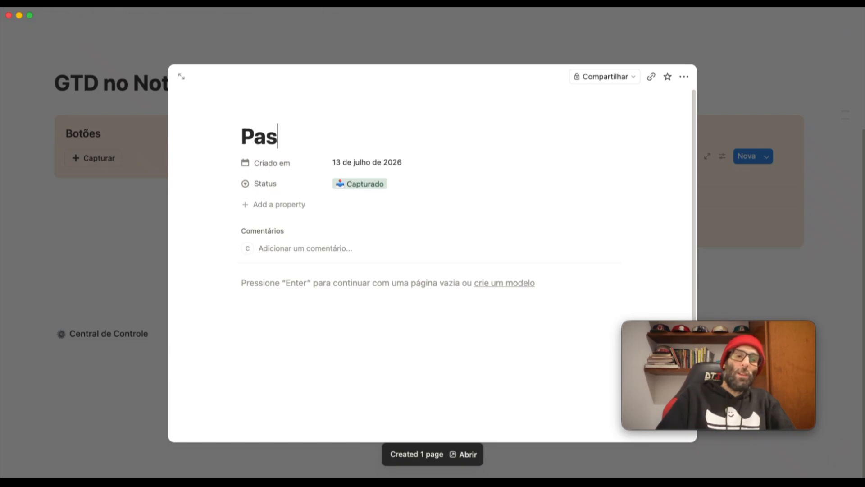
type("sar no mercado")
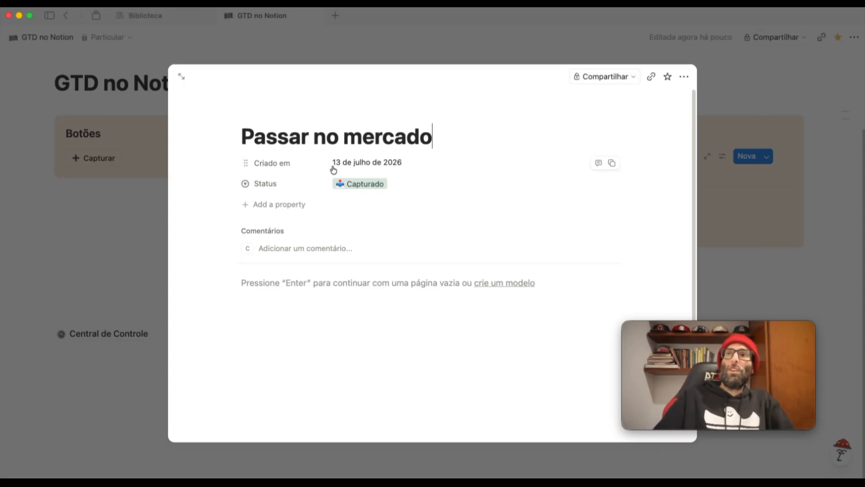
left_click_drag(305, 167, 266, 191)
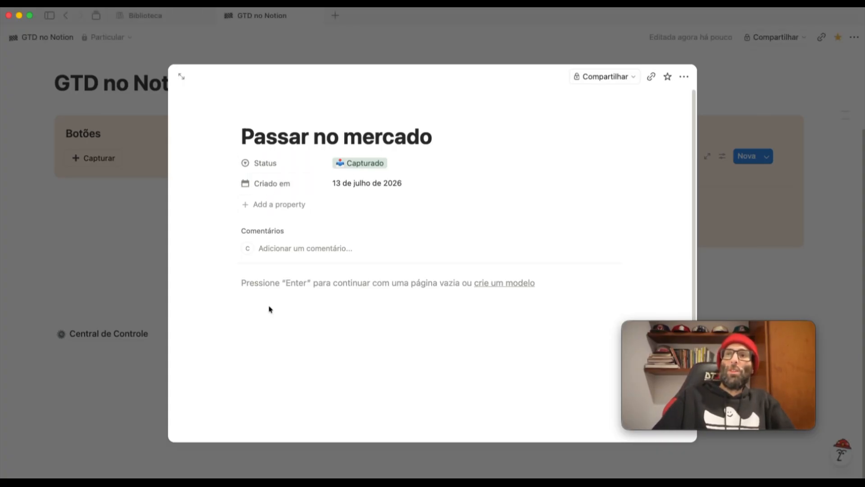
left_click(808, 192)
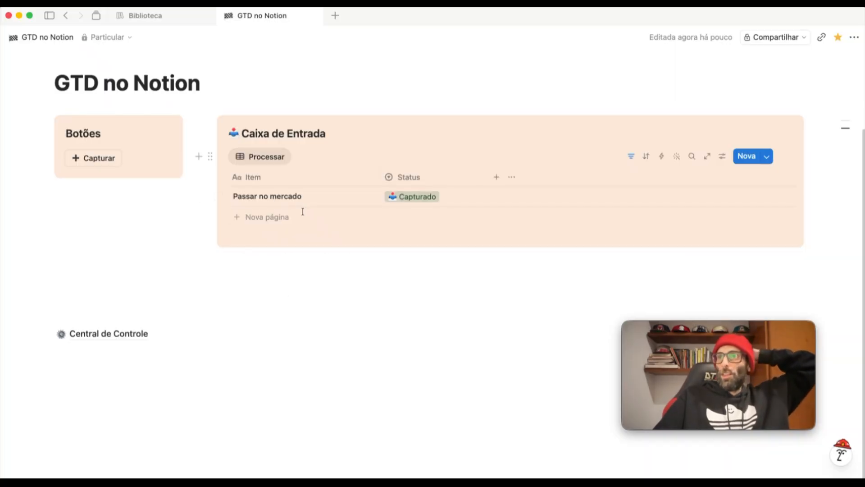
Examine the Status options available for the Passar no mercado item
left_click(447, 197)
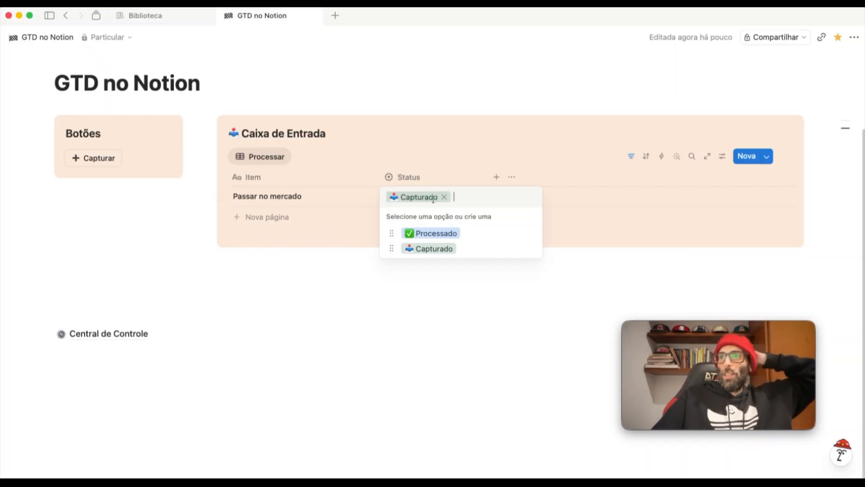
left_click(440, 249)
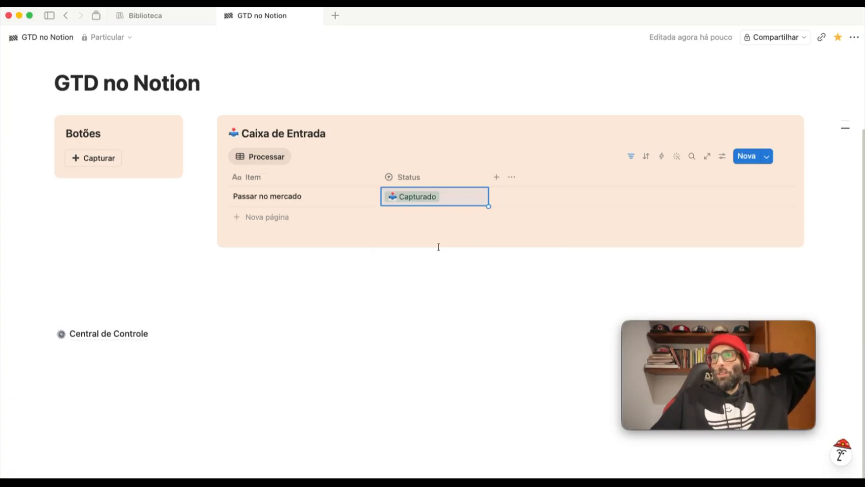
left_click(421, 199)
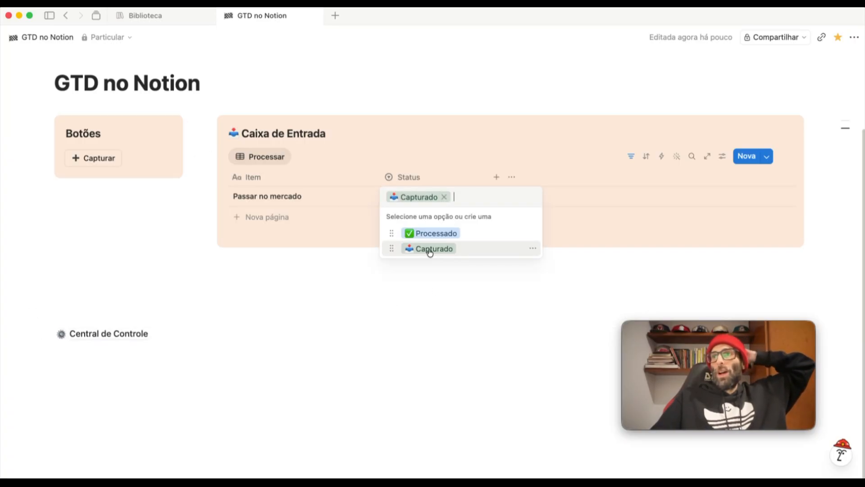
left_click(429, 235)
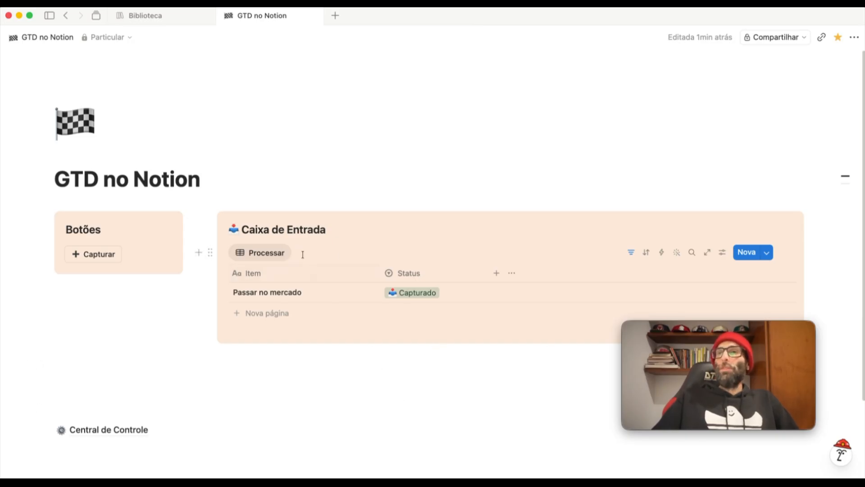
Duplicate the Processar view and name the copy Decisão
left_click(266, 256)
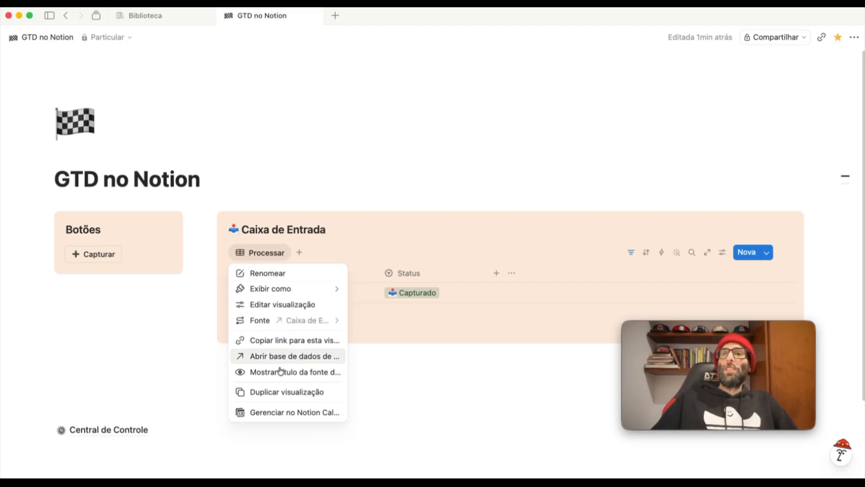
left_click(281, 392)
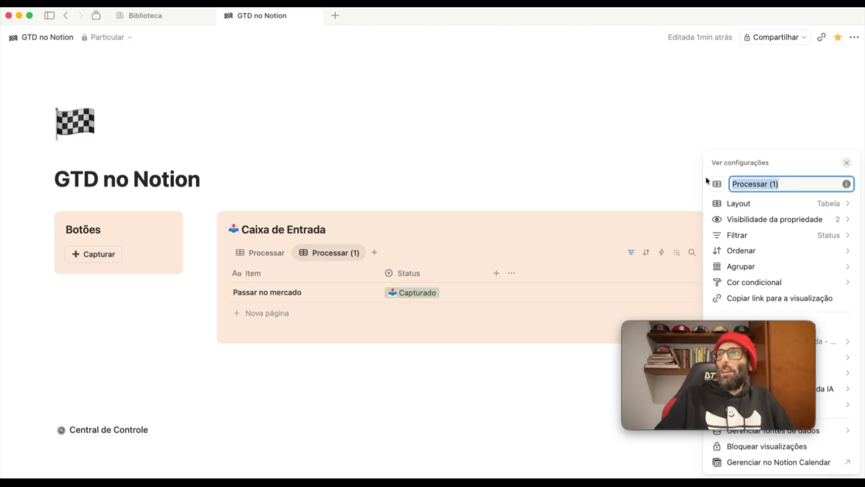
type("Decisão")
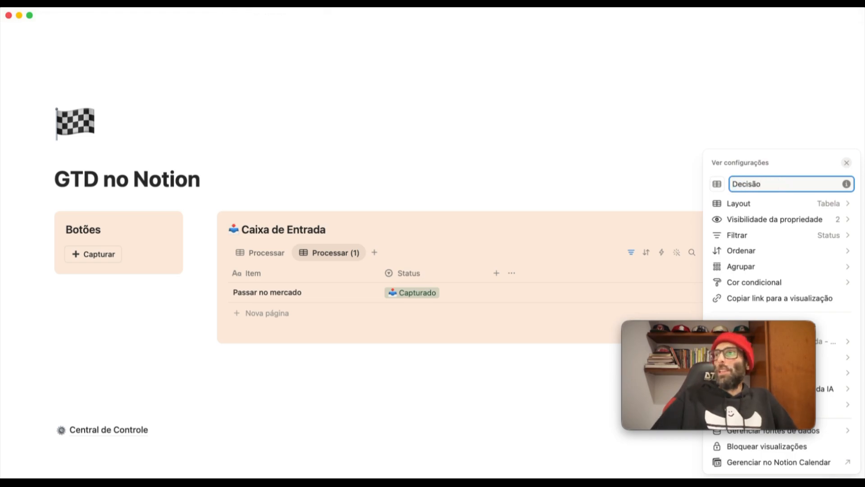
Change the Decisão view's Status filter to show only Processado items, and close the view settings
left_click_drag(733, 330, 228, 314)
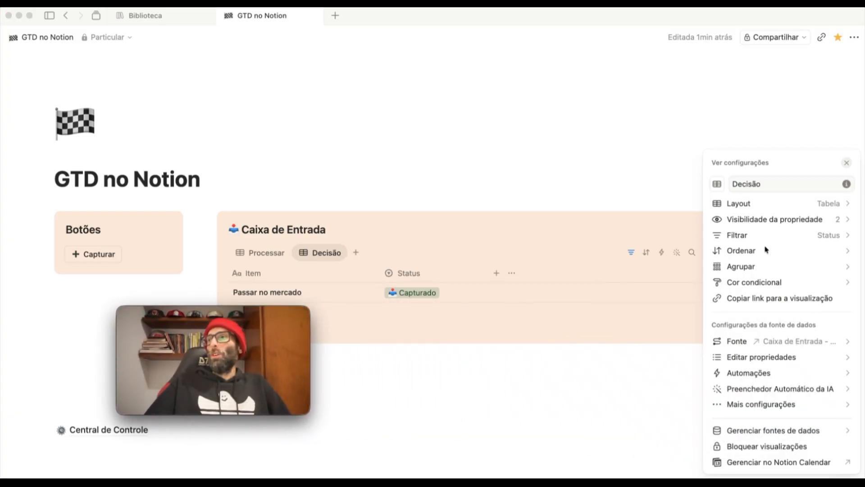
left_click(746, 235)
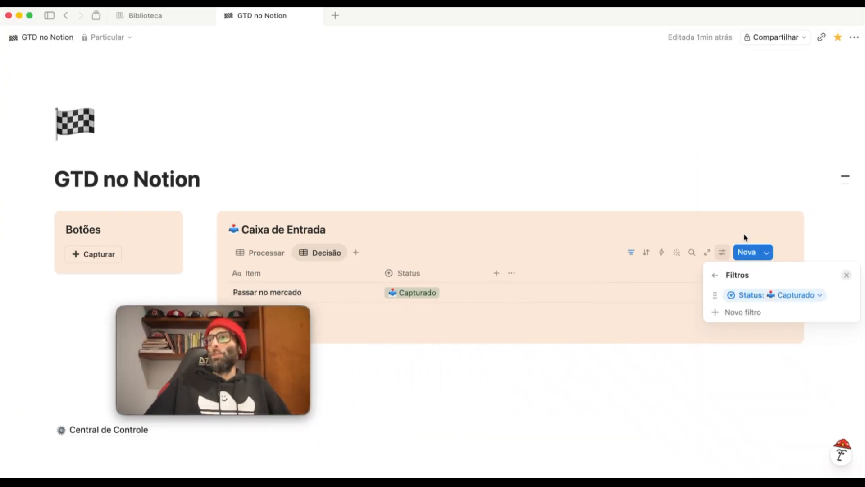
left_click(771, 295)
left_click(731, 369)
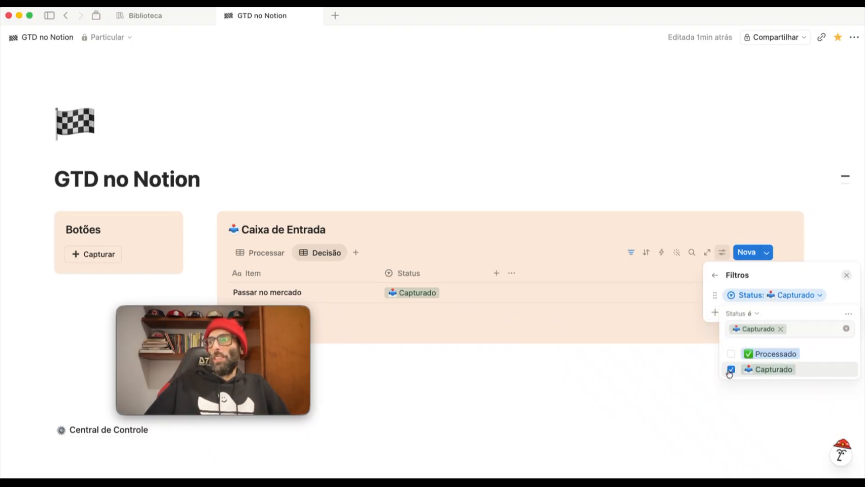
left_click(732, 354)
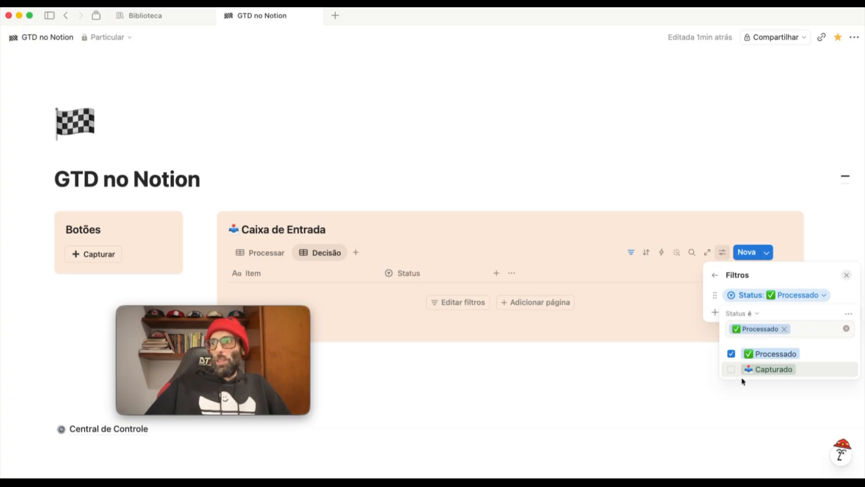
left_click(497, 374)
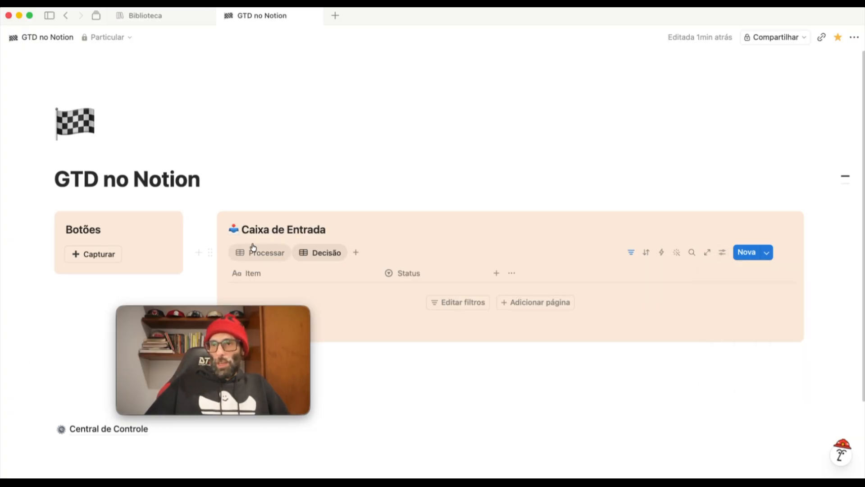
Set the Passar no mercado item's Status to Processado in the Processar view, and check it in the Decisão view
left_click(252, 251)
left_click(405, 293)
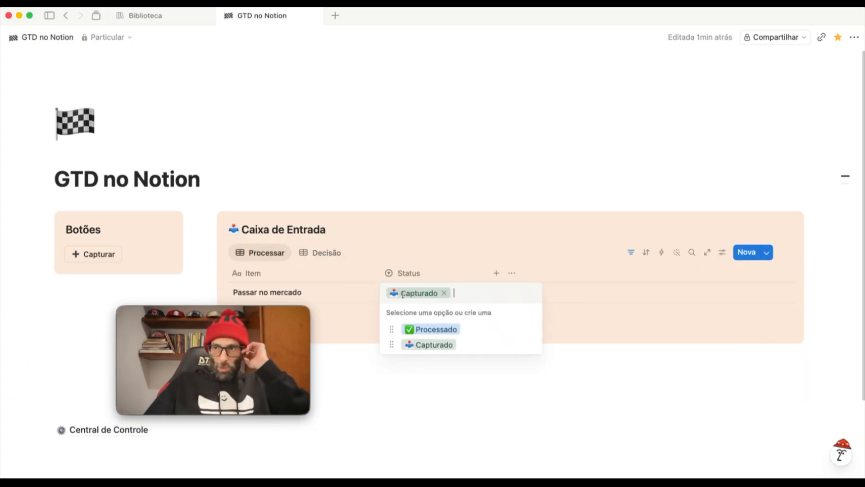
left_click(428, 330)
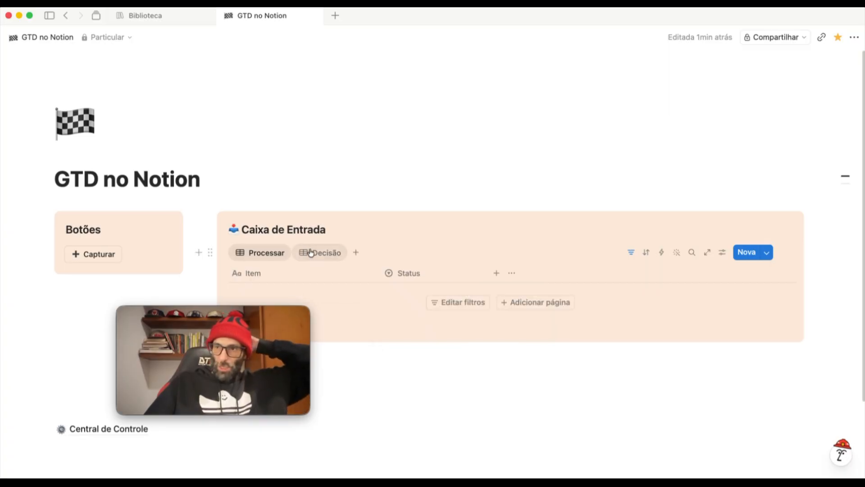
left_click(331, 251)
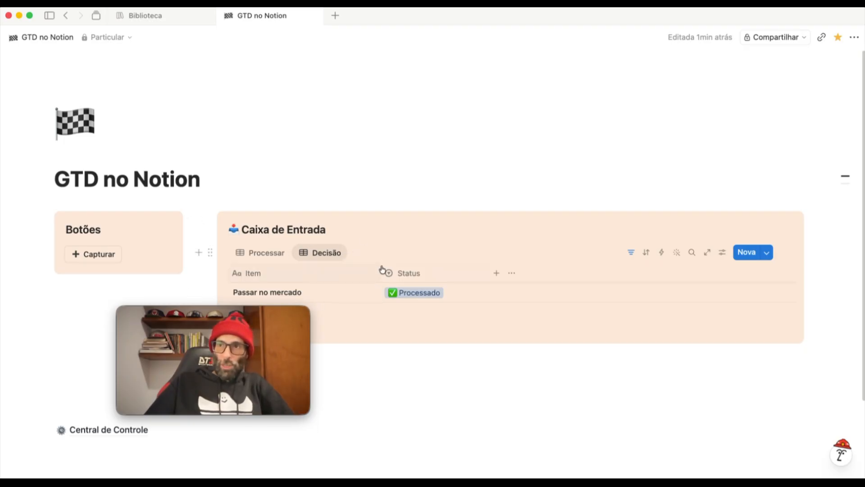
Sort the Decisão view by Criado em in descending order (Decrescente)
mouse_move(244, 308)
left_click_drag(244, 307, 740, 334)
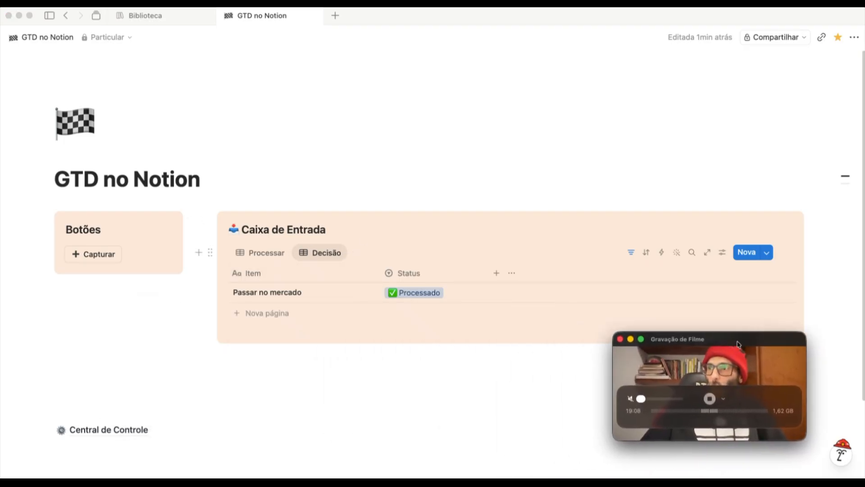
left_click(648, 253)
left_click_drag(681, 337, 184, 316)
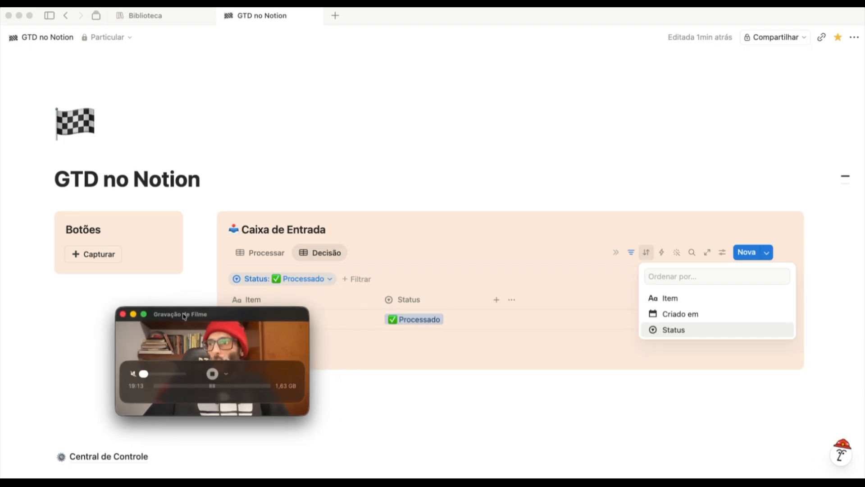
left_click(680, 314)
left_click(359, 303)
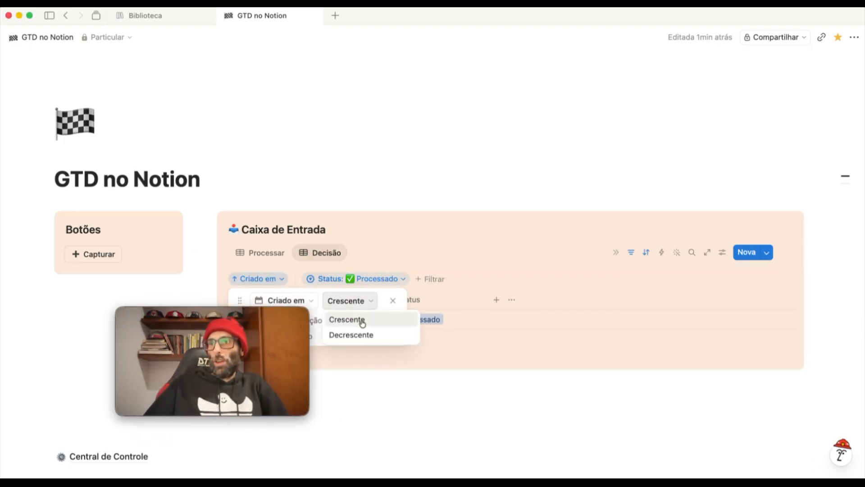
left_click(363, 334)
left_click_drag(153, 313, 662, 343)
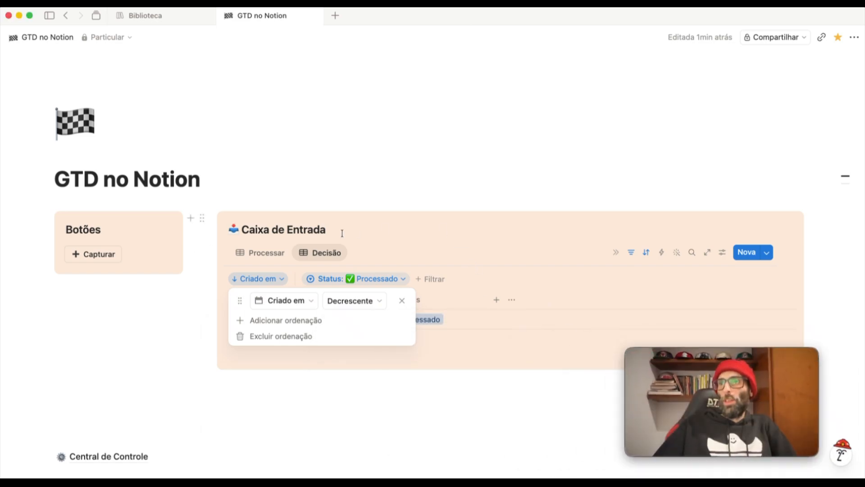
Sort the Processar view by Criado em in descending order (Decrescente) and hide its filter and sort bar
left_click(276, 255)
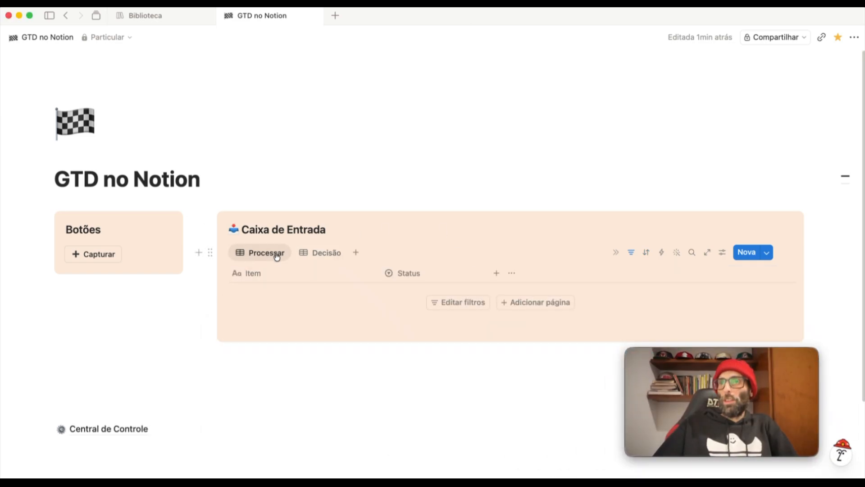
left_click(646, 254)
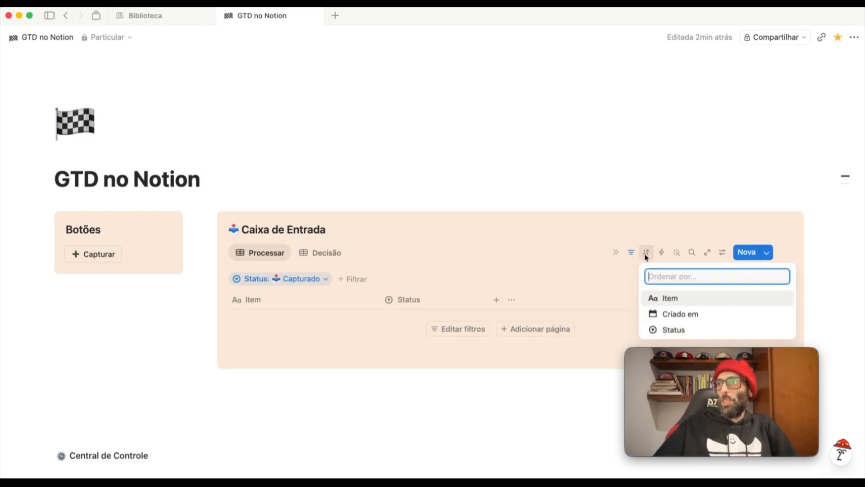
left_click(689, 314)
left_click(351, 300)
left_click(349, 336)
left_click(324, 388)
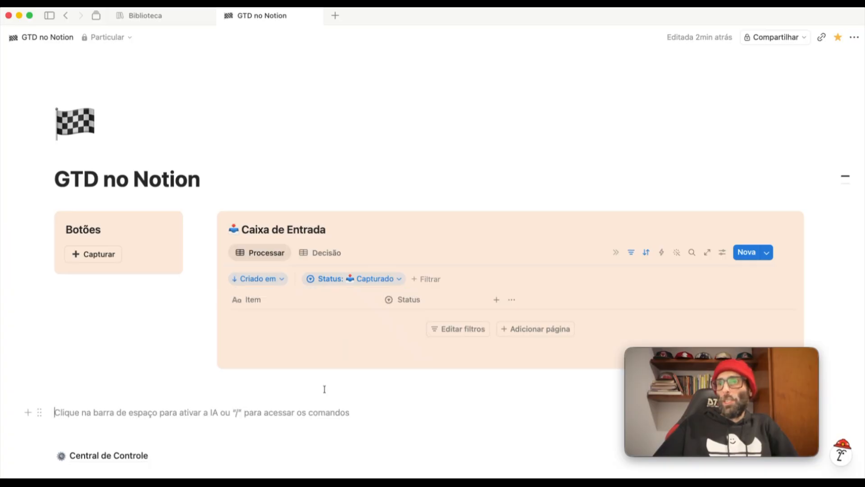
left_click(629, 253)
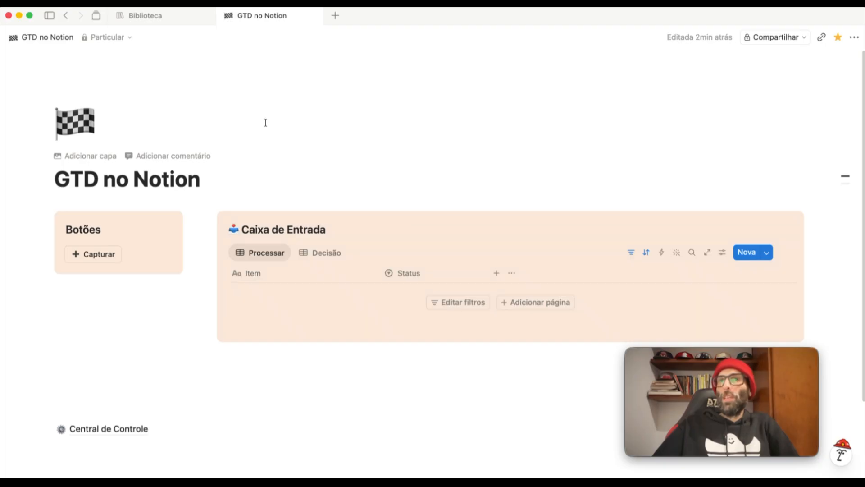